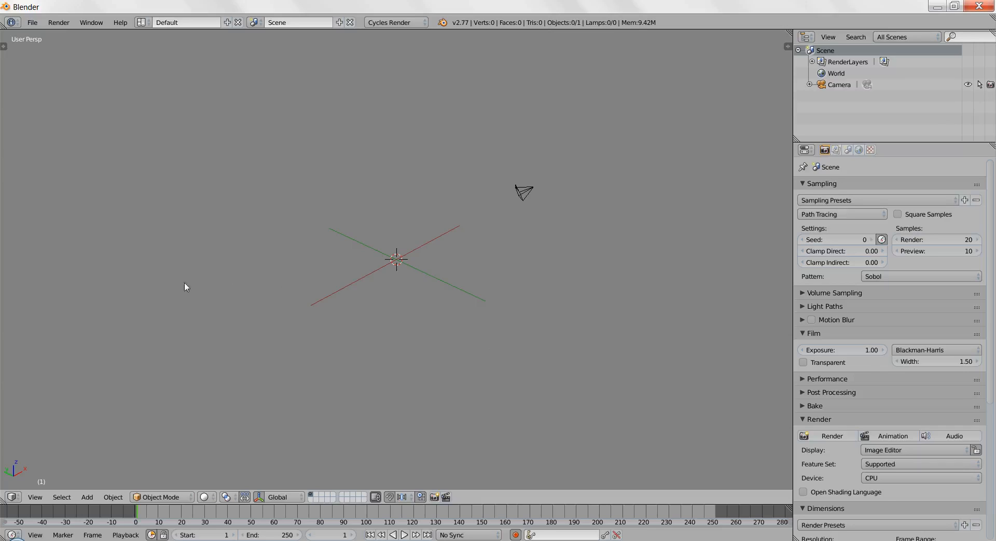
Shrink the timeline area out of the way so the 3D viewport extends down over it.
middle_click_drag(247, 285, 291, 294)
left_click_drag(3, 503, 7, 527)
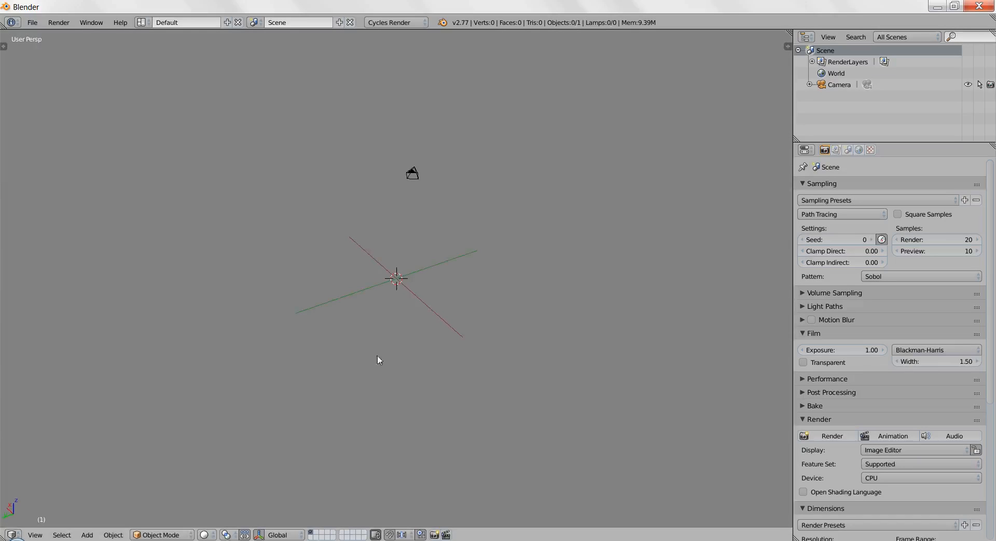
middle_click_drag(377, 357, 466, 316)
Bring up the SceneTerrain settings in the scene properties and collapse the SceneCity section.
left_click(848, 151)
scroll(835, 187, "down", 6)
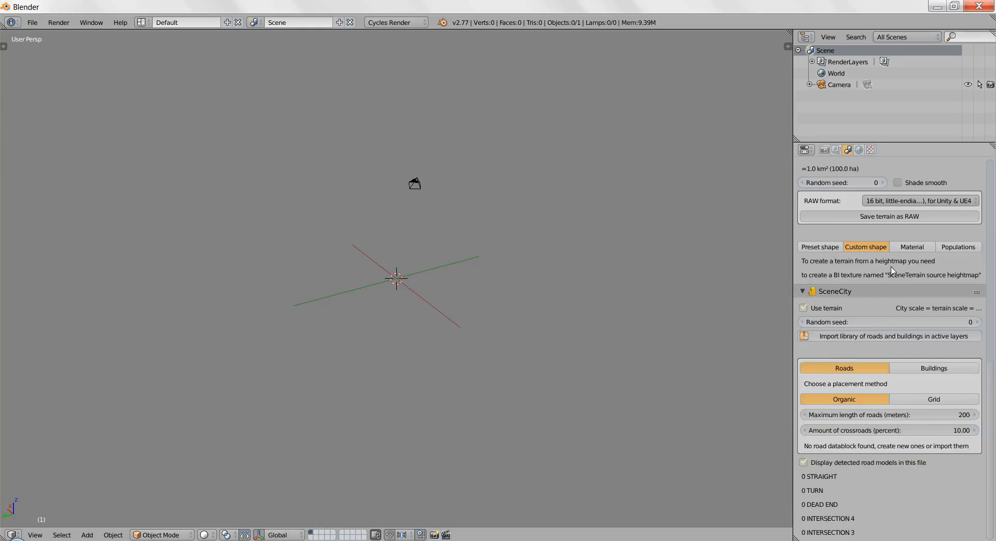
scroll(827, 200, "up", 3)
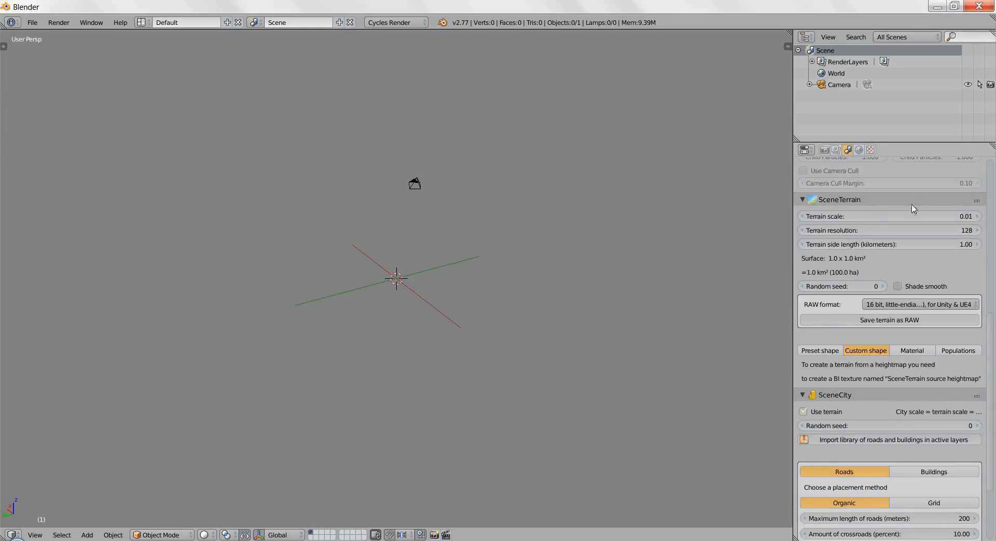
left_click(801, 395)
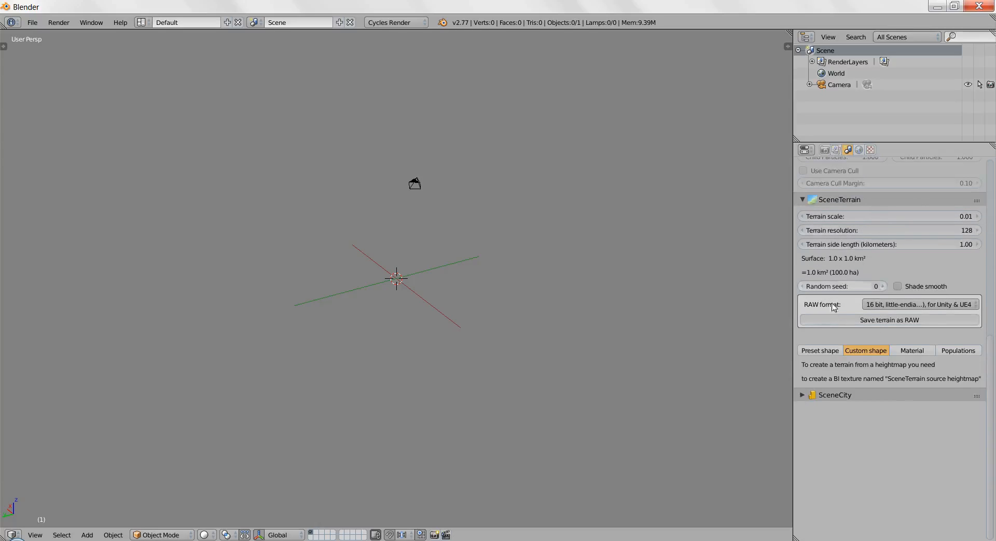
Look through the terrain's preset shape, custom shape and populations settings, ending on the preset shape options.
left_click(817, 351)
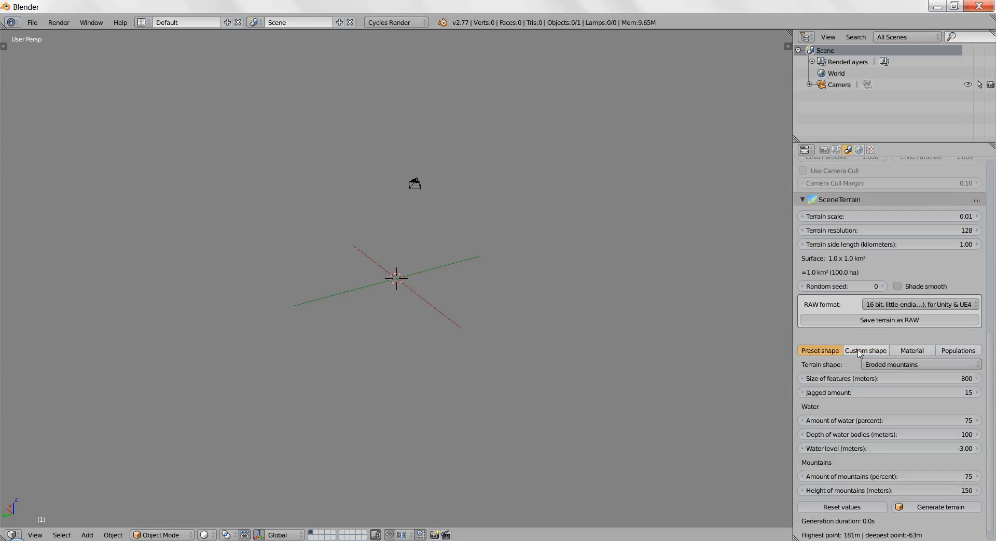
left_click(865, 351)
left_click(967, 351)
left_click(817, 351)
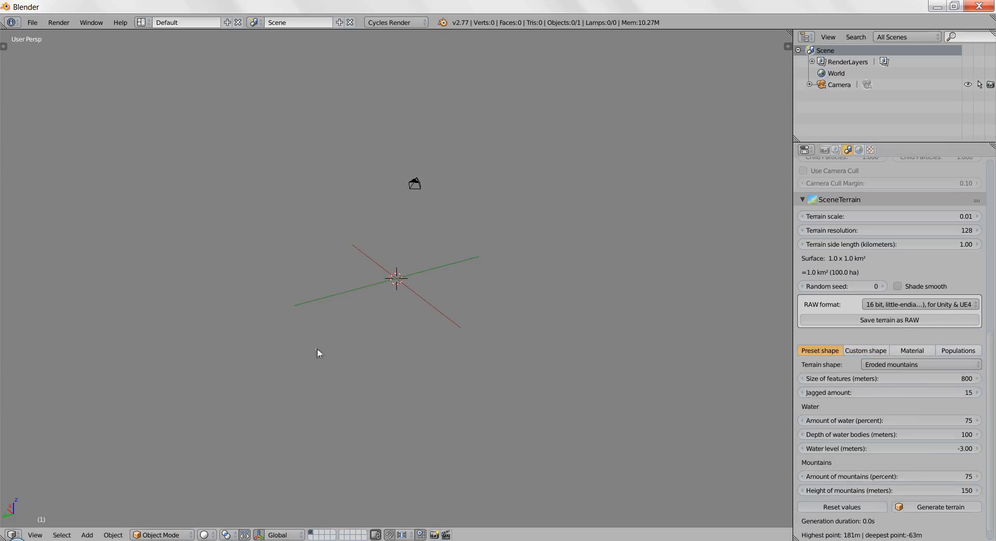
Generate a terrain from the Eroded mountains preset and view it from another angle.
middle_click_drag(387, 327, 353, 375, "shift")
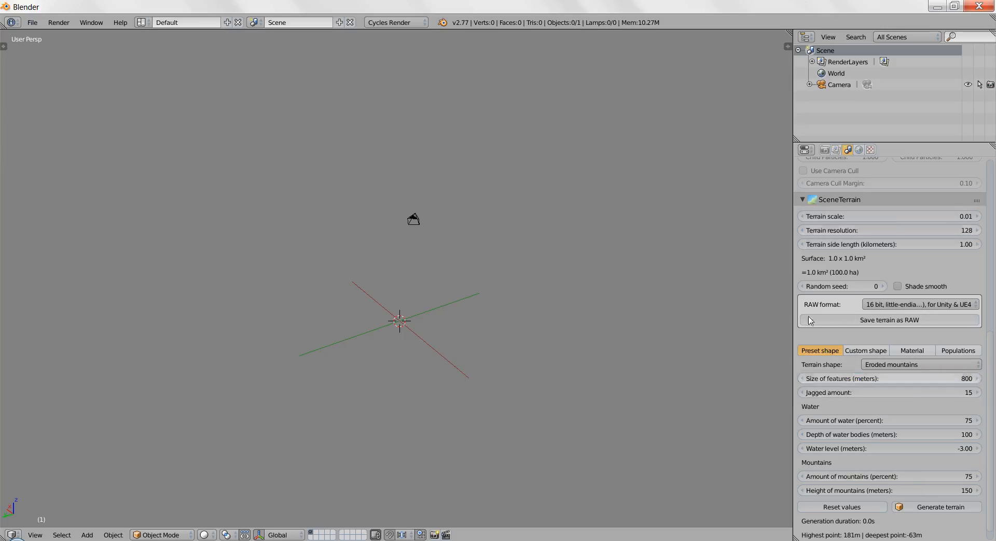
left_click(939, 513)
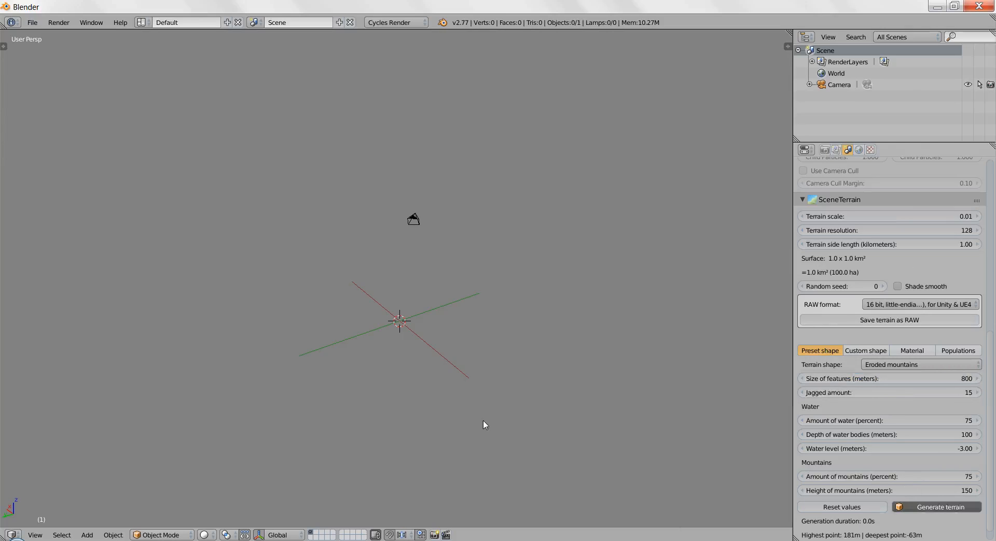
scroll(503, 347, "up", 5)
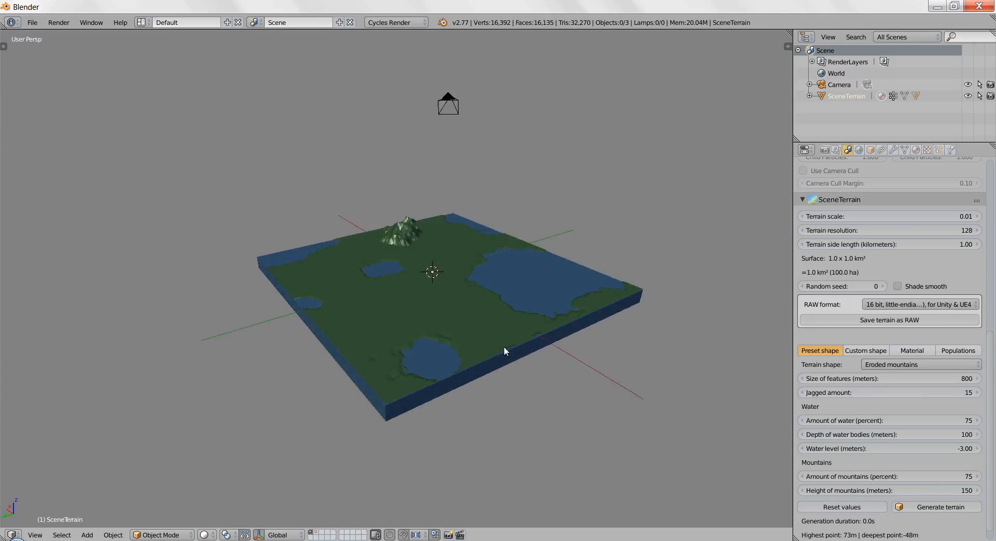
middle_click_drag(620, 379, 539, 402)
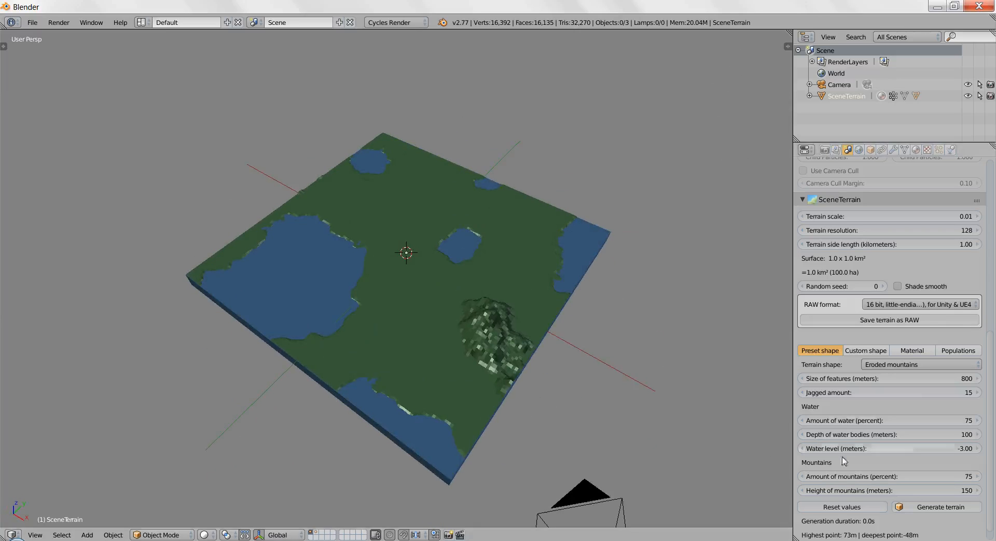
Regenerate the terrain several times with the same preset settings to compare random variations.
left_click(939, 507)
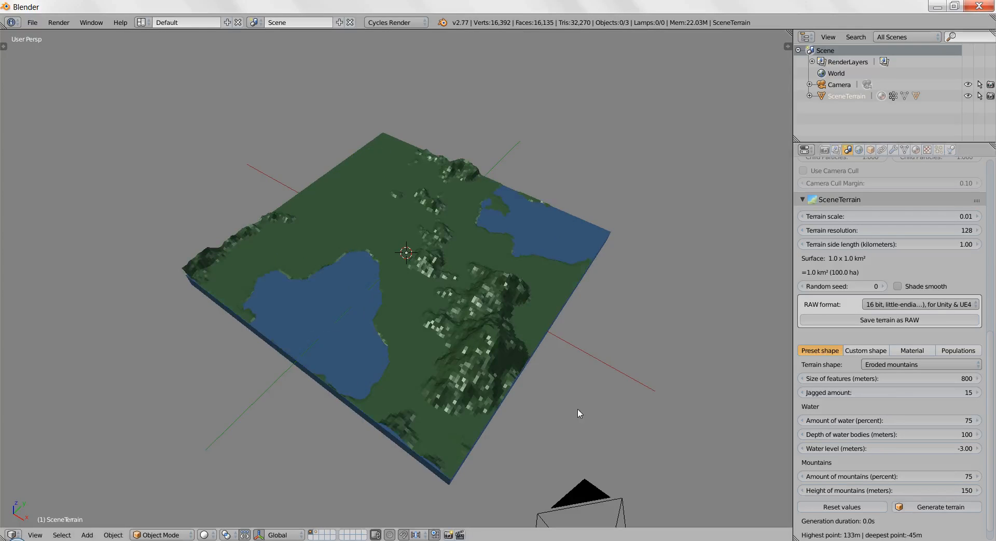
left_click(917, 506)
left_click(917, 506)
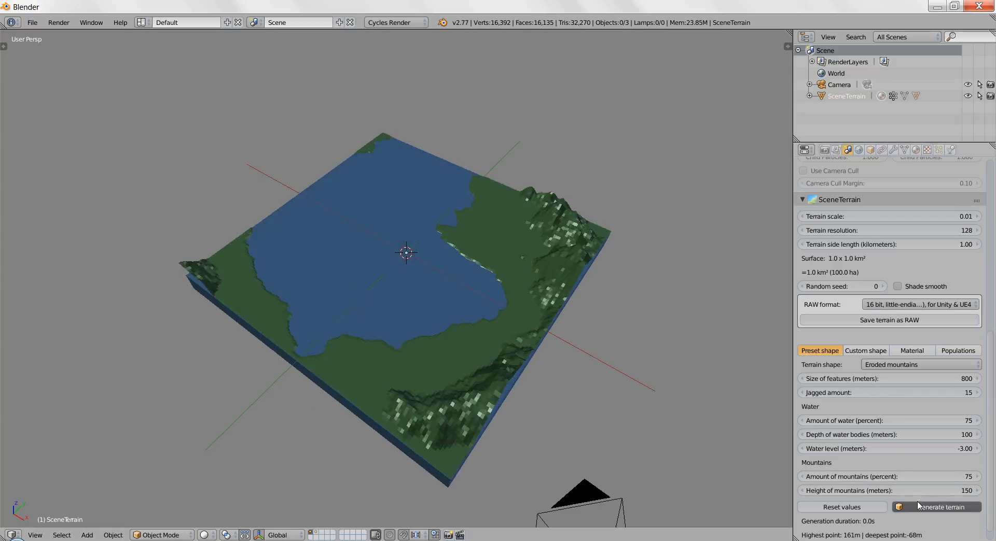
left_click(917, 505)
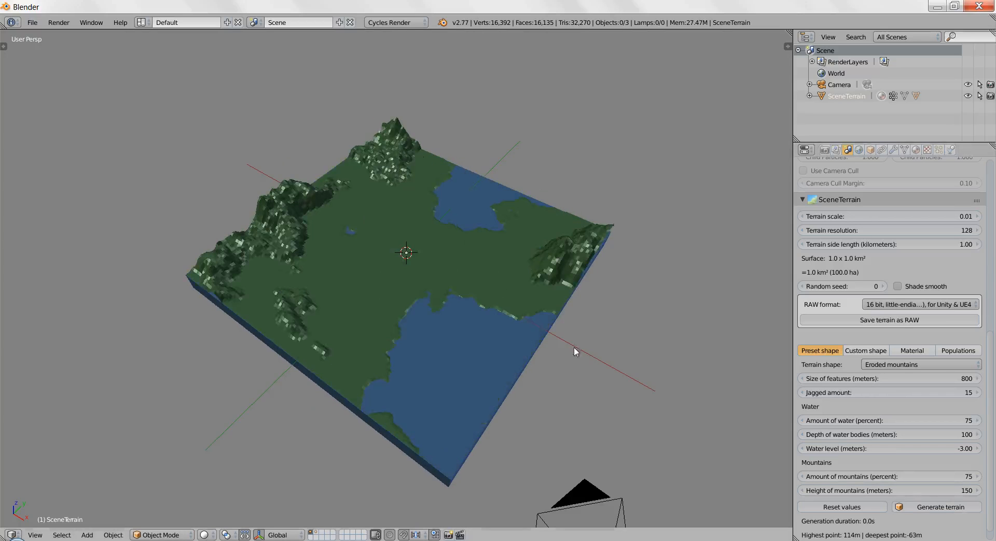
middle_click_drag(406, 321, 372, 335)
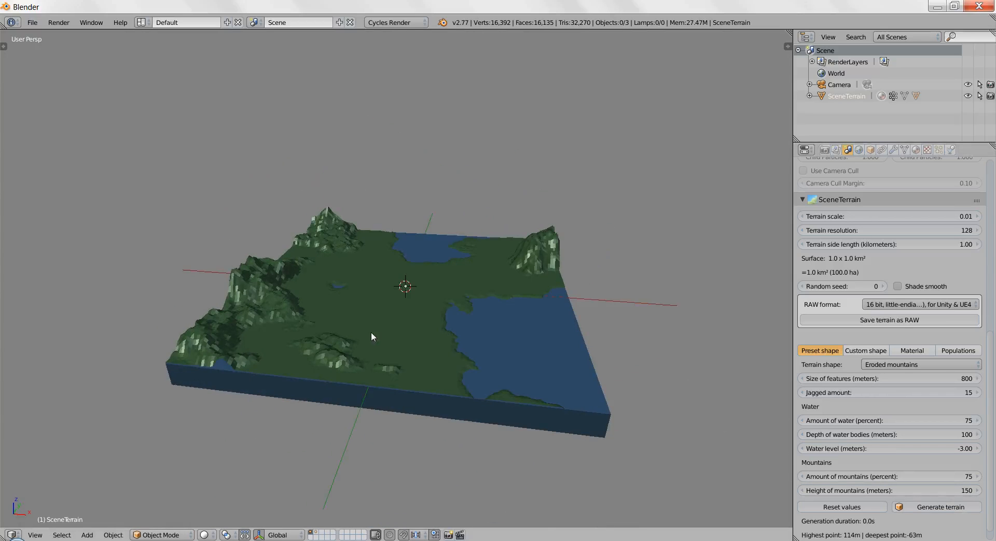
Generate two more variations of the Eroded mountains terrain and inspect the last one from several sides.
left_click(922, 507)
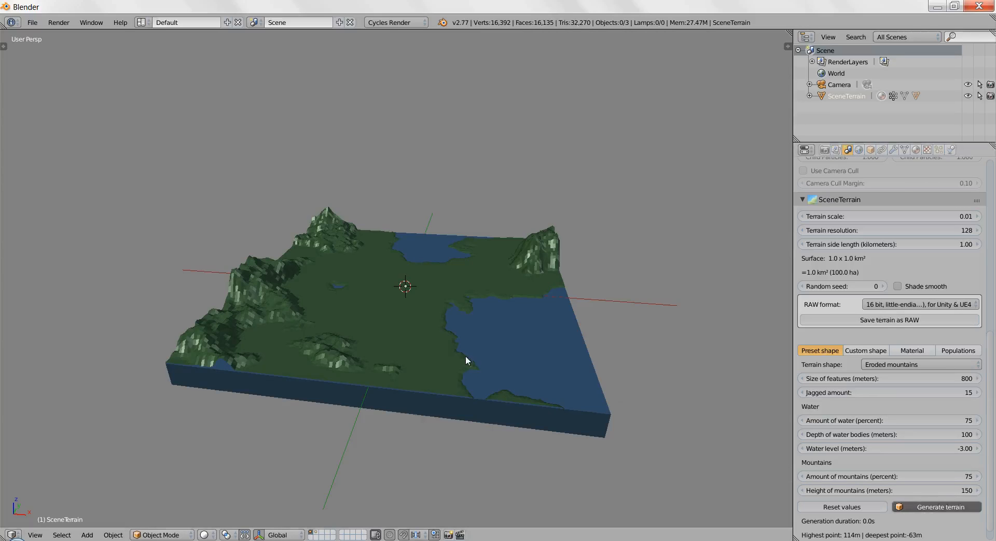
middle_click_drag(464, 356, 394, 347)
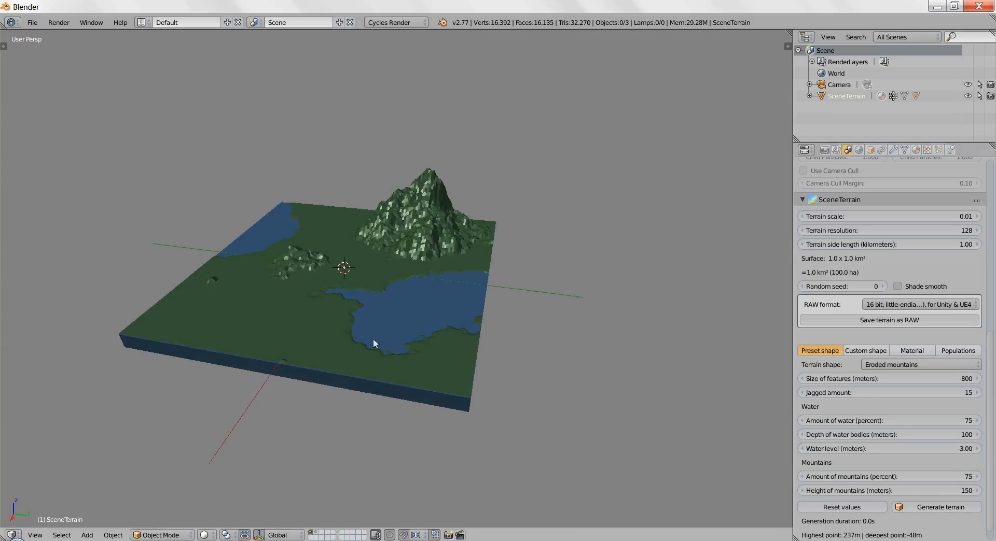
left_click(940, 507)
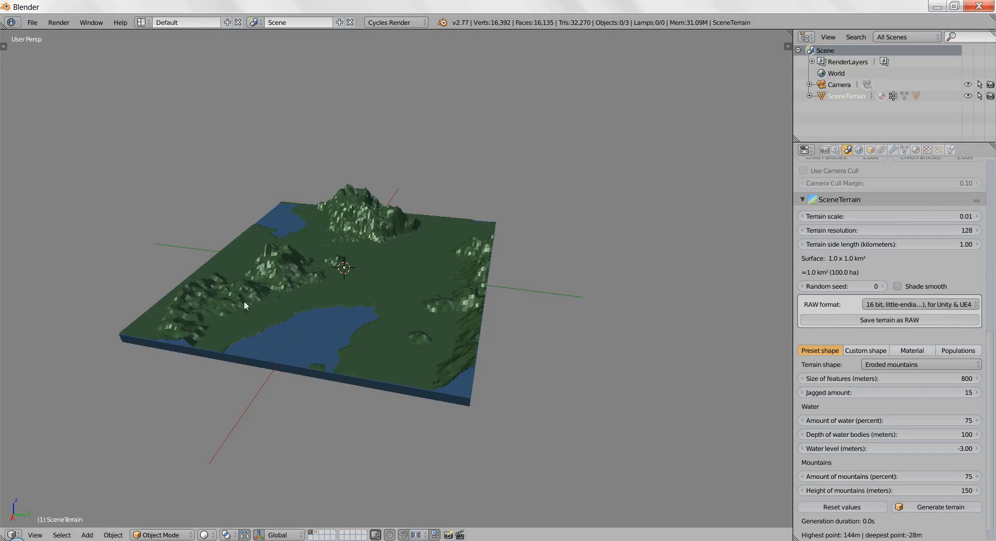
middle_click_drag(211, 301, 455, 294)
middle_click_drag(269, 324, 509, 332)
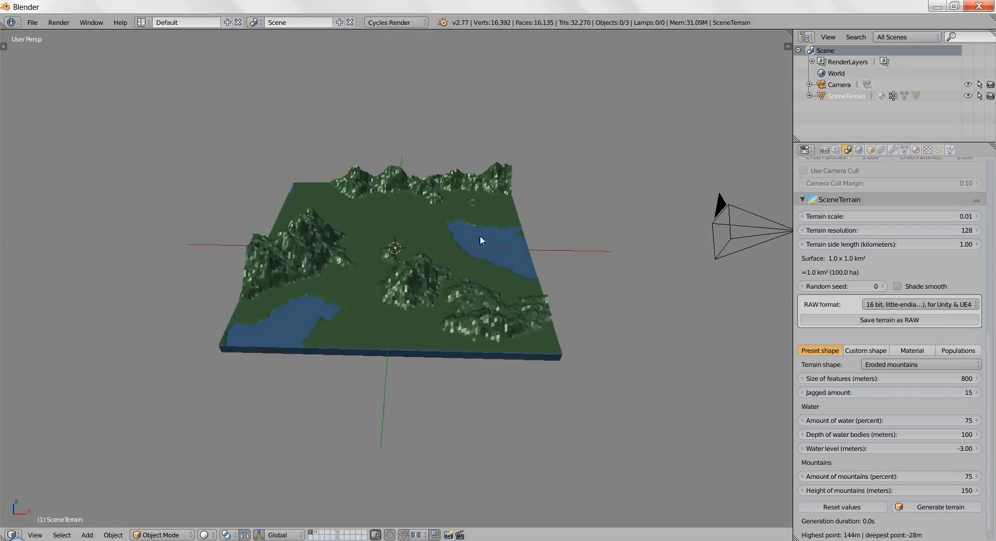
Select the terrain mesh and try rotating it.
right_click(369, 192)
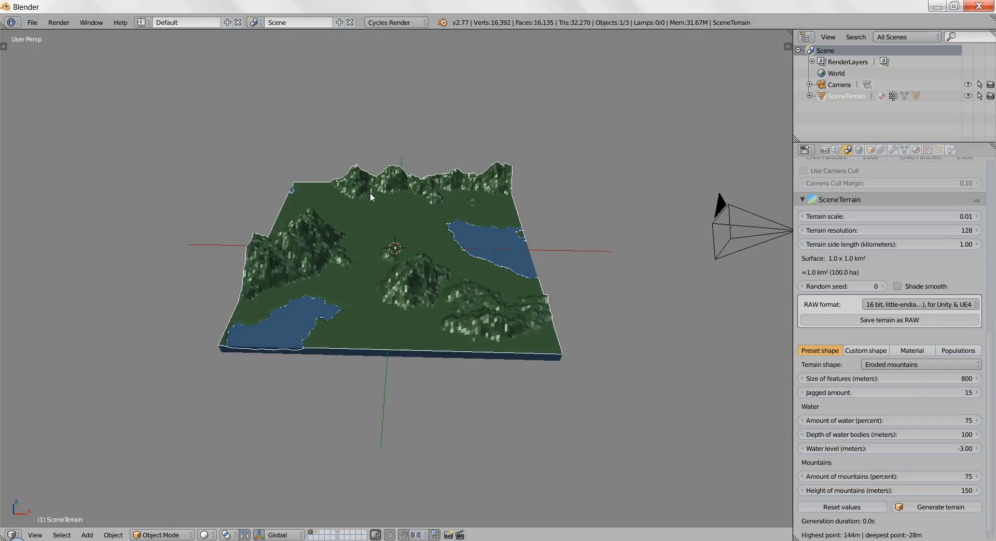
key("r")
right_click(436, 183)
scroll(436, 183, "up", 3)
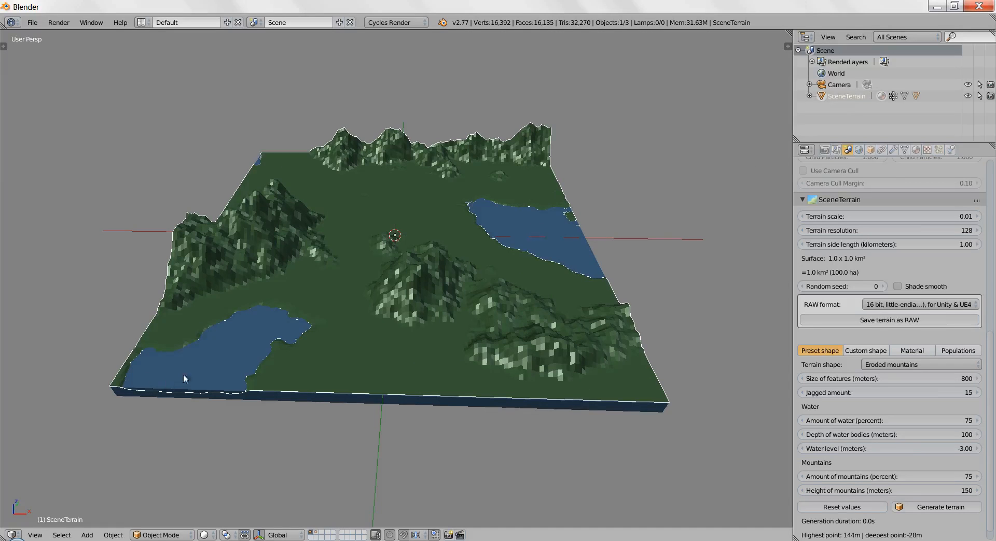
Select the water volume and expand SceneTerrain in the outliner to reveal its child objects.
right_click(211, 369)
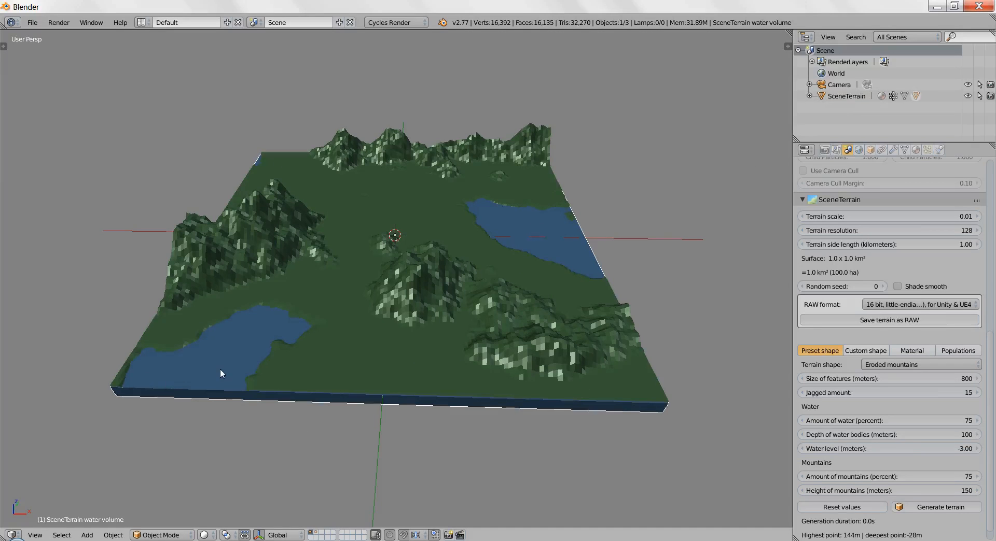
left_click(809, 96)
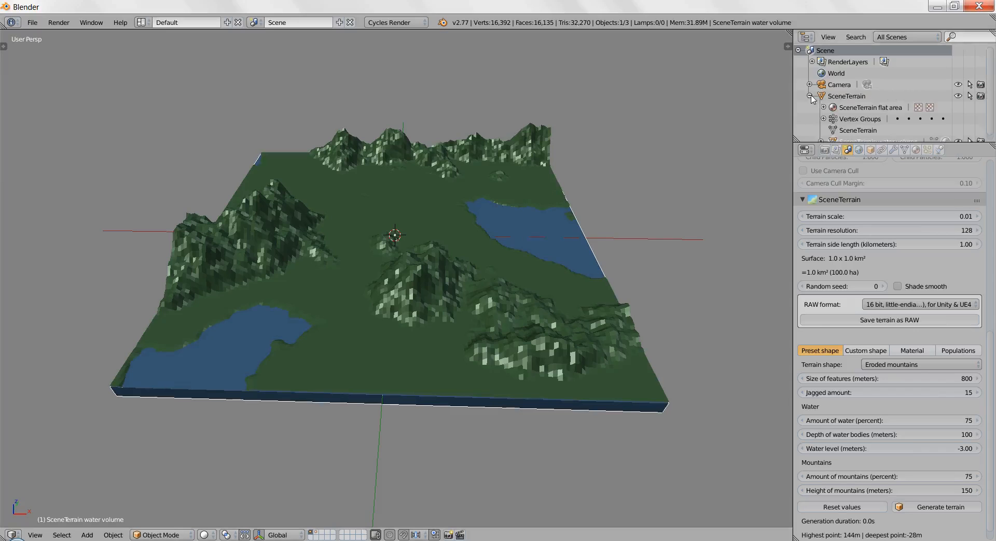
scroll(887, 118, "down", 1)
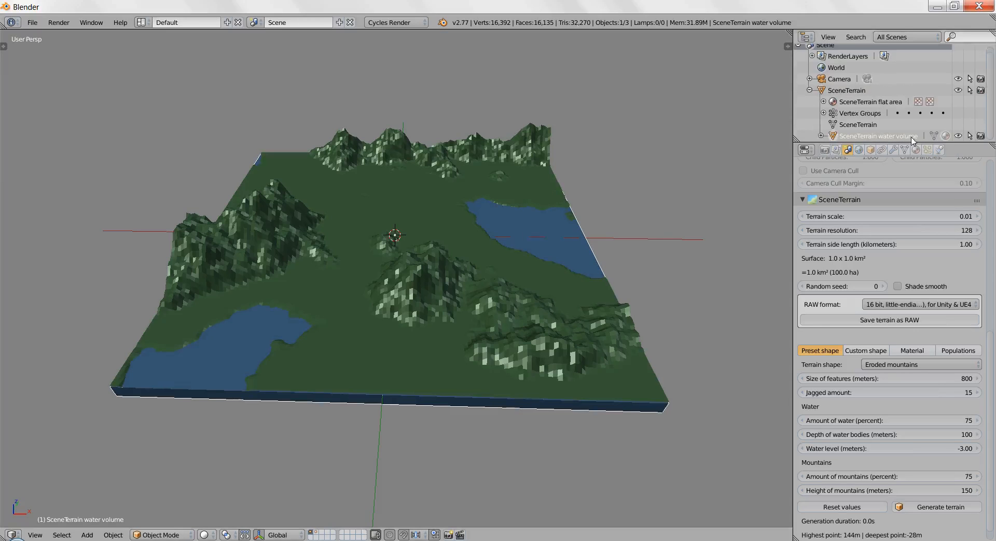
Try moving the water volume on its own, then the parent SceneTerrain object, cancelling each move.
key("g")
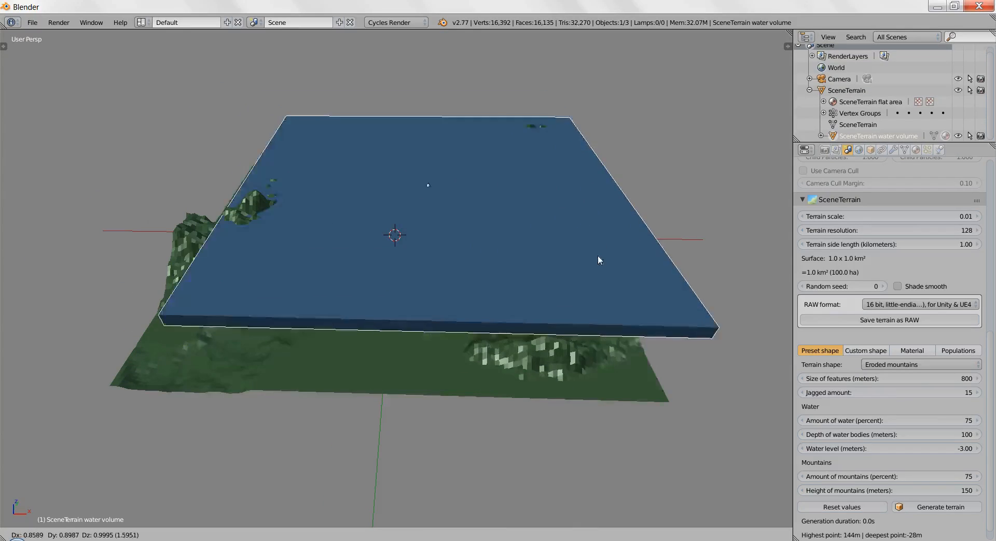
key("Escape")
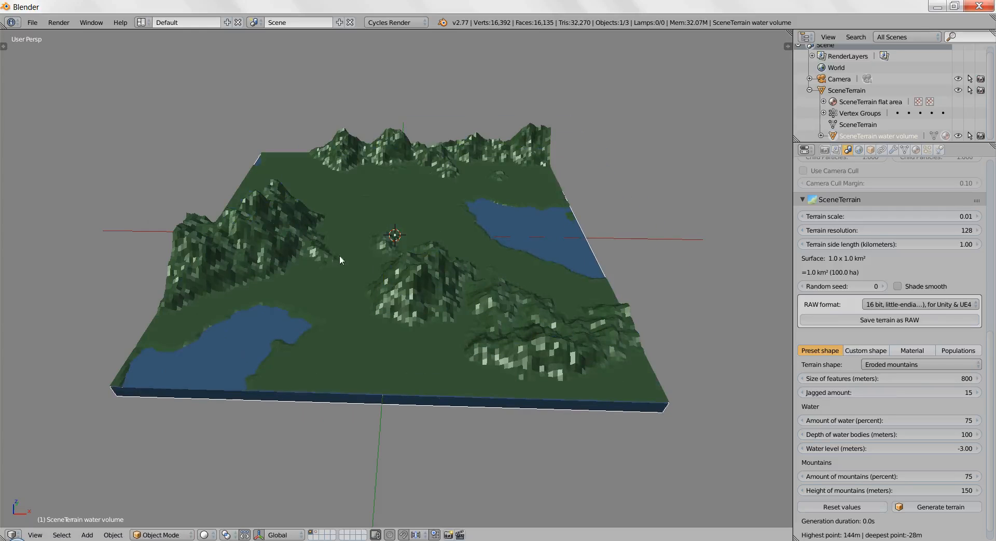
right_click(269, 212)
scroll(431, 210, "down", 3)
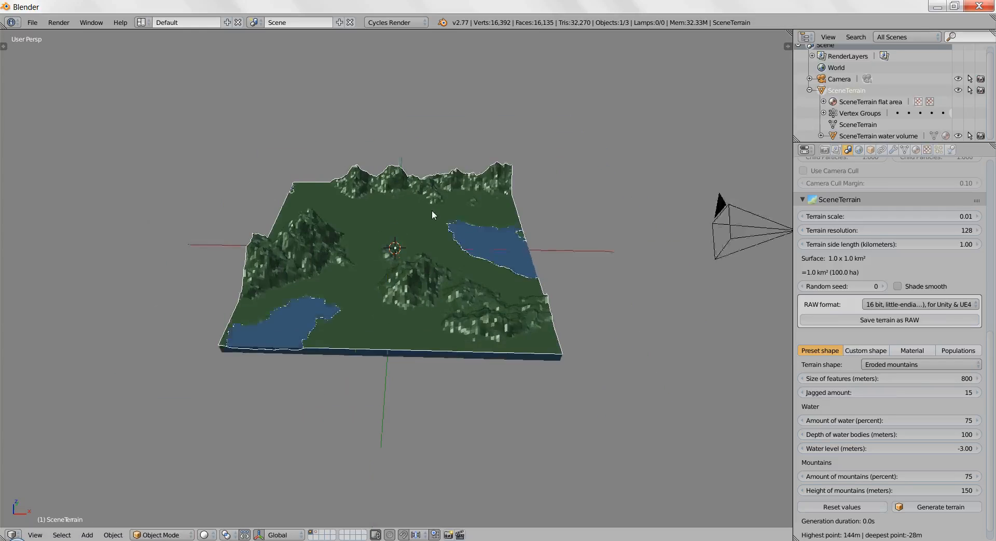
scroll(396, 224, "down", 2)
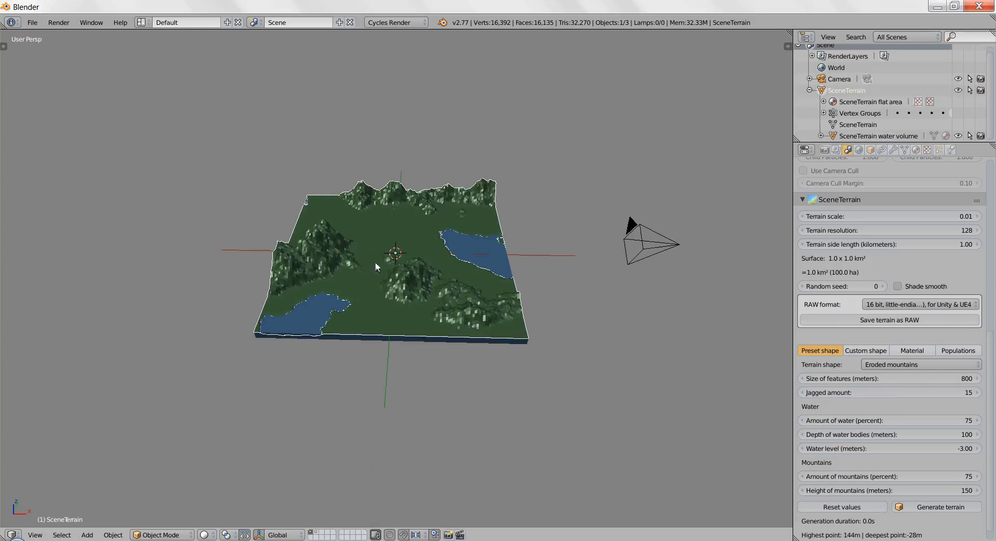
key("g")
right_click(325, 247)
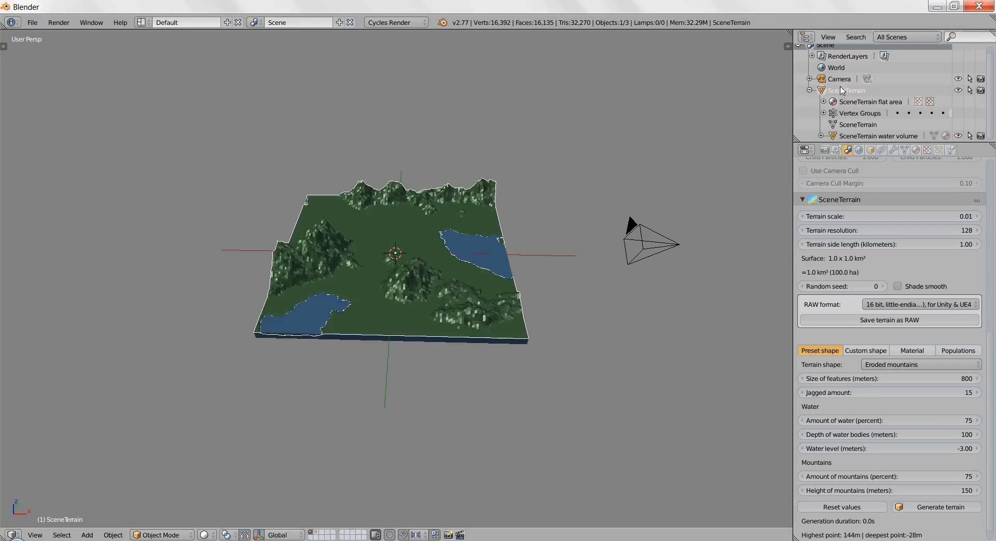
key("g")
right_click(477, 293)
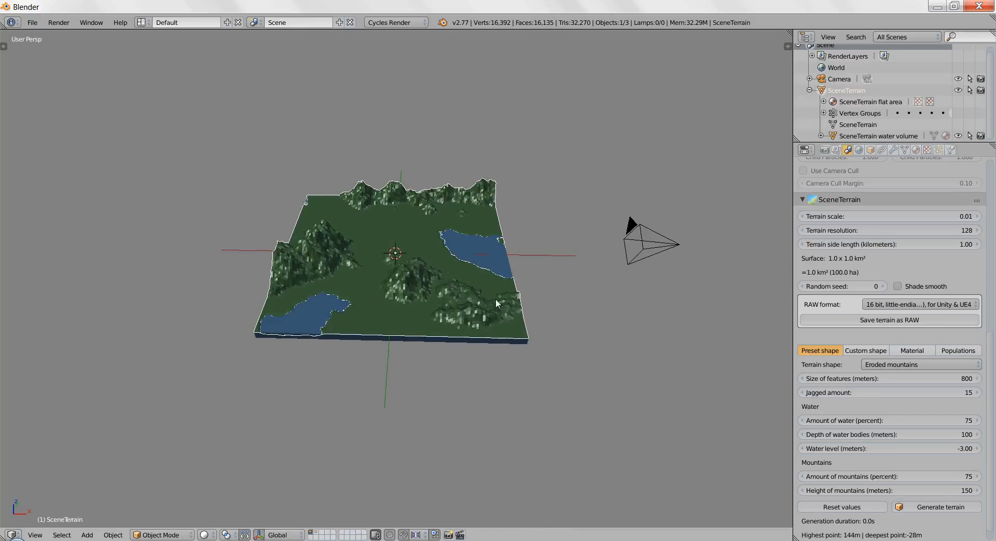
Select the water volume, examine its box mesh in Edit Mode and return to Object Mode.
scroll(505, 331, "up", 3)
middle_click_drag(534, 326, 536, 288)
right_click(546, 309)
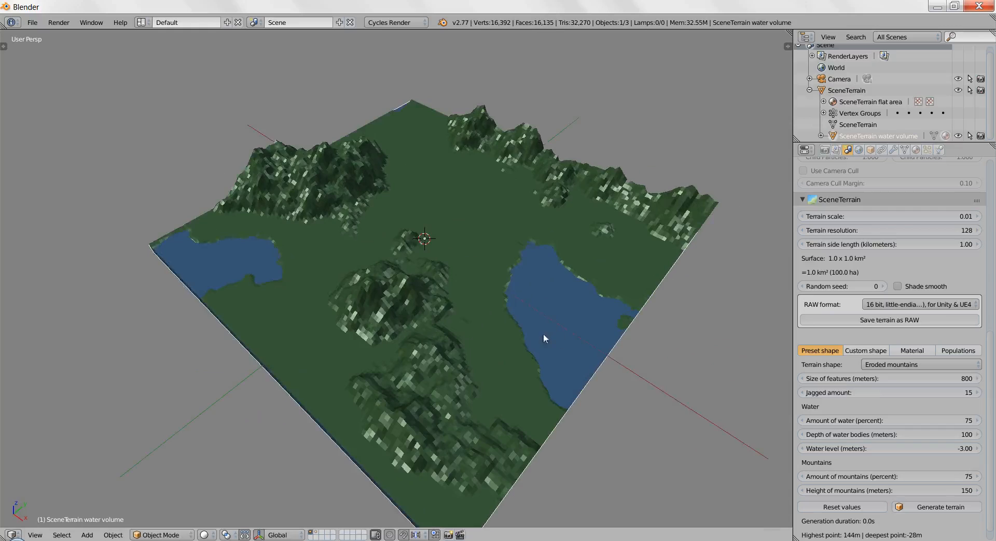
middle_click_drag(543, 335, 497, 306)
key("Tab")
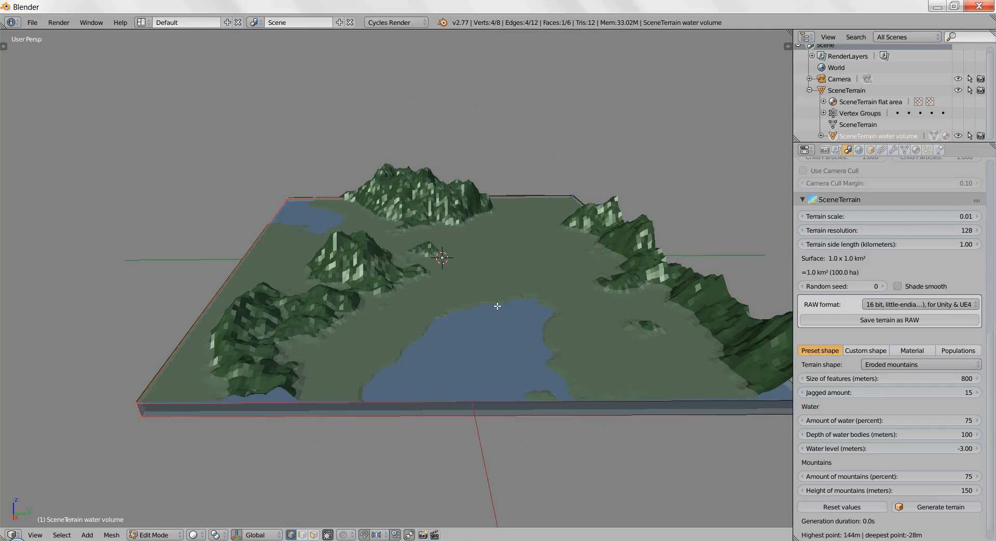
middle_click_drag(590, 371, 449, 365)
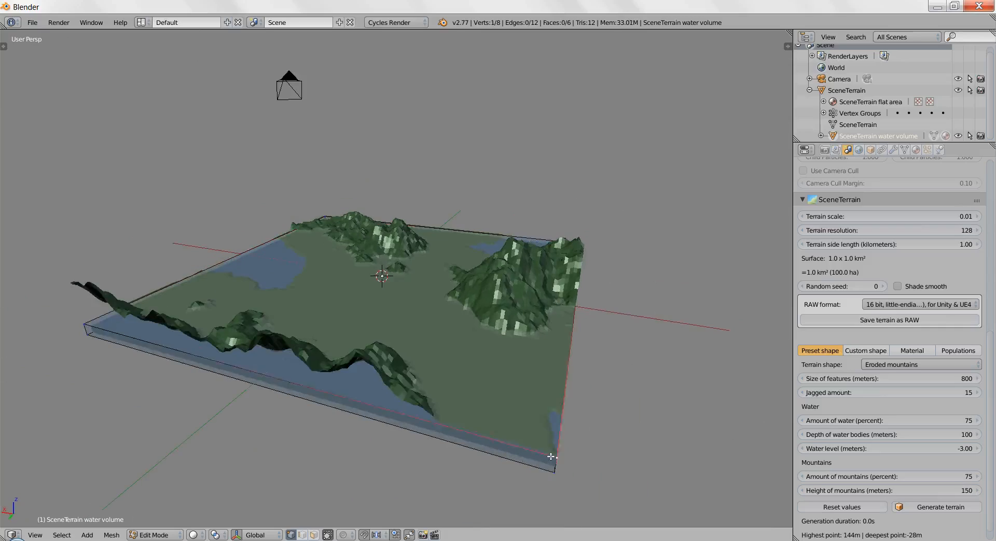
middle_click_drag(526, 458, 498, 401)
key("Tab")
Select the terrain, examine its mesh grid up close in Edit Mode and return to Object Mode.
right_click(343, 302)
middle_click_drag(344, 302, 423, 331)
key("Tab")
scroll(420, 325, "up", 4)
scroll(420, 326, "up", 2)
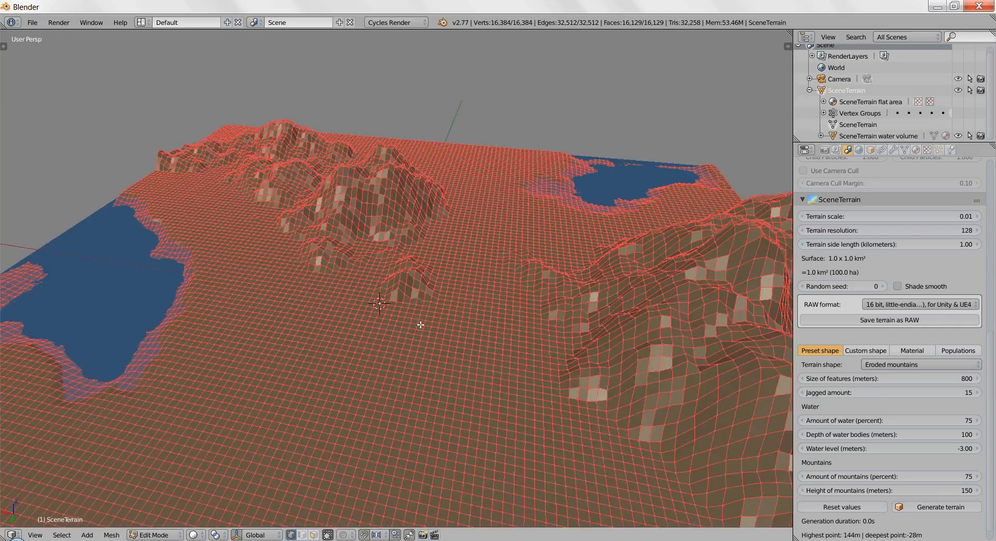
key("Tab")
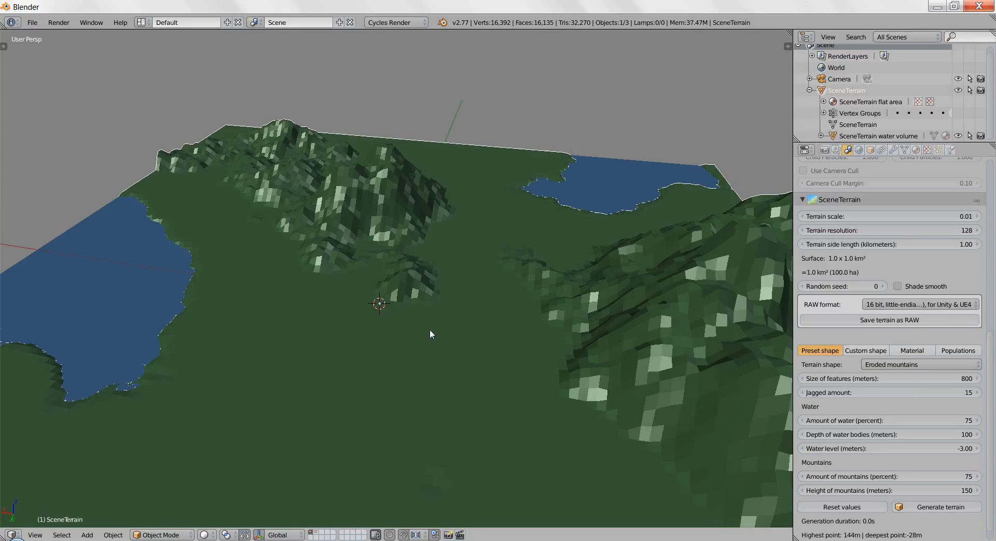
left_click(959, 512)
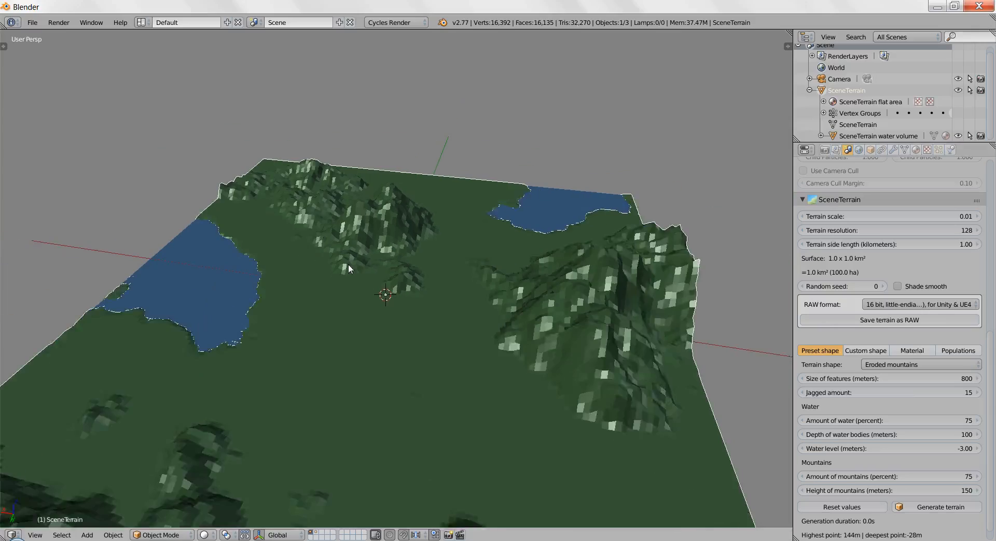
Select a single vertex of the terrain mesh in Edit Mode, return to Object Mode and view the whole terrain.
key("Tab")
right_click(406, 321)
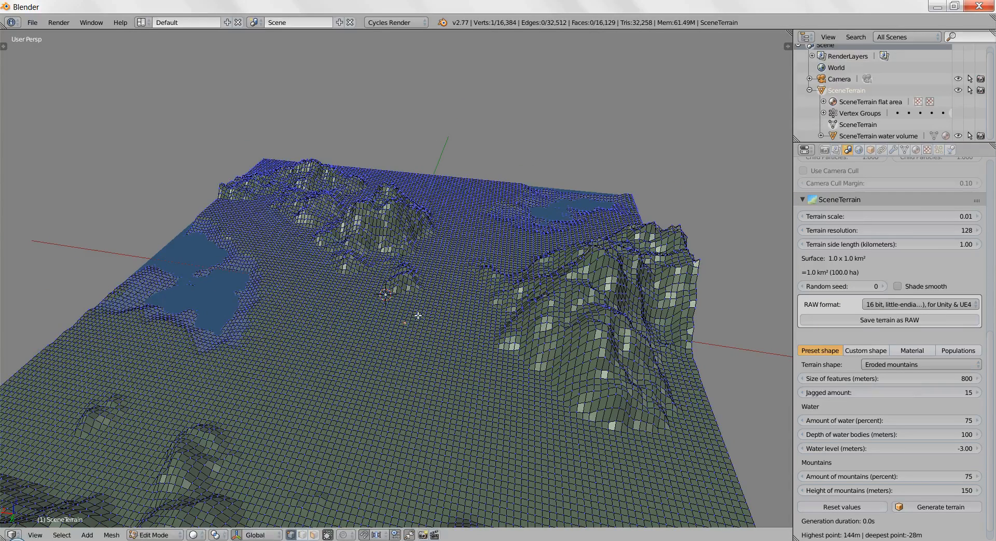
key("Tab")
middle_click_drag(204, 284, 434, 282)
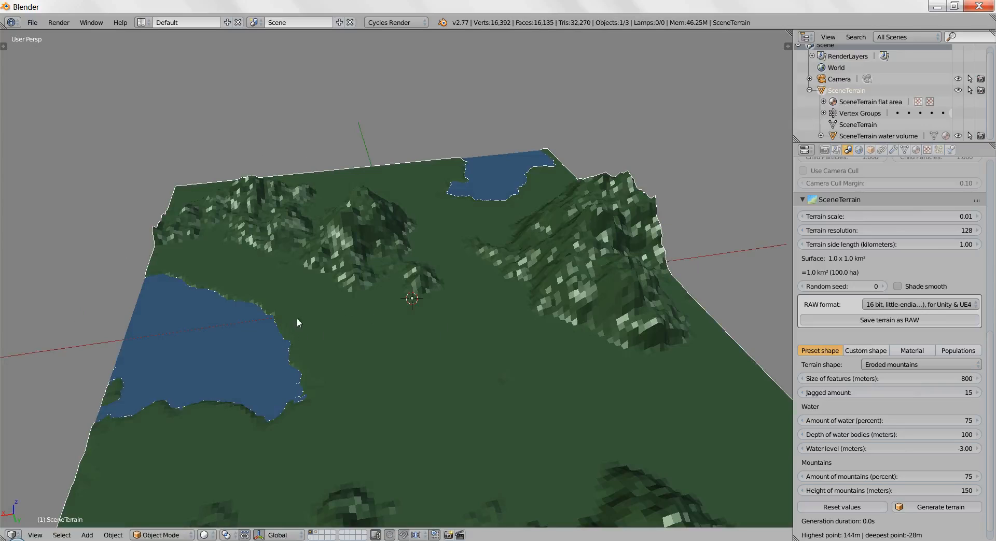
scroll(341, 281, "down", 3)
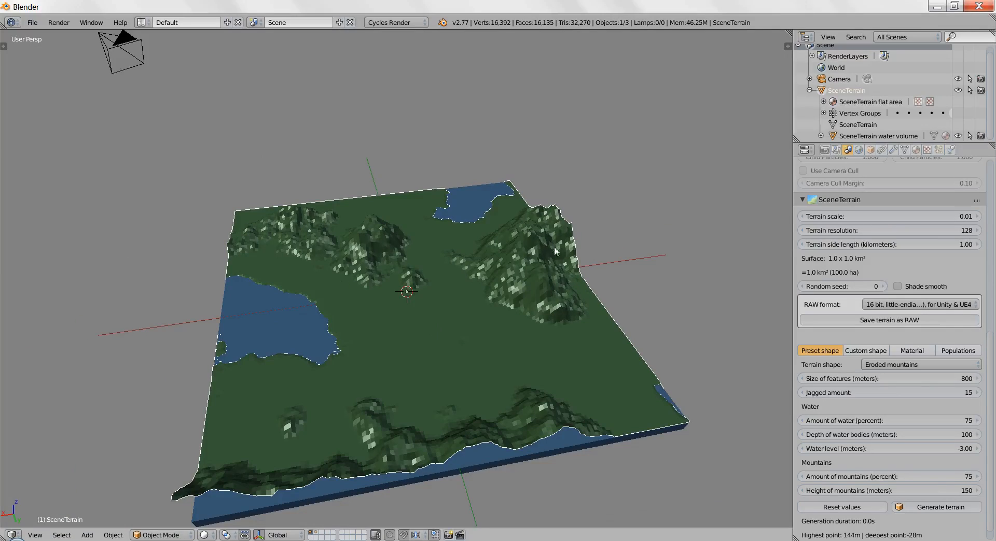
middle_click_drag(485, 279, 427, 298)
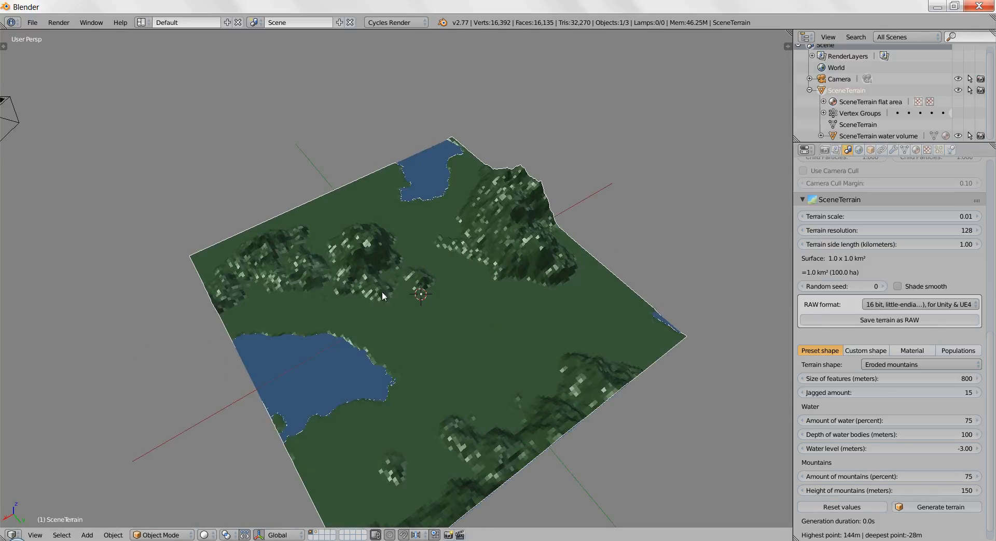
Check the terrain's mesh data name and object name without changing them, and return to the SceneTerrain scene settings.
left_click(904, 150)
left_click(874, 188)
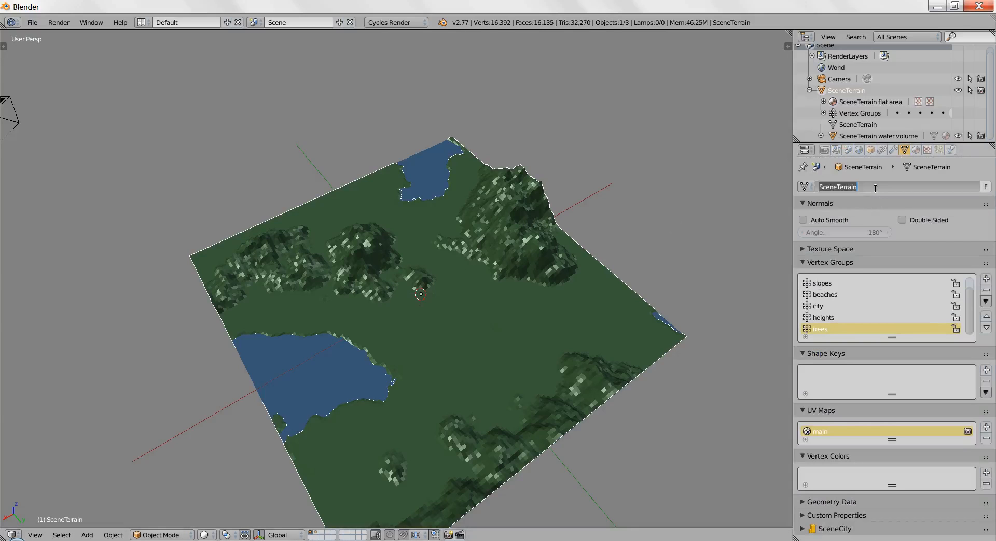
left_click(870, 150)
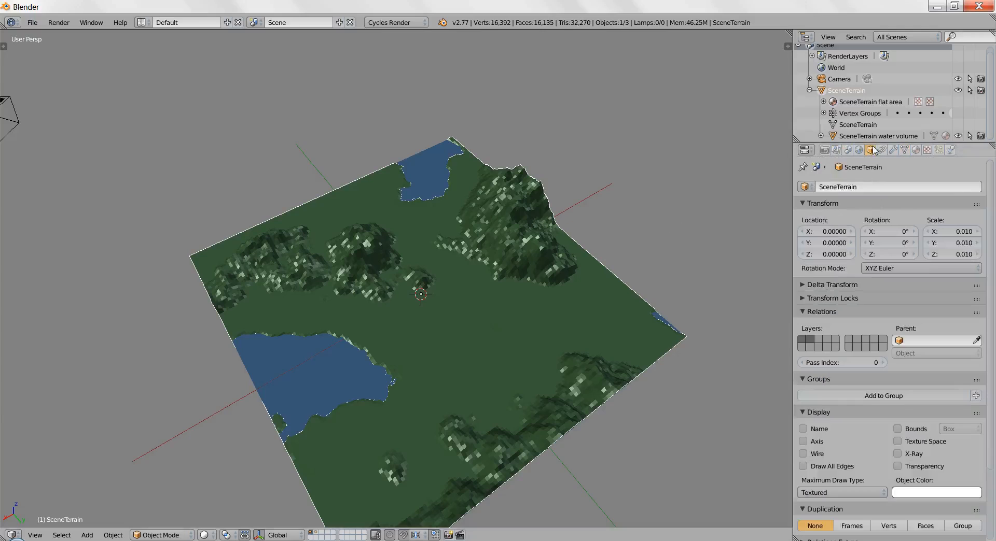
left_click(863, 189)
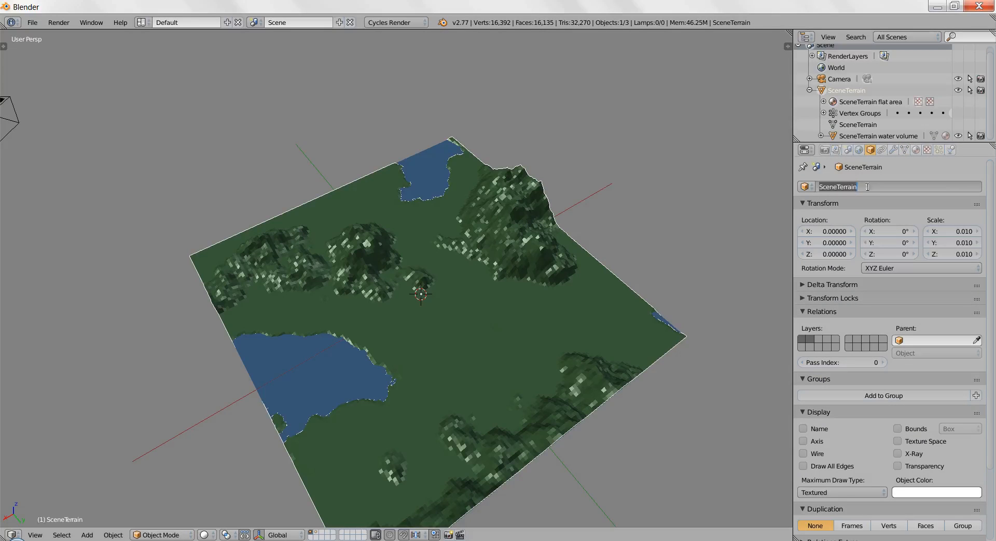
key("Return")
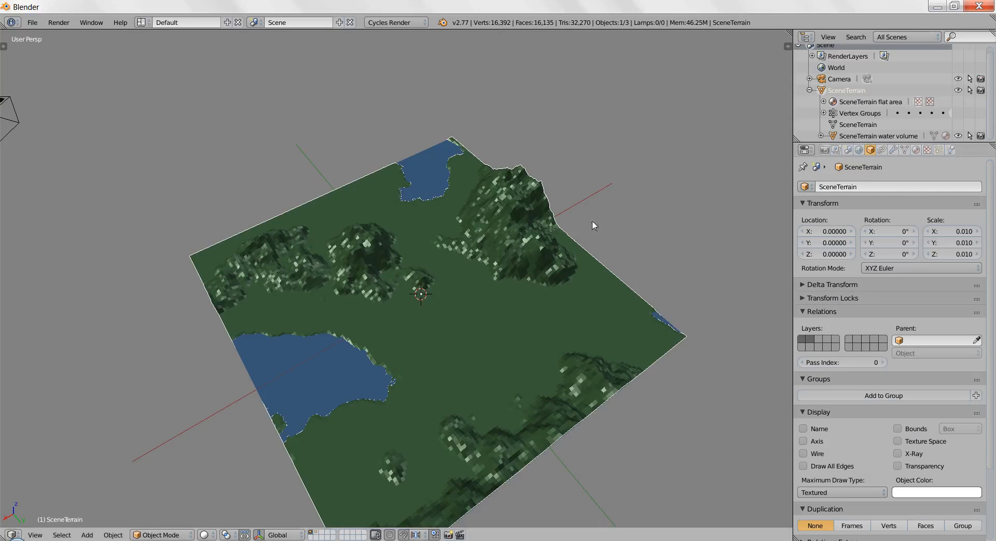
left_click(847, 150)
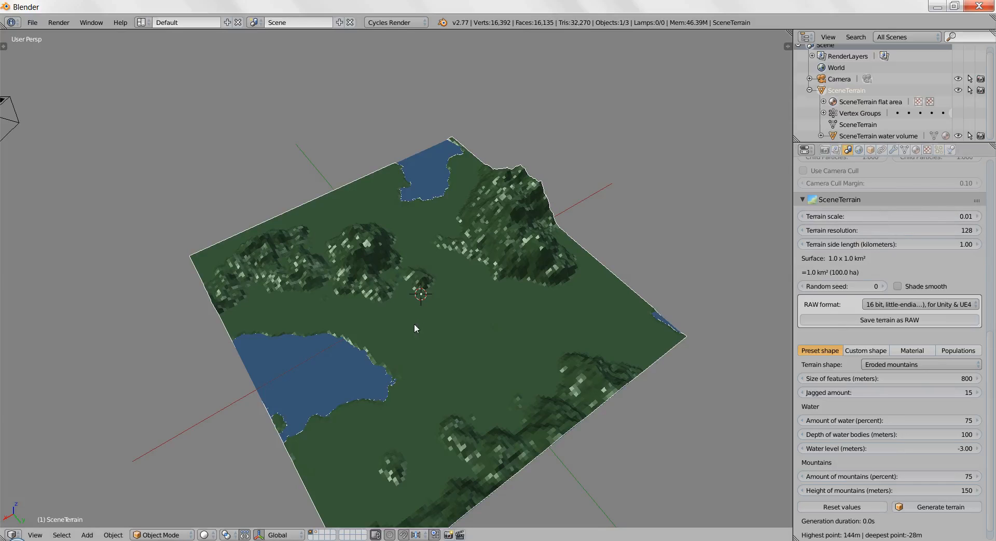
Examine the overall terrain extent from directly above, and its mountains and lakes up close in perspective.
scroll(363, 331, "down", 5)
middle_click_drag(403, 384, 465, 283)
scroll(419, 333, "up", 4)
middle_click_drag(450, 317, 367, 286)
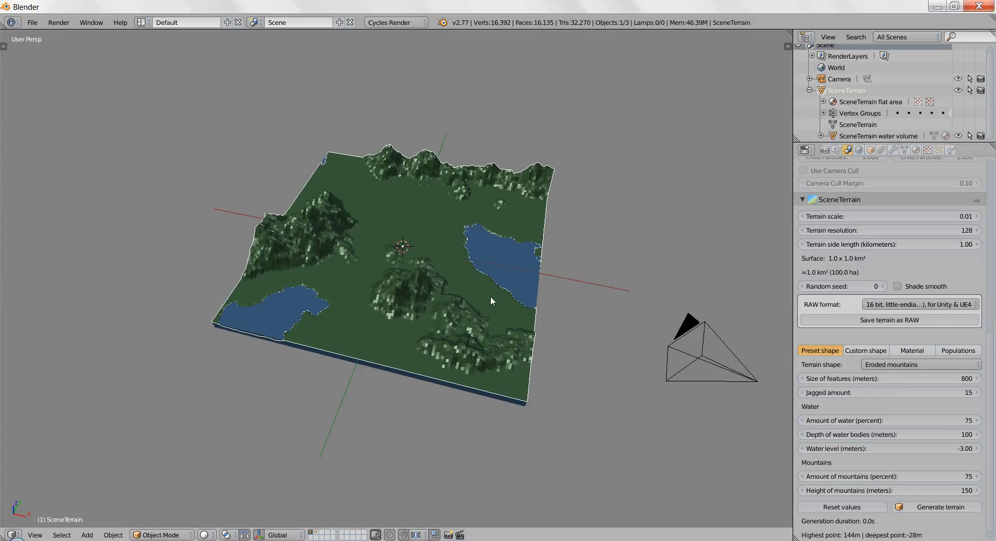
key("KP_7")
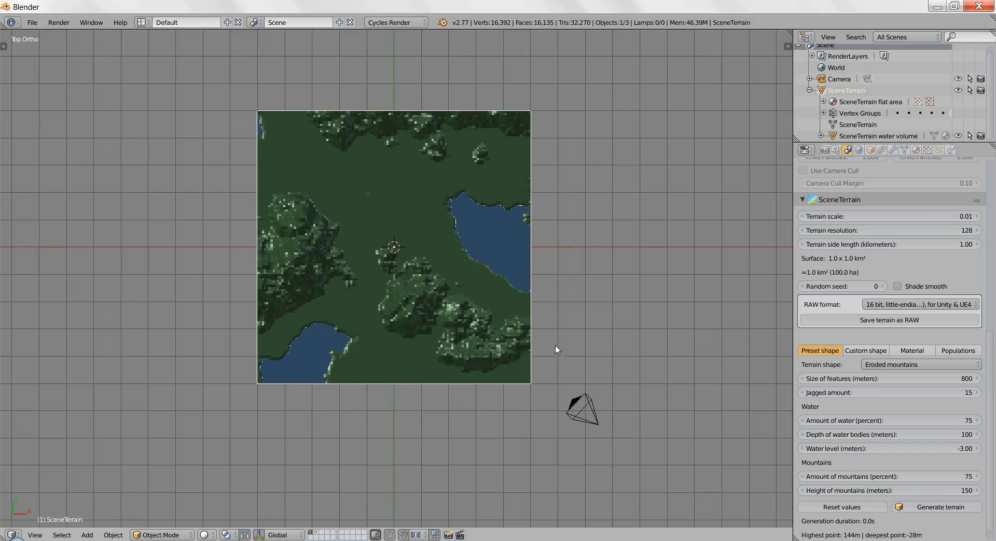
middle_click_drag(395, 381, 446, 328)
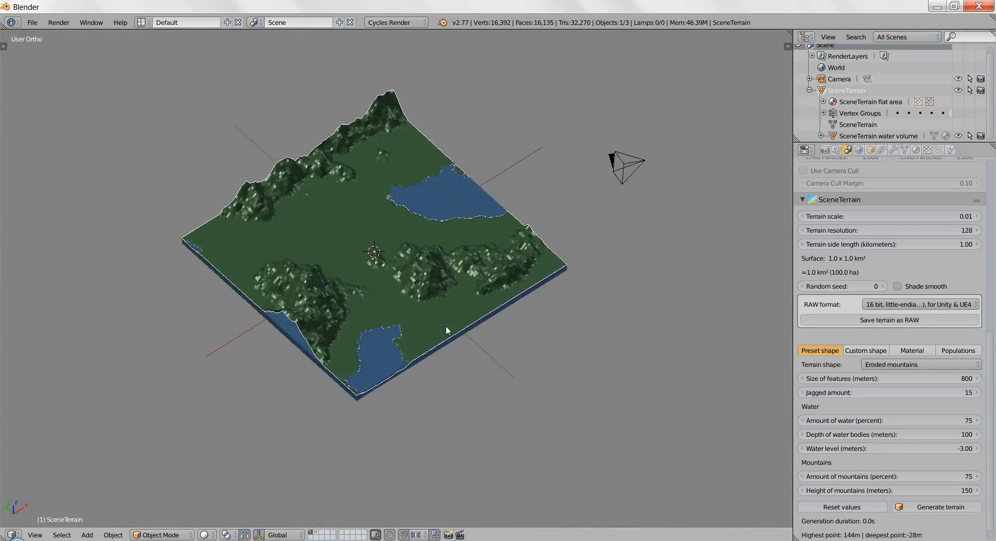
key("KP_5")
scroll(459, 307, "up", 5)
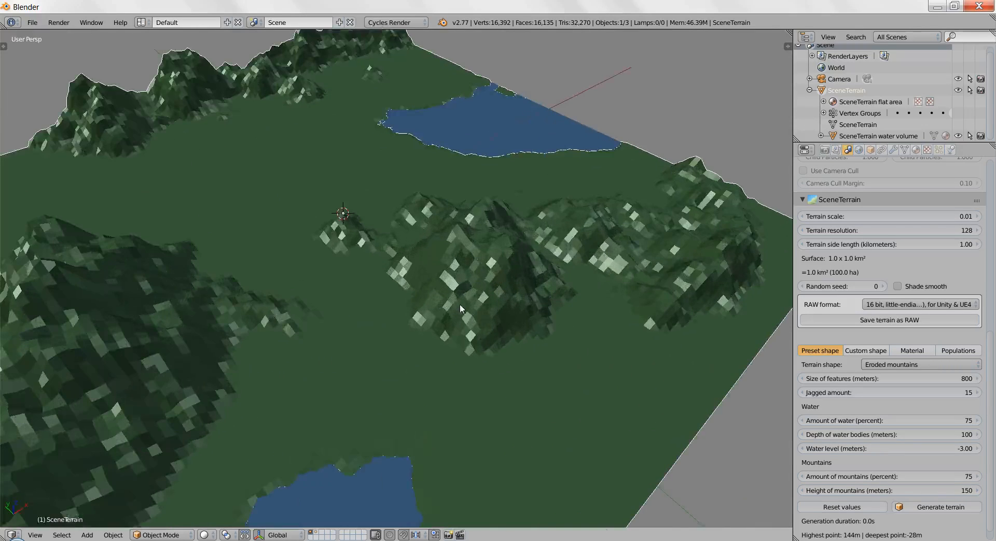
middle_click_drag(511, 348, 398, 347)
scroll(438, 347, "down", 4)
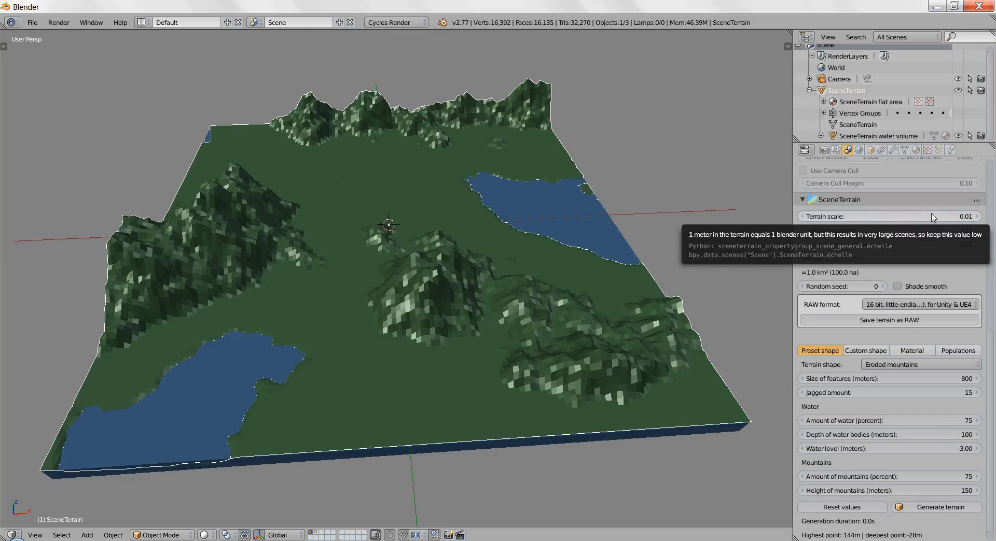
Check the terrain's scale and dimensions in its transform properties and hide the properties again.
key("n")
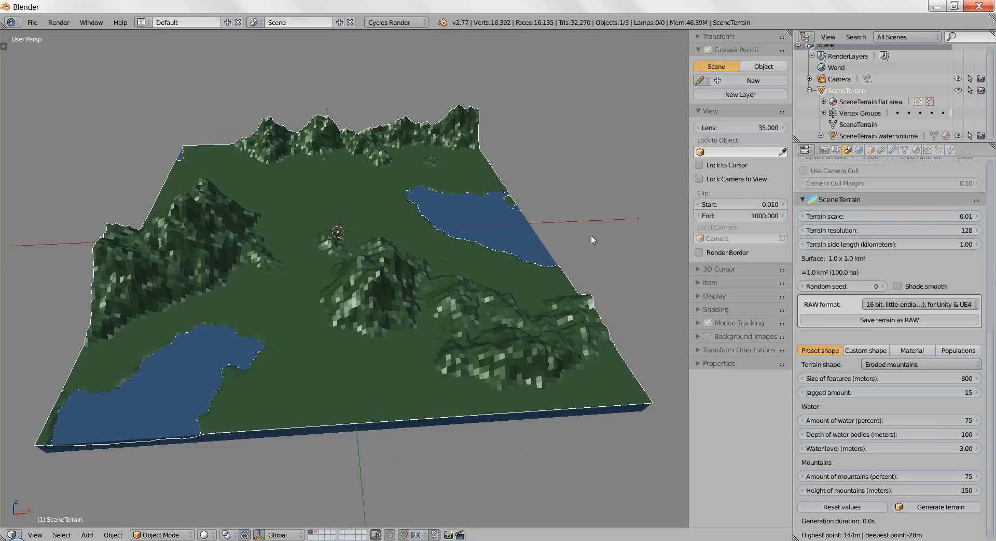
left_click(701, 38)
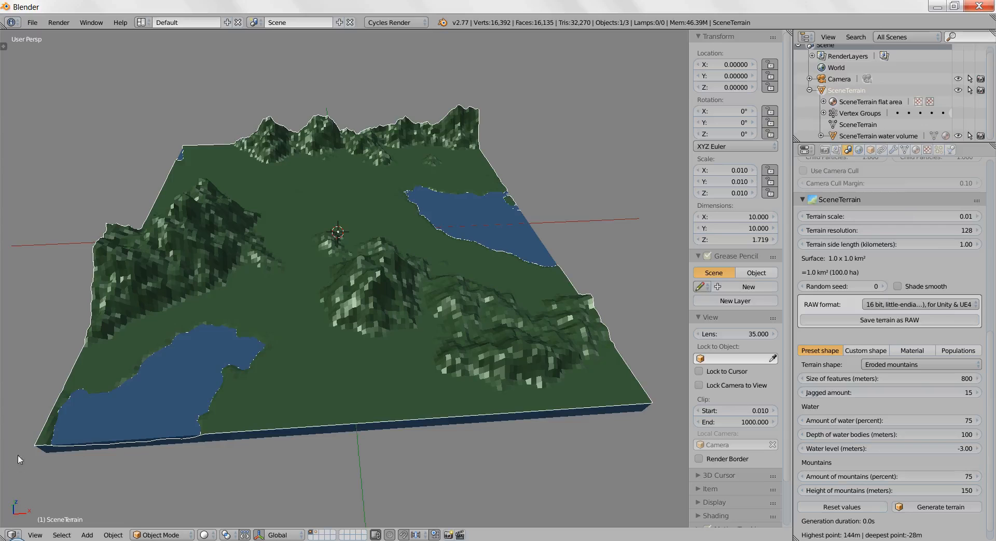
key("n")
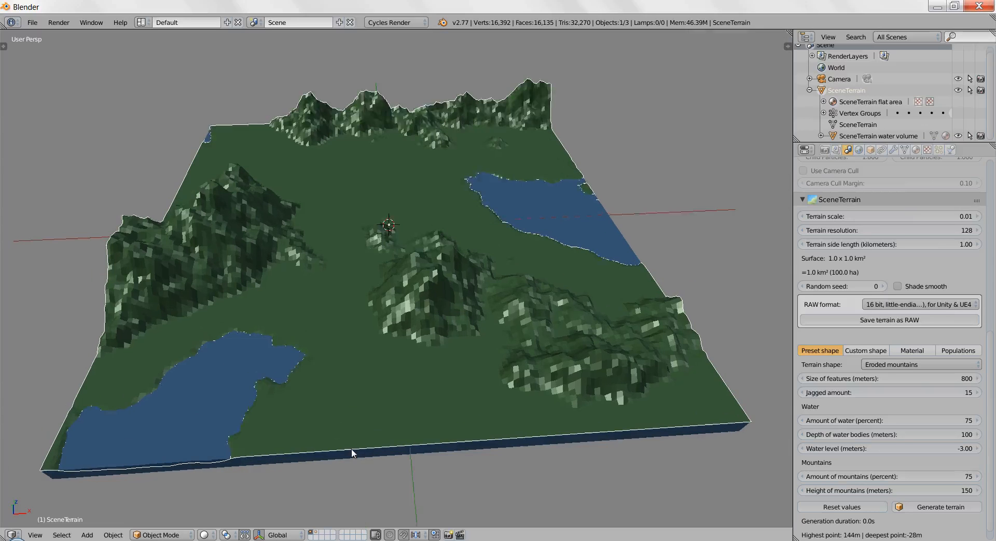
View the terrain's square footprint from the top in orthographic projection, dismissing the Windows colour scheme prompt.
key("KP_7")
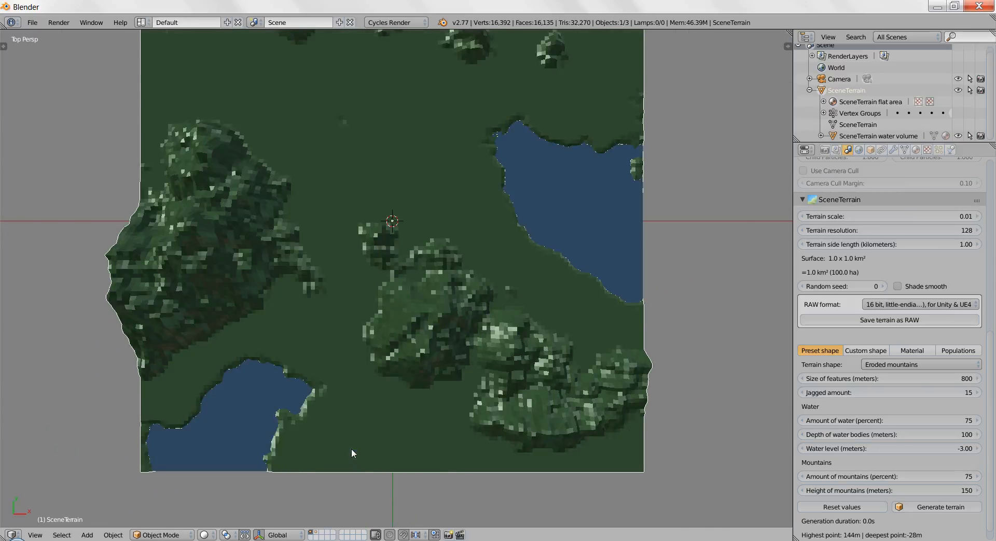
key("KP_5")
scroll(408, 416, "down", 3)
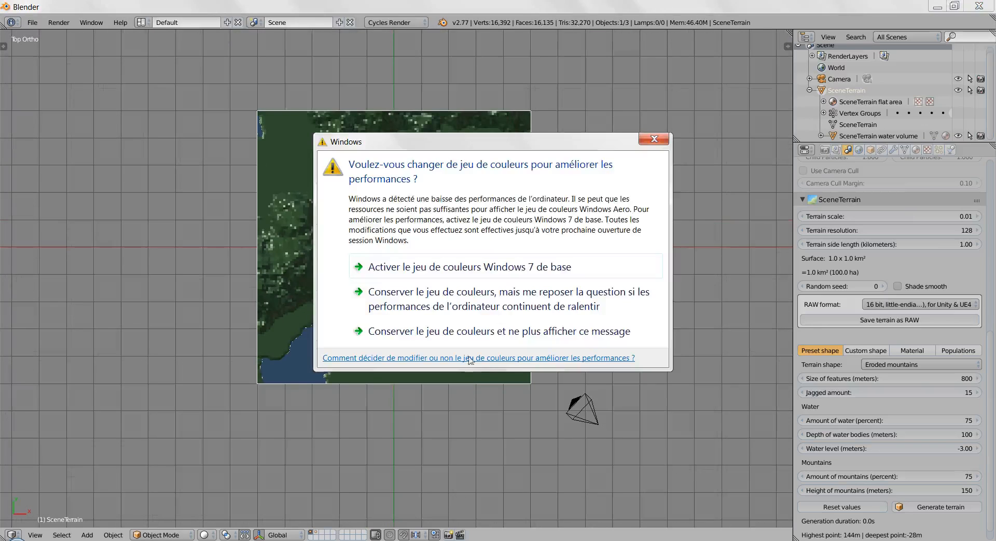
left_click(653, 138)
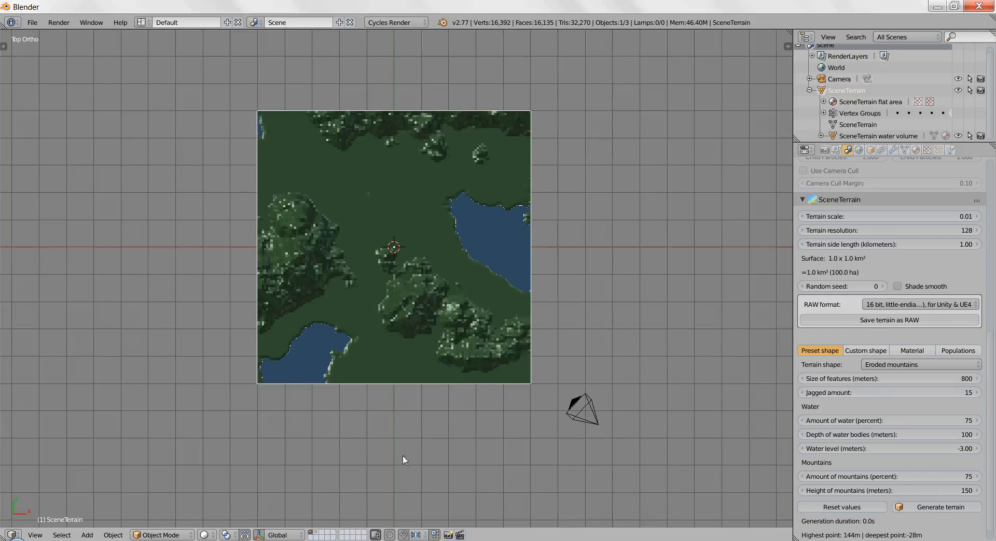
scroll(415, 442, "up", 3)
scroll(431, 452, "up", 1)
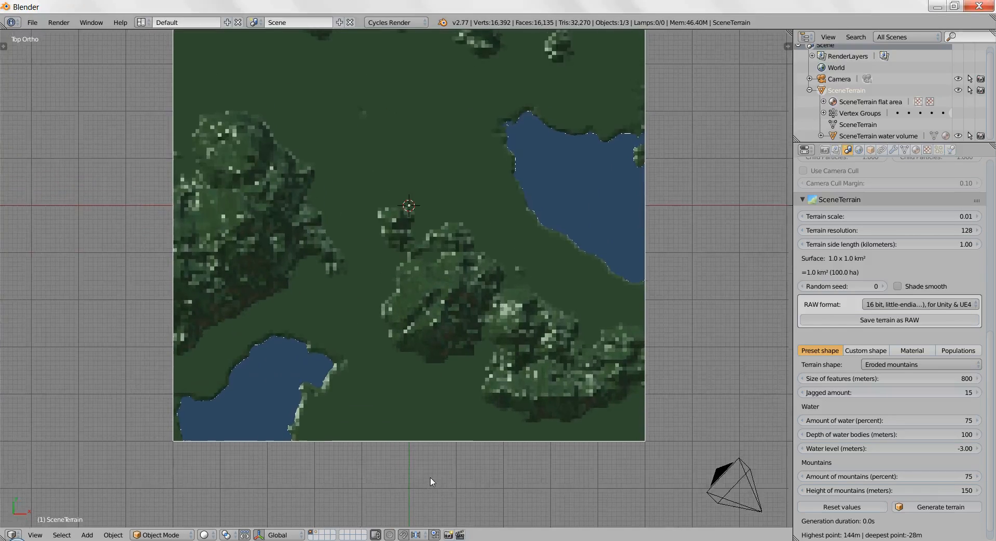
scroll(435, 472, "down", 4)
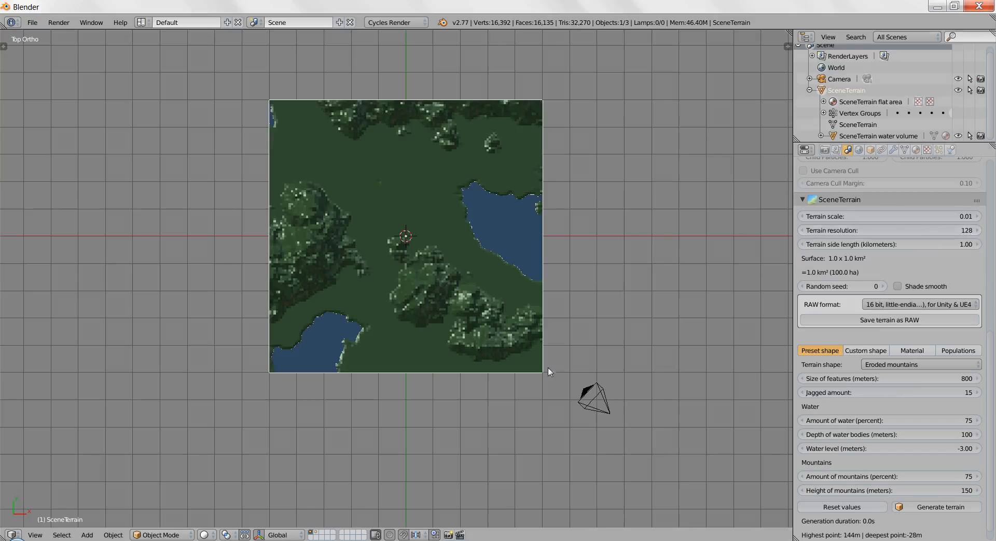
Return to perspective projection and examine the terrain's mountains and water bodies from several sides.
middle_click_drag(429, 412, 398, 362)
key("KP_5")
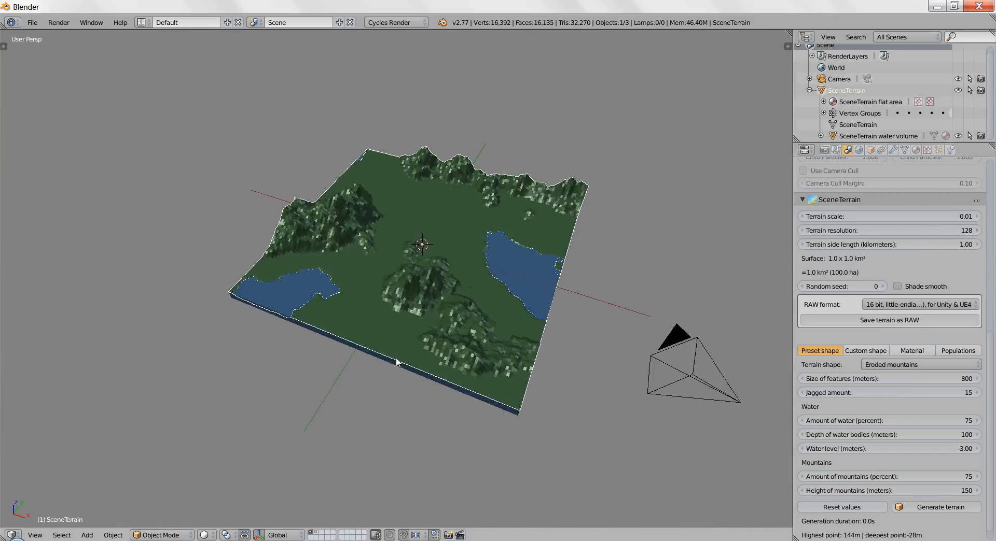
scroll(499, 297, "up", 5)
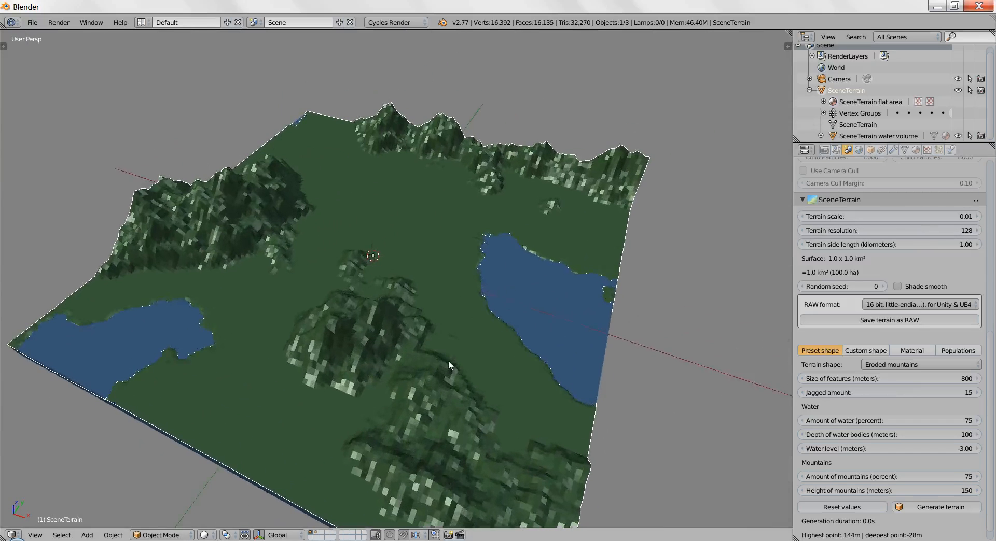
middle_click_drag(493, 394, 266, 380)
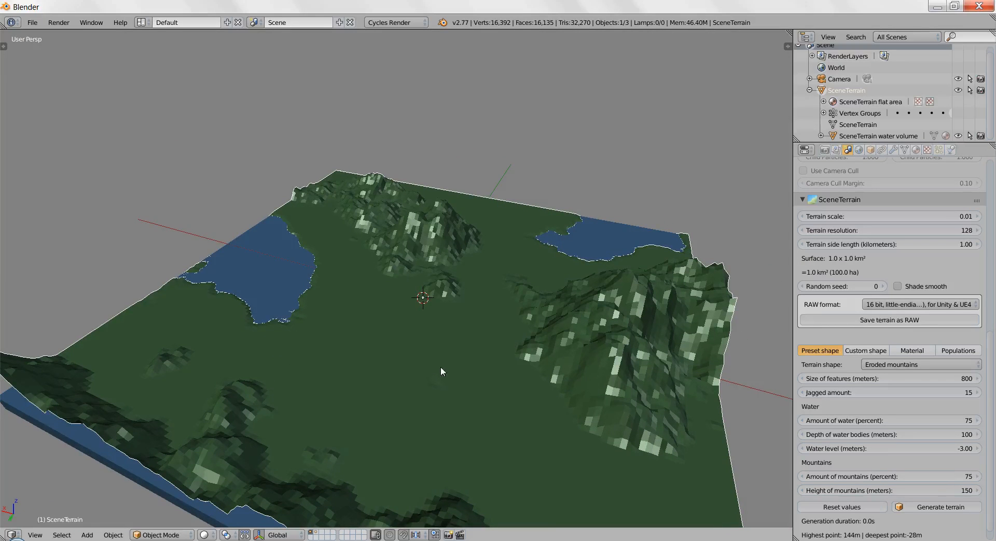
middle_click_drag(564, 402, 542, 382, "shift")
scroll(545, 381, "down", 1)
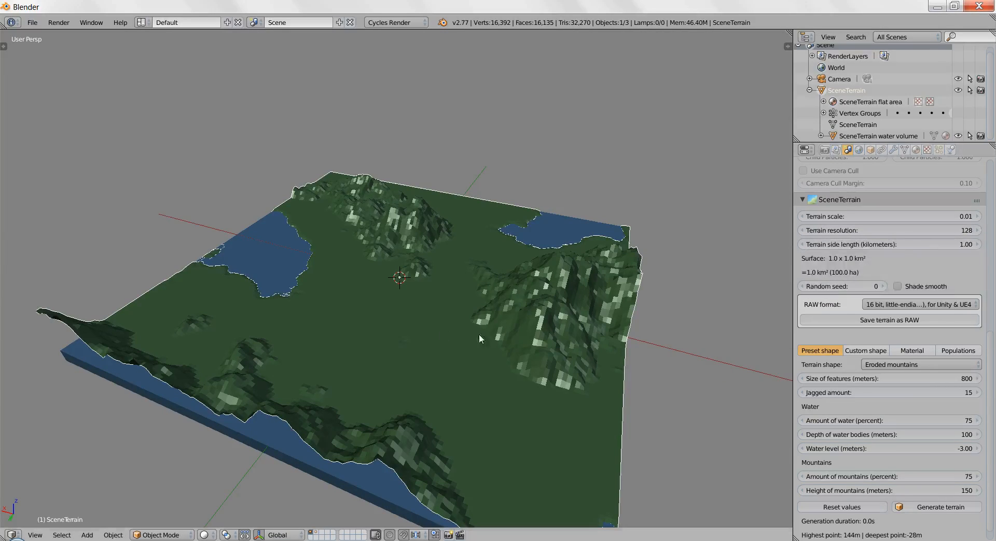
middle_click_drag(478, 334, 349, 345)
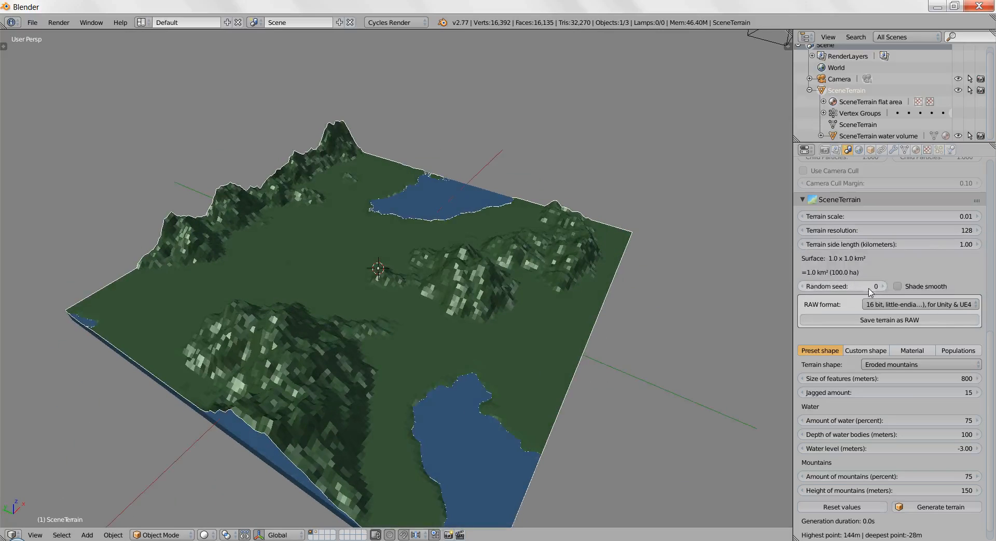
Generate several different Eroded mountains terrains in a row with the random seed at 0.
left_click(933, 507)
left_click(933, 511)
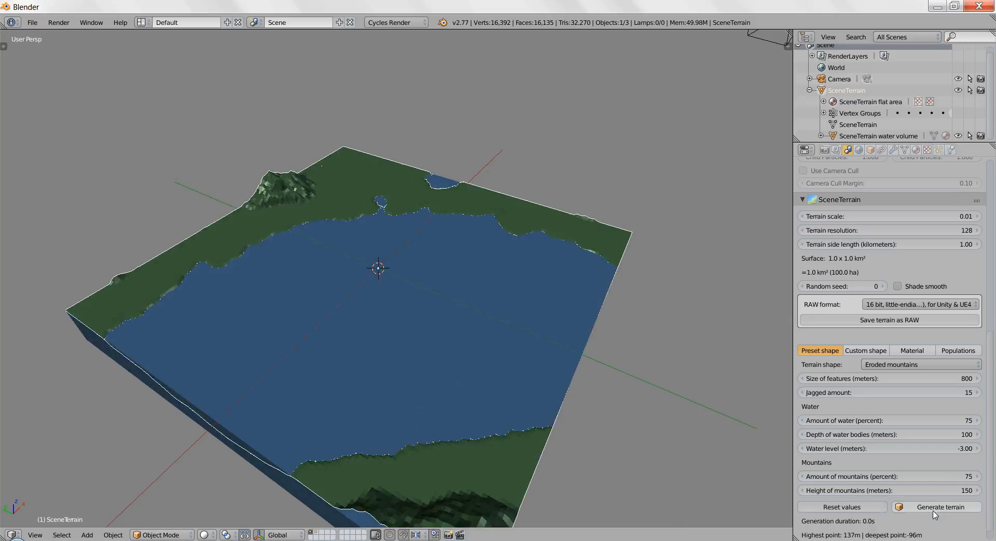
left_click(933, 512)
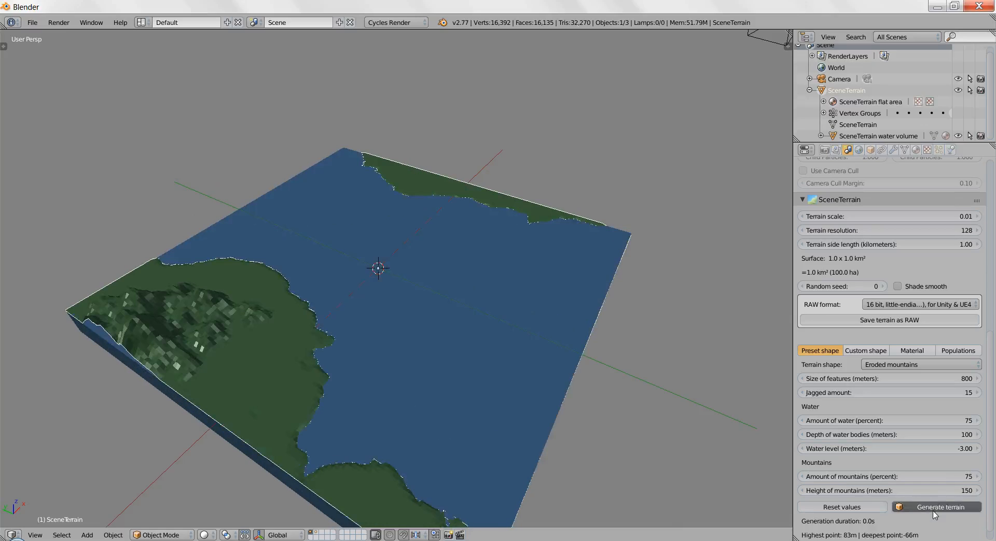
left_click(933, 510)
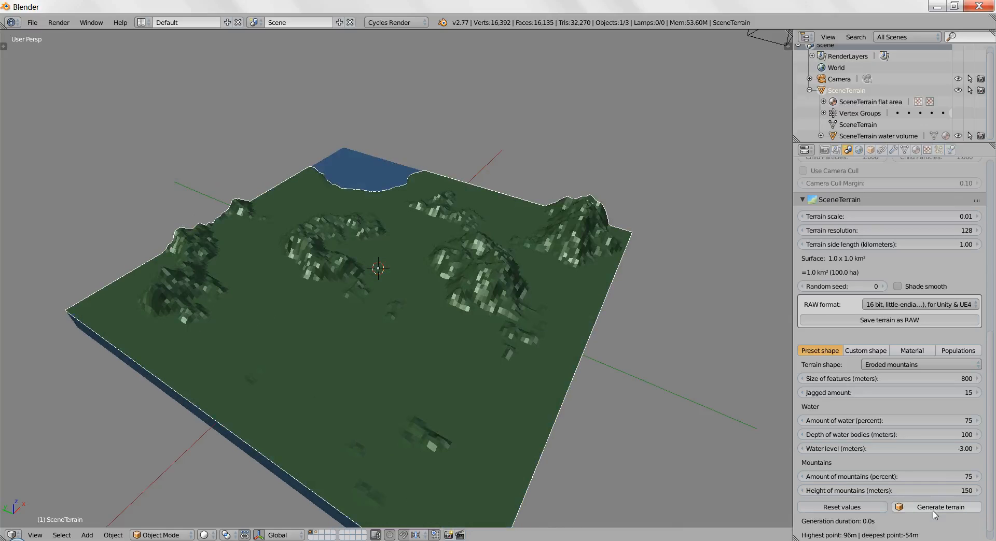
left_click(933, 513)
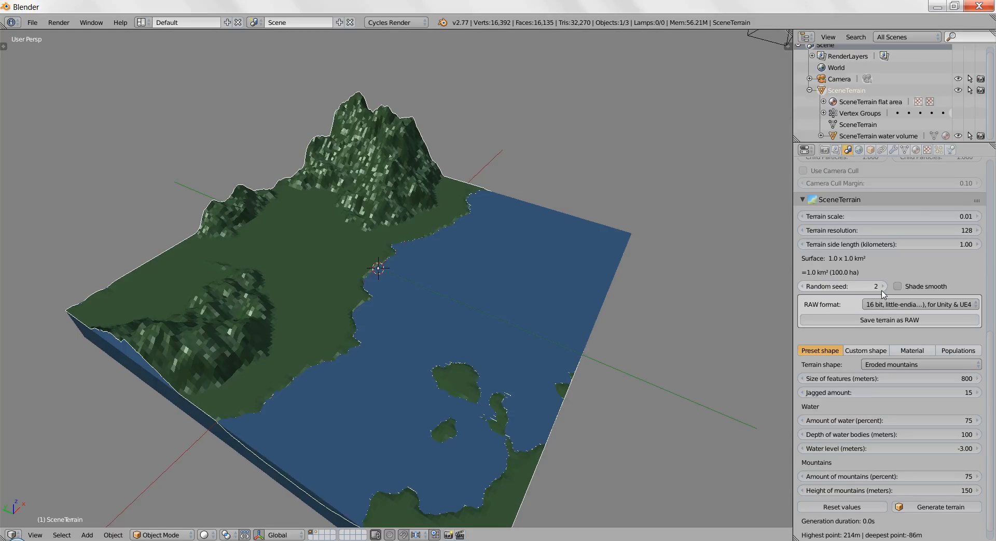
Set the random seed to 1 and generate the terrain repeatedly with that seed.
left_click(802, 286)
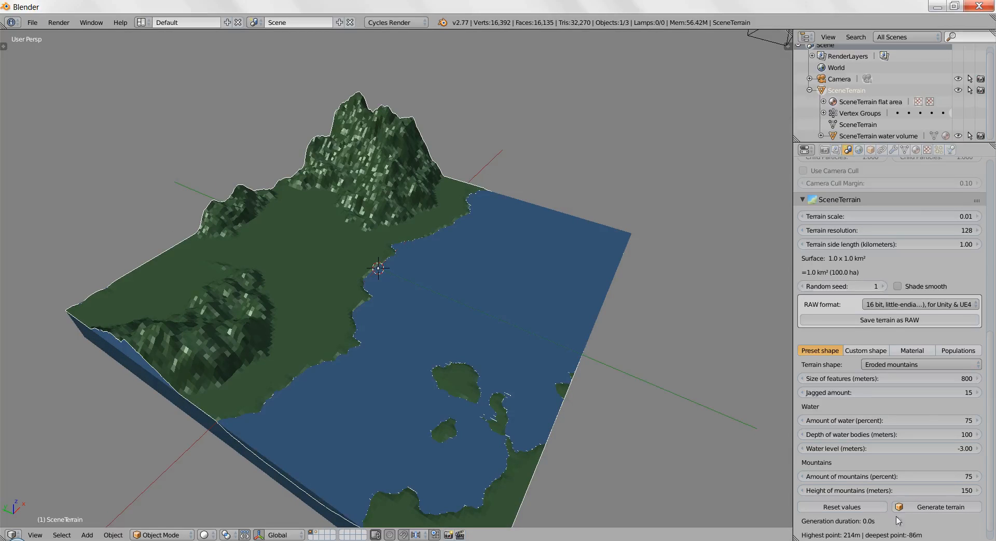
left_click(946, 509)
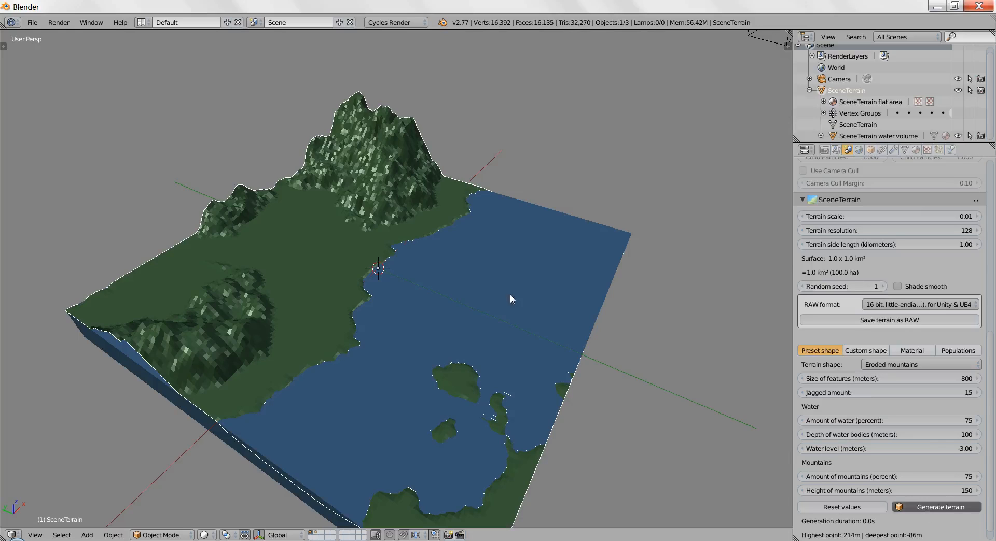
left_click(931, 510)
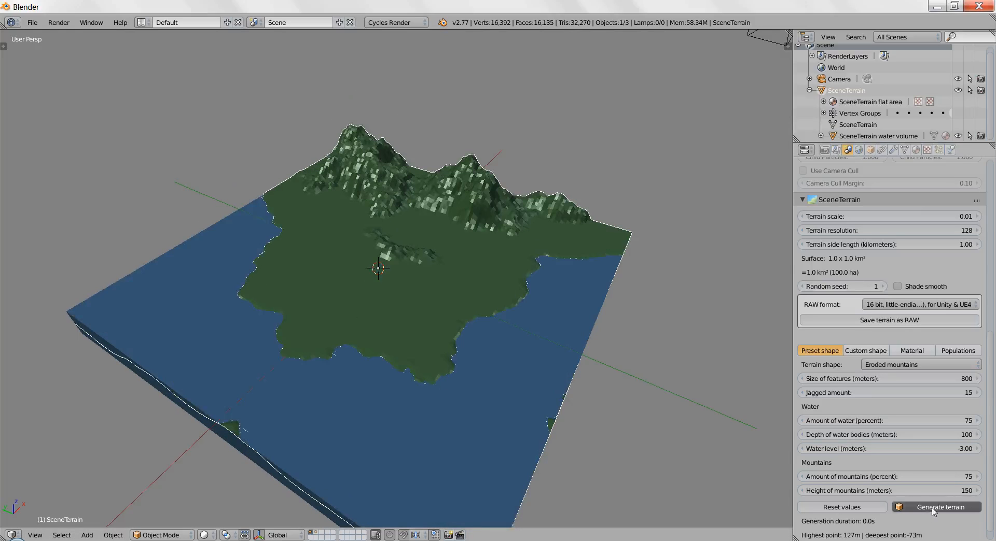
left_click(932, 509)
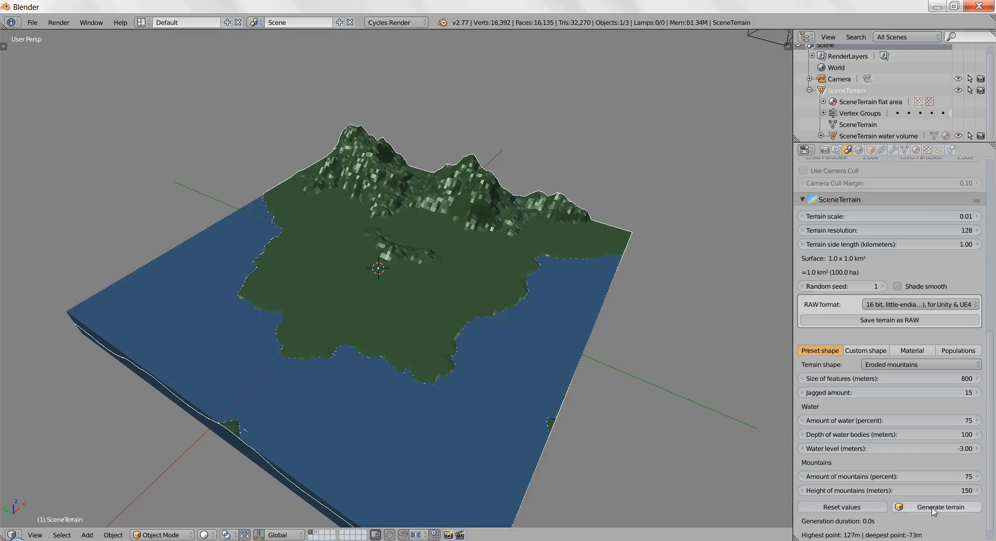
Generate the terrain with random seed 2 and again with random seed 4, viewing each result from another side.
middle_click_drag(574, 394, 589, 366)
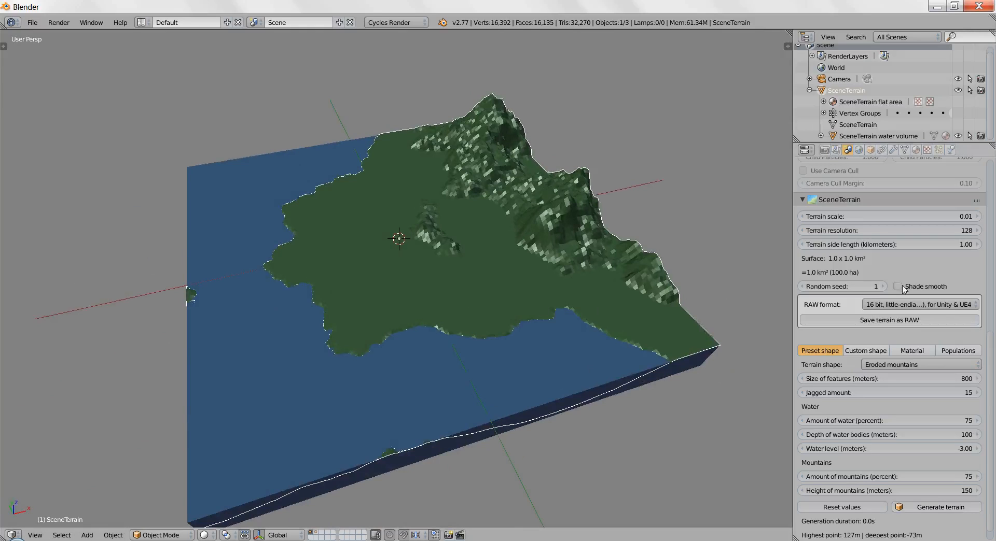
left_click(882, 286)
left_click(936, 509)
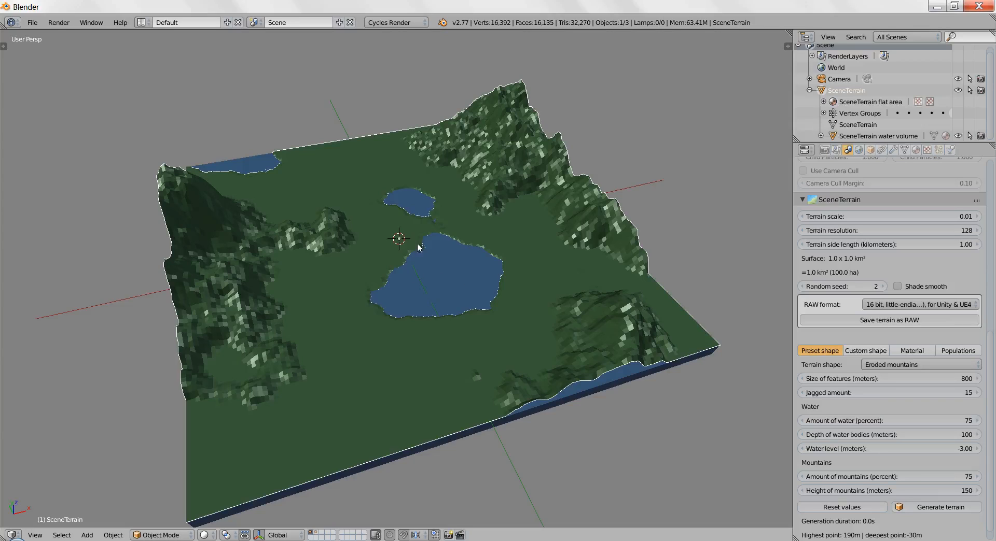
middle_click_drag(414, 212, 527, 269)
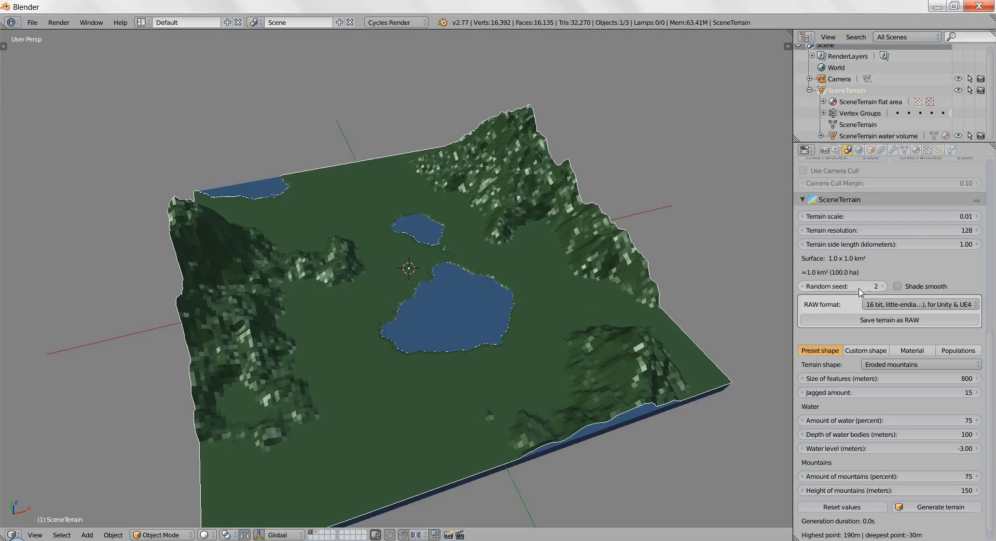
left_click(882, 286)
left_click(926, 508)
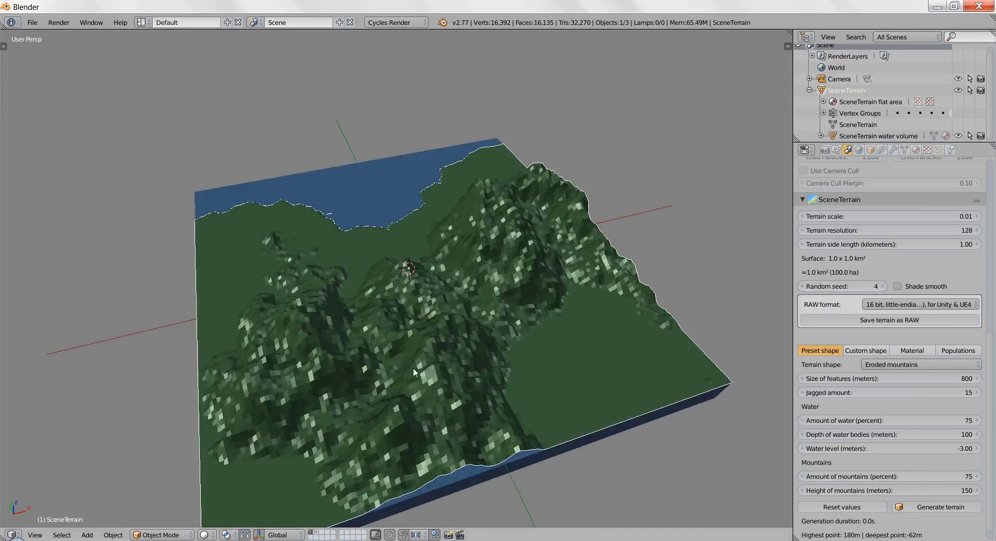
middle_click_drag(342, 271, 434, 277)
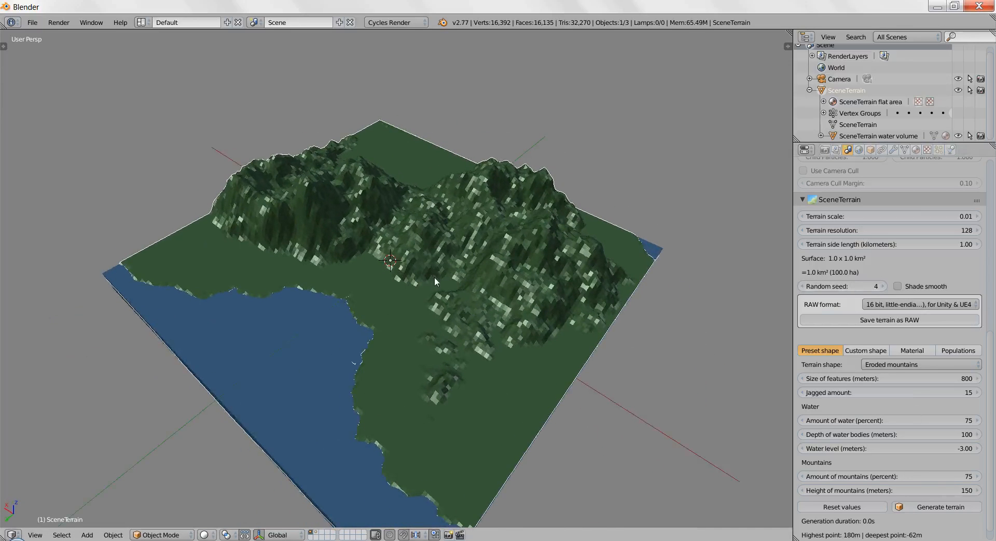
mouse_move(468, 312)
middle_mouse_down()
mouse_move(518, 319)
mouse_move(470, 307)
mouse_move(482, 302)
middle_mouse_up()
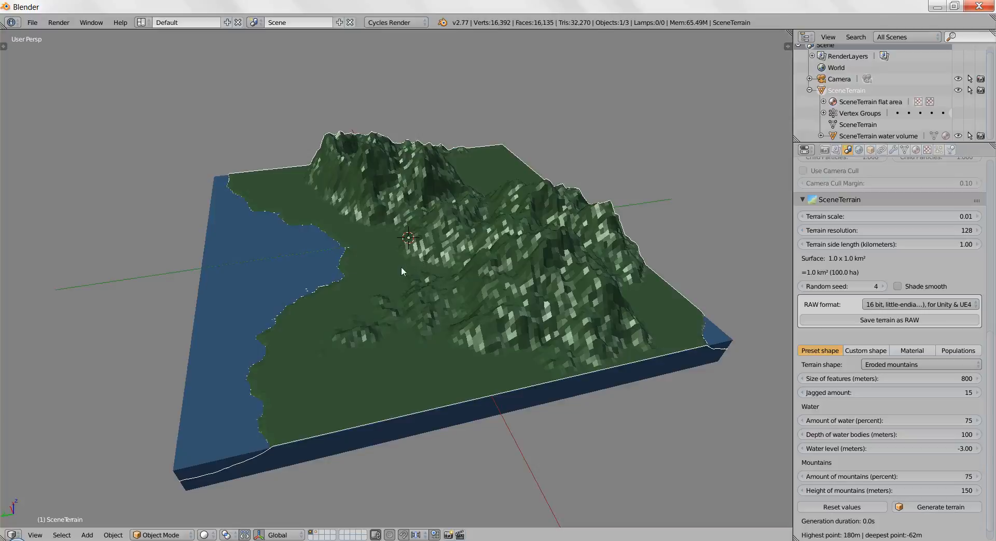
Show the terrain in wireframe and examine its mesh grid in perspective and straight from the top.
key("z")
mouse_move(235, 263)
middle_mouse_down()
mouse_move(338, 318)
mouse_move(380, 264)
mouse_move(380, 288)
middle_mouse_up()
scroll(380, 287, "up", 4)
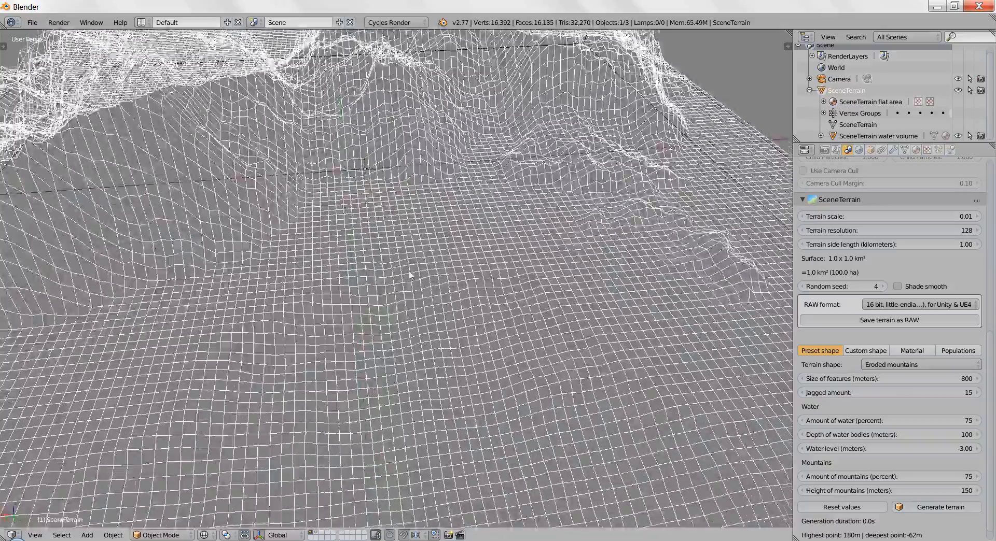
scroll(539, 226, "down", 6)
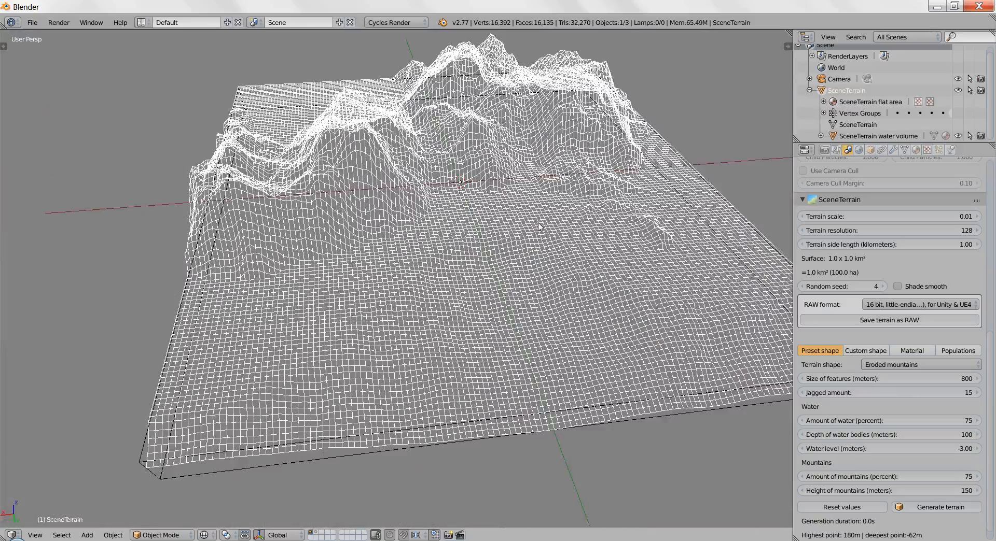
key("KP_7")
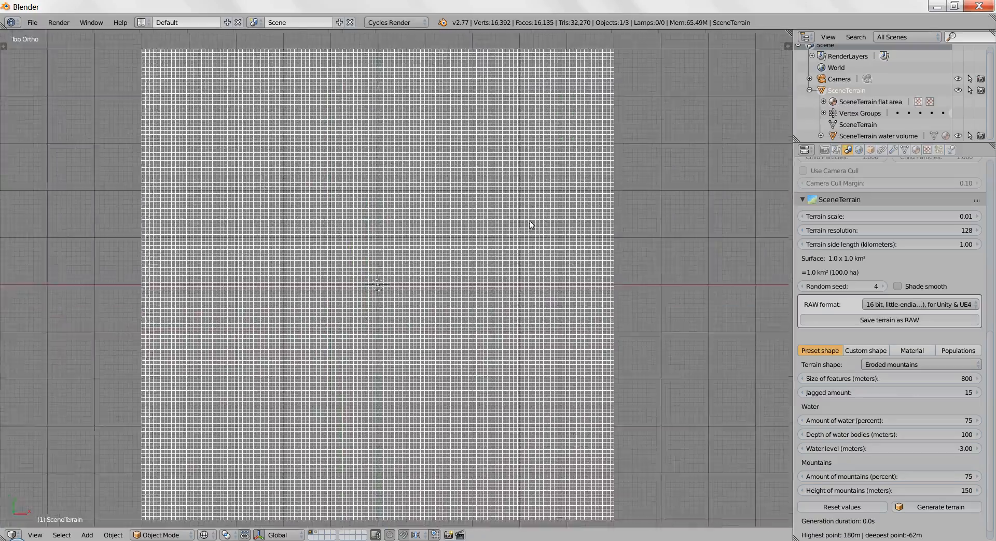
scroll(417, 270, "up", 4)
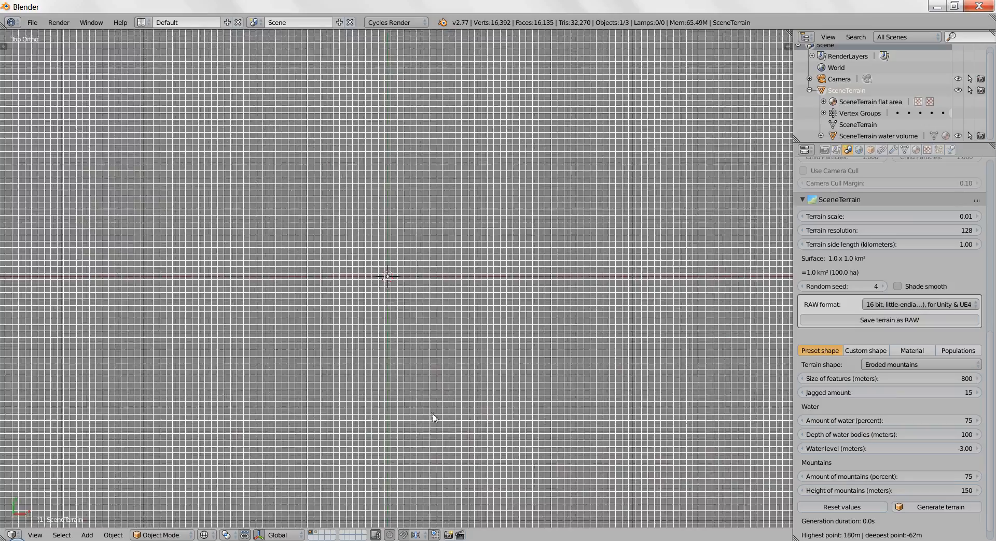
scroll(433, 418, "down", 3)
Return to perspective projection and compare the terrain's solid and wireframe display from several sides.
middle_click_drag(528, 432, 497, 328)
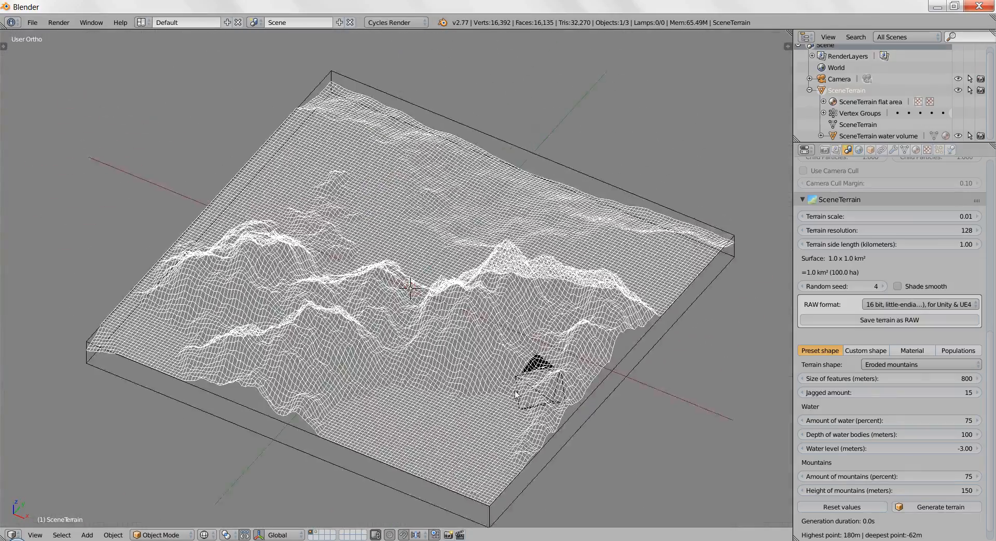
key("KP_5")
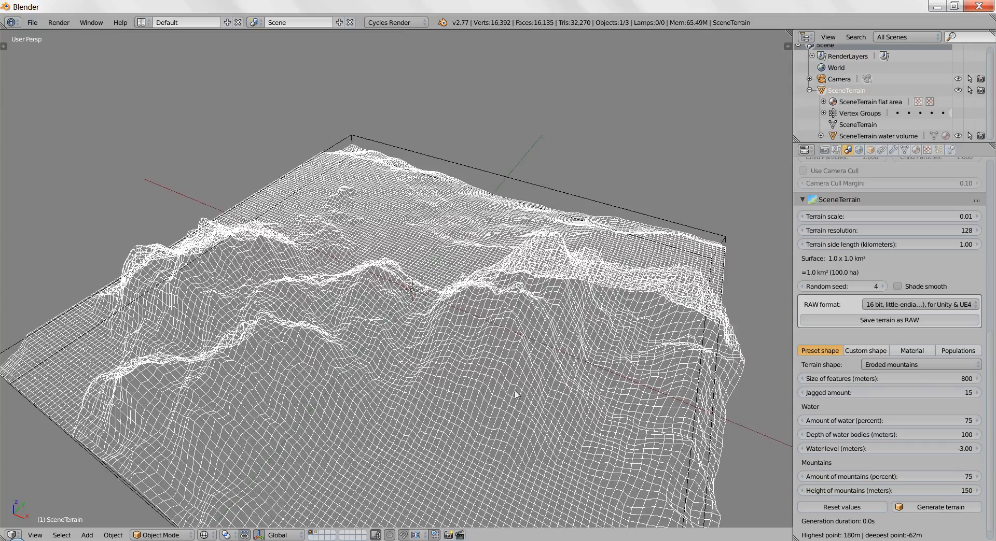
middle_click_drag(548, 415, 499, 399)
key("z")
mouse_move(536, 356)
middle_mouse_down()
mouse_move(383, 344)
mouse_move(306, 290)
middle_mouse_up()
key("z")
middle_click_drag(337, 346, 382, 328, "shift")
scroll(543, 348, "up", 5)
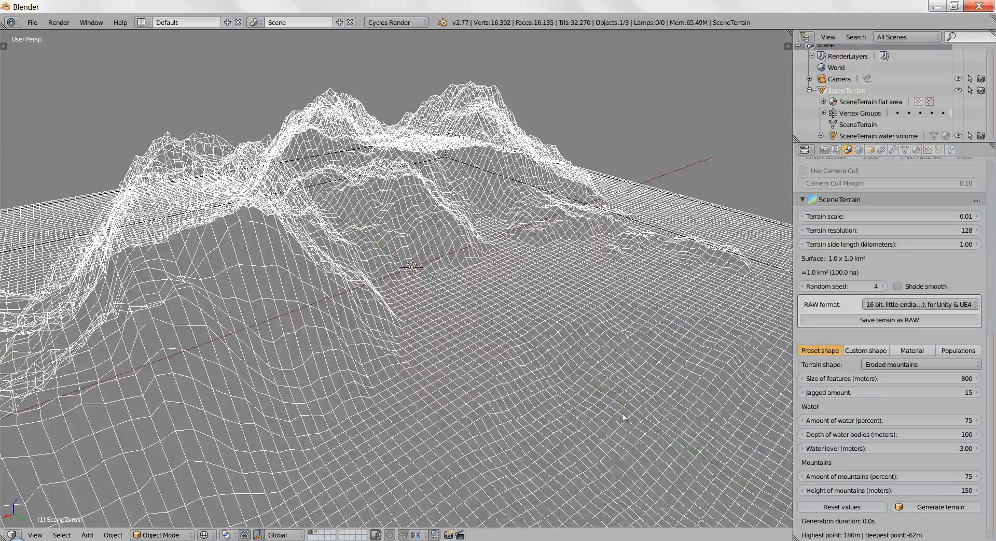
Examine the wireframe's polygon density close up over the flat ground and the mountain slopes.
scroll(509, 398, "up", 2)
middle_click_drag(509, 398, 372, 355)
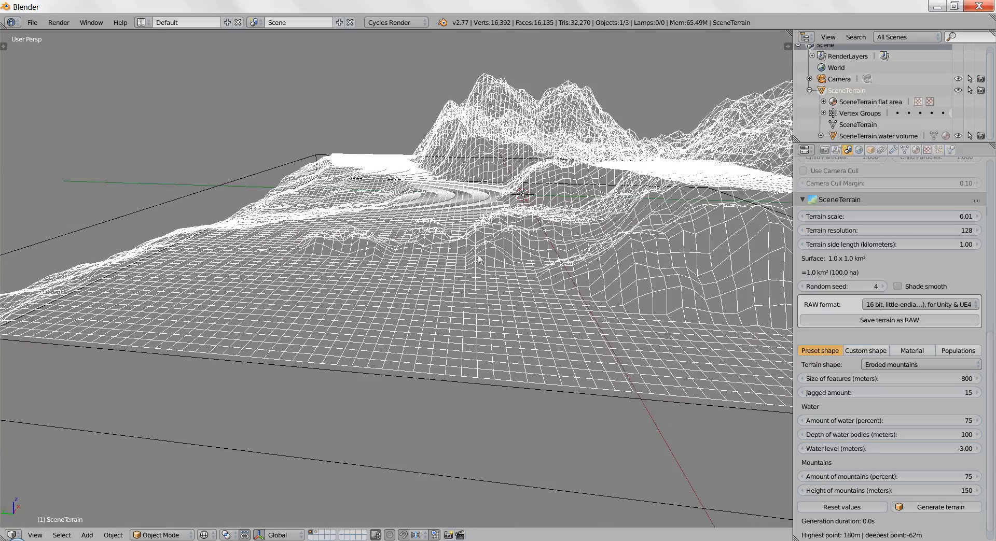
scroll(479, 305, "up", 1)
scroll(439, 319, "up", 1)
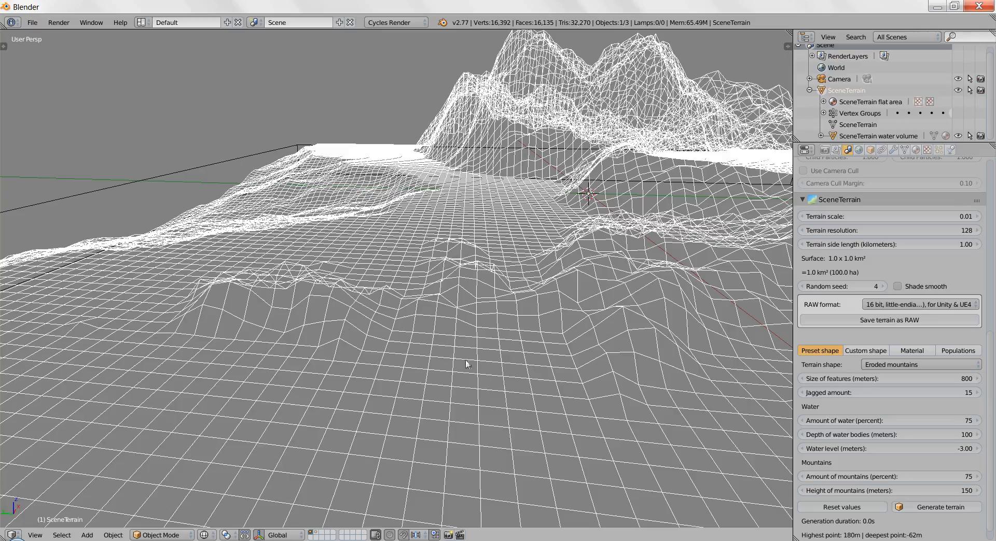
middle_click_drag(638, 301, 453, 340)
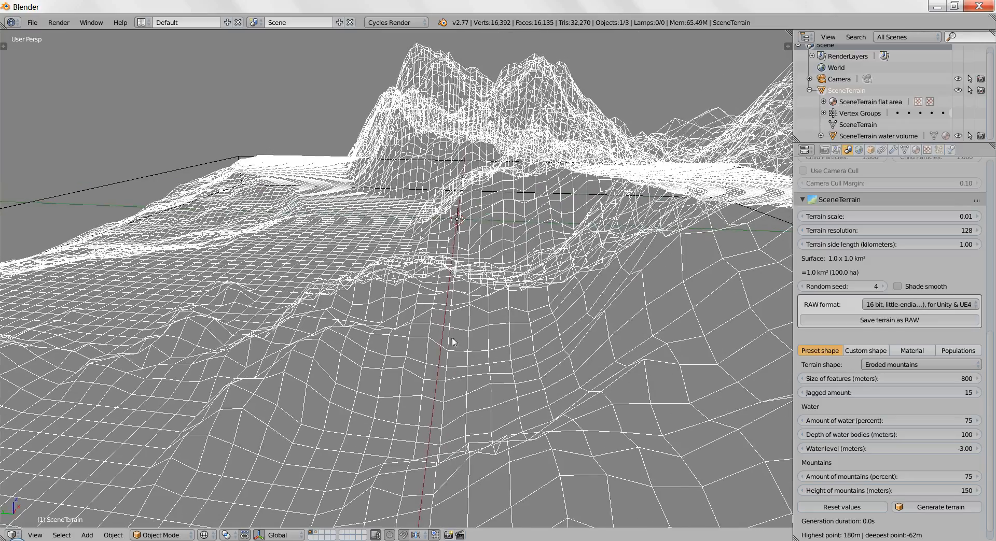
key("z")
key("z")
scroll(399, 352, "up", 5)
scroll(386, 317, "up", 2)
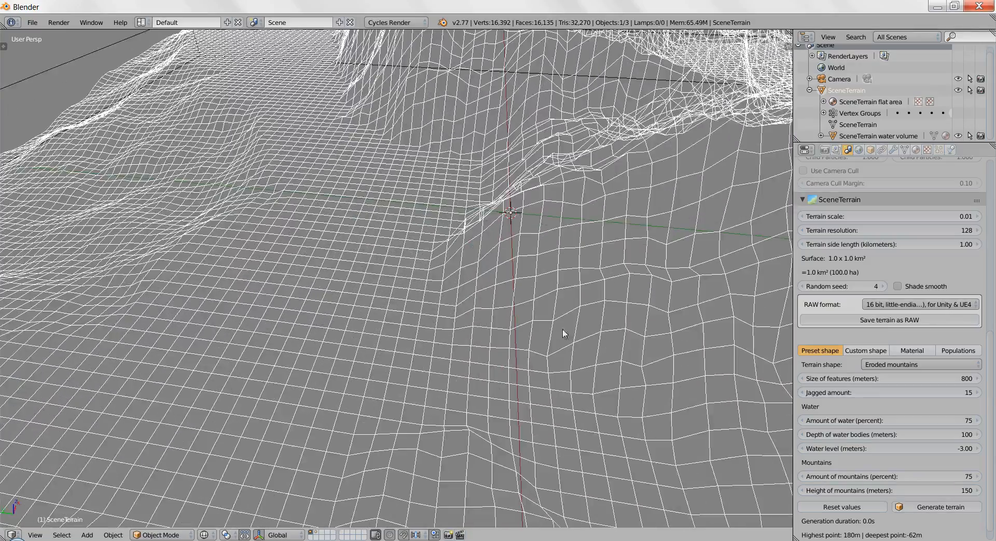
middle_click_drag(243, 284, 383, 271, "shift")
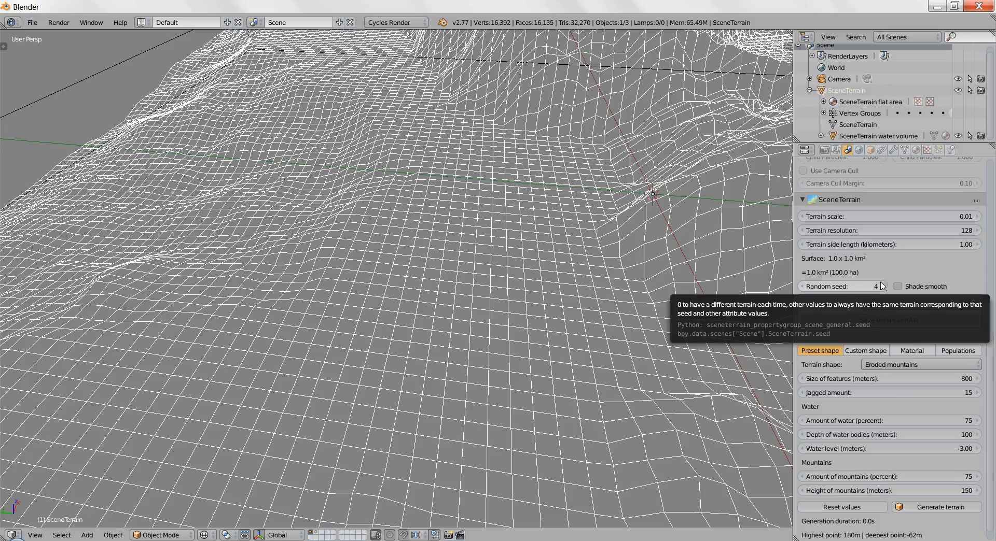
Set the terrain resolution to 256 and regenerate the terrain with the same random seed.
left_click(932, 230)
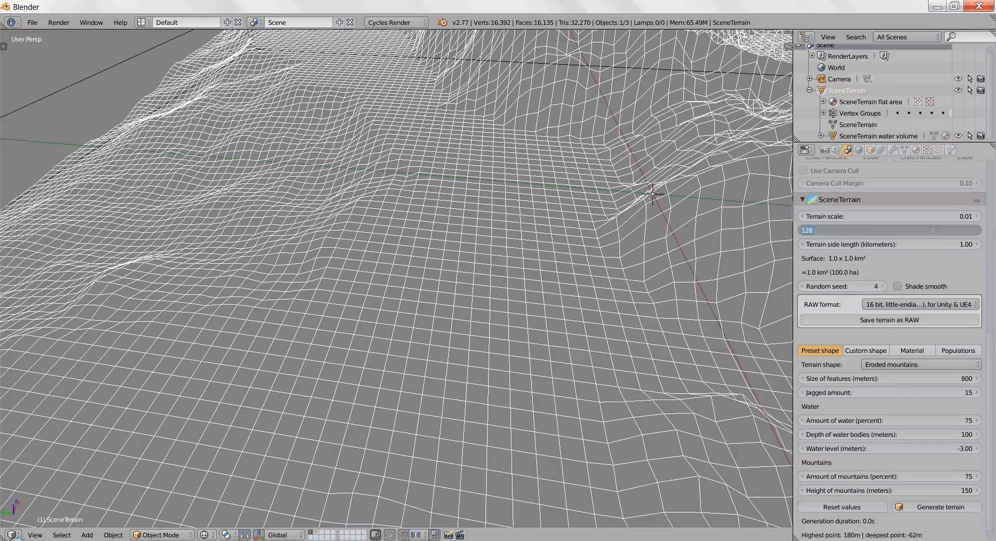
type("256")
key("Return")
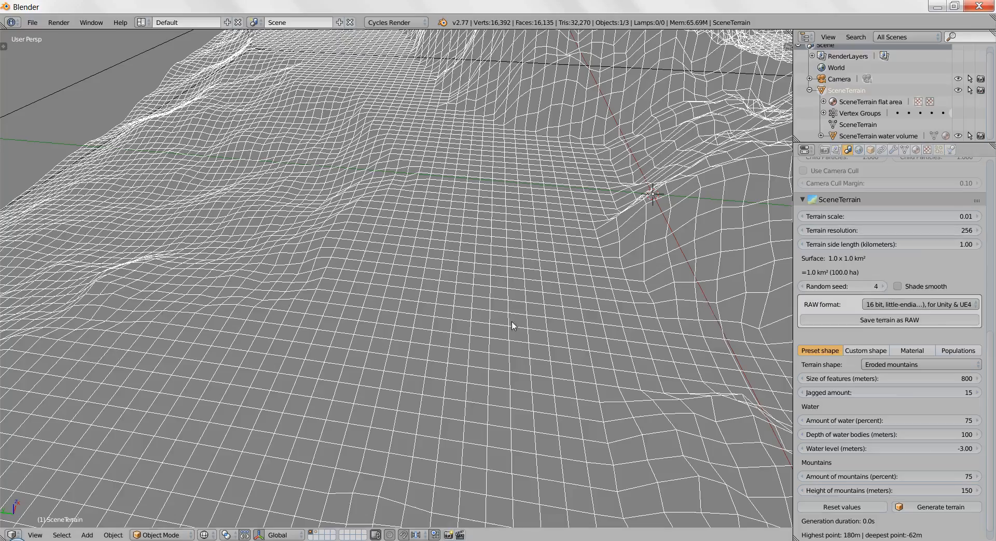
scroll(512, 325, "down", 10)
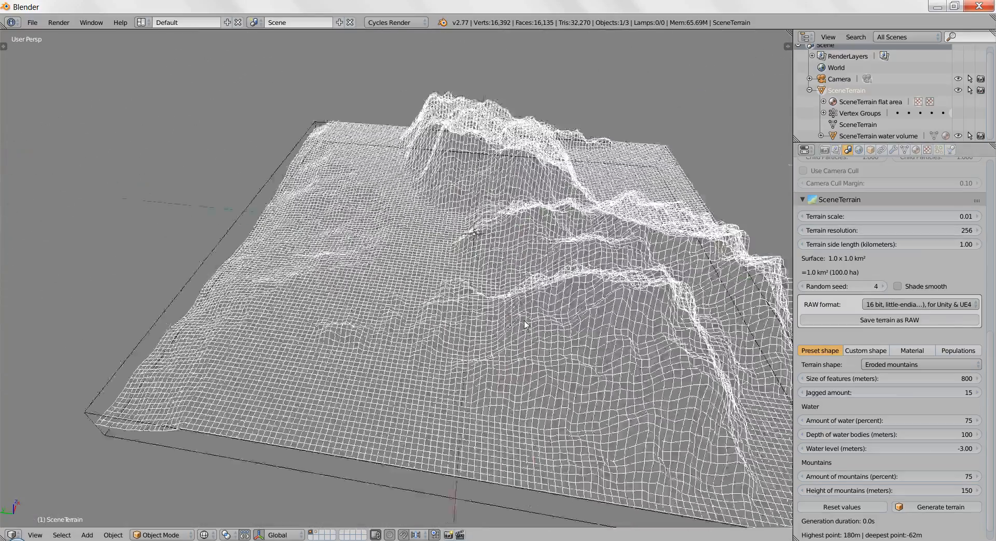
scroll(516, 317, "up", 6)
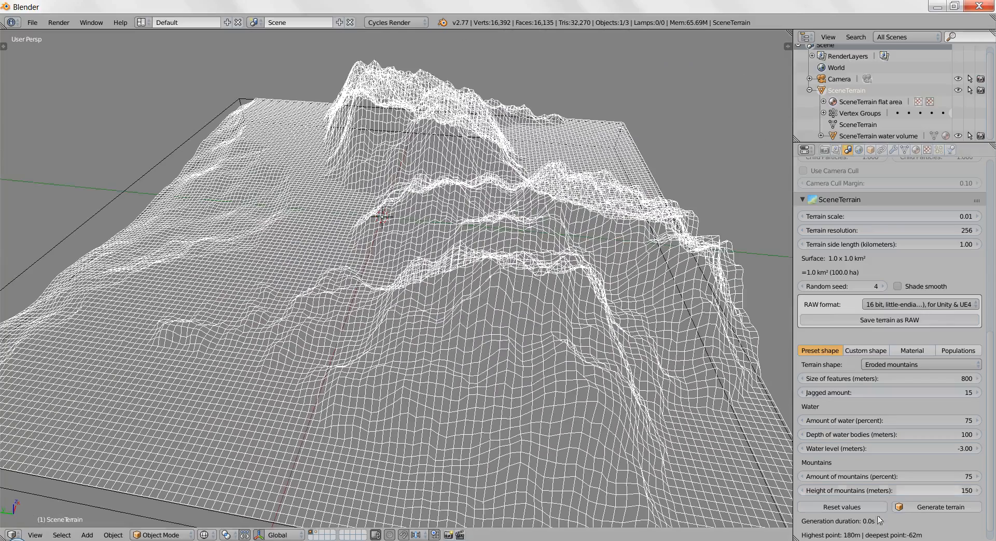
left_click(932, 512)
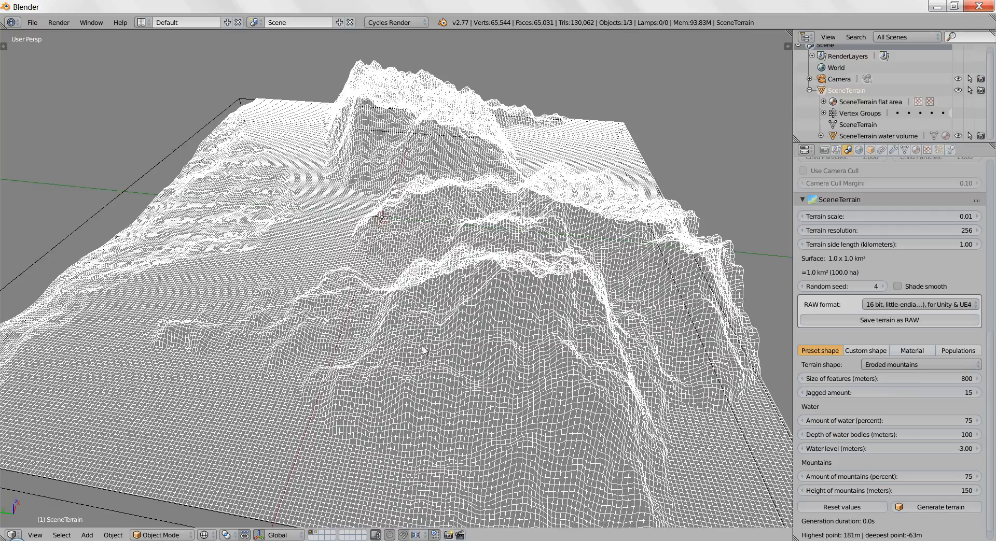
Switch back to solid display and examine the higher-resolution mountains and shoreline from near and far.
key("z")
mouse_move(422, 346)
middle_mouse_down()
mouse_move(341, 353)
mouse_move(213, 283)
mouse_move(269, 332)
mouse_move(320, 354)
mouse_move(430, 338)
mouse_move(454, 331)
mouse_move(450, 319)
mouse_move(470, 319)
mouse_move(447, 337)
mouse_move(527, 382)
mouse_move(359, 238)
middle_mouse_up()
scroll(456, 325, "up", 3)
middle_click_drag(457, 325, 429, 306)
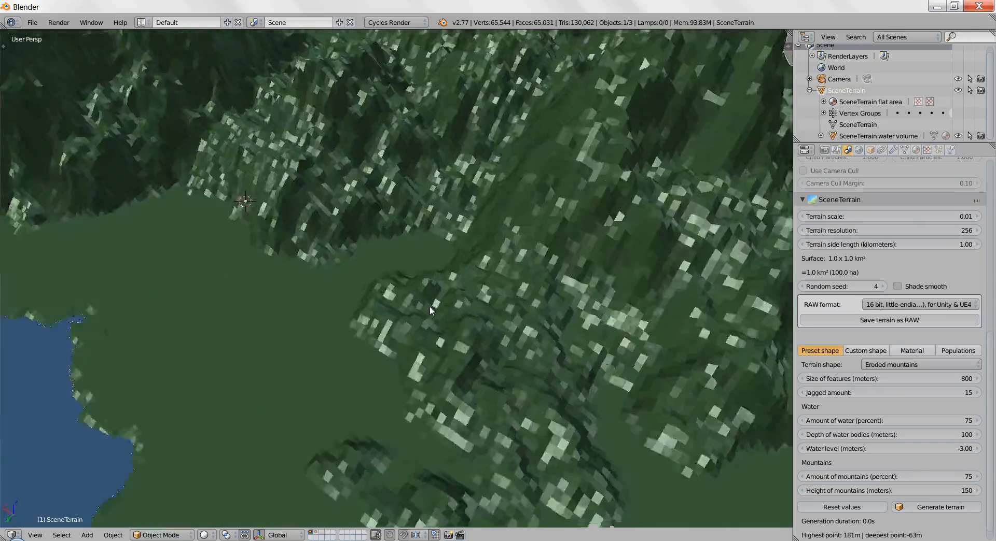
scroll(430, 306, "down", 8)
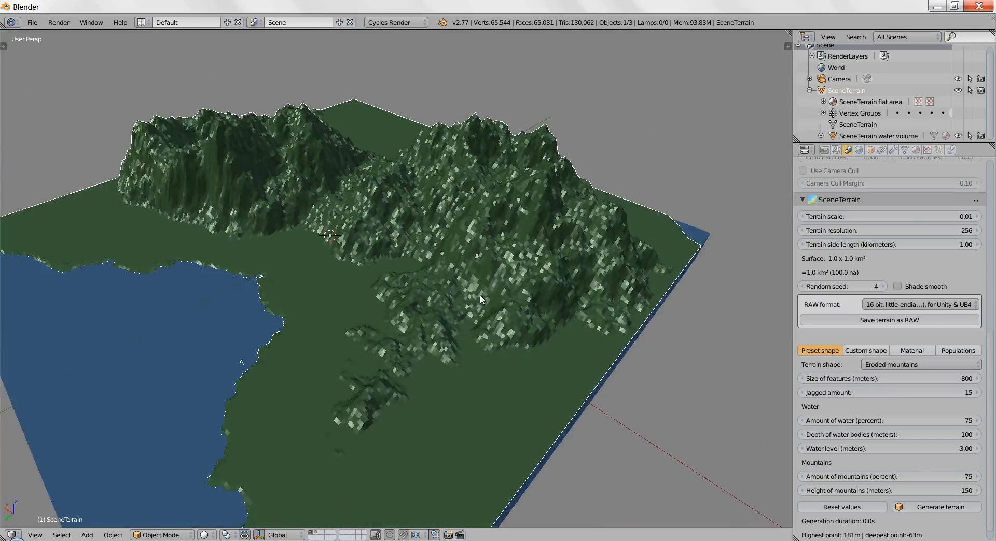
scroll(480, 299, "down", 2)
scroll(480, 299, "up", 7)
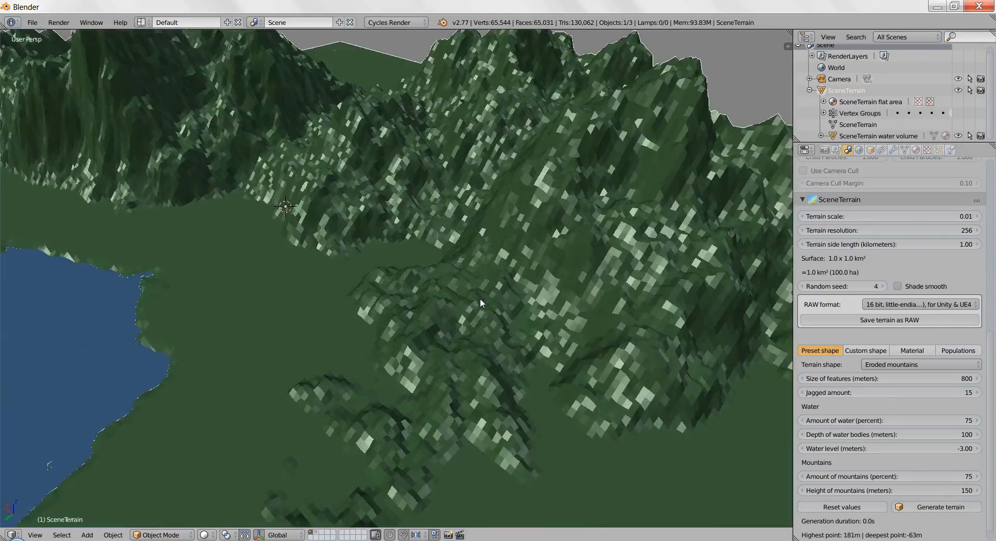
middle_click_drag(480, 297, 424, 304)
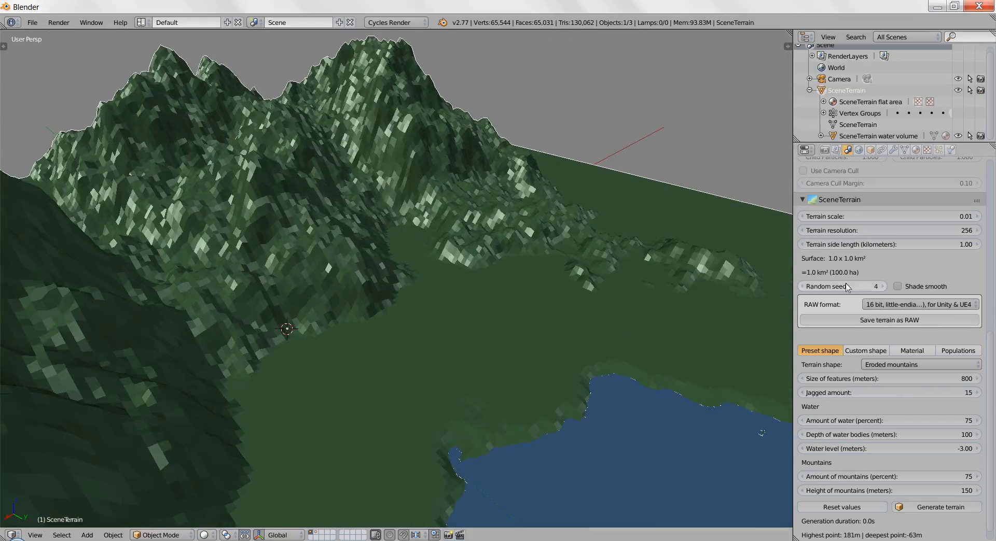
Enable the terrain's Shade smooth option and view the mountains and lake from other angles.
left_click(897, 287)
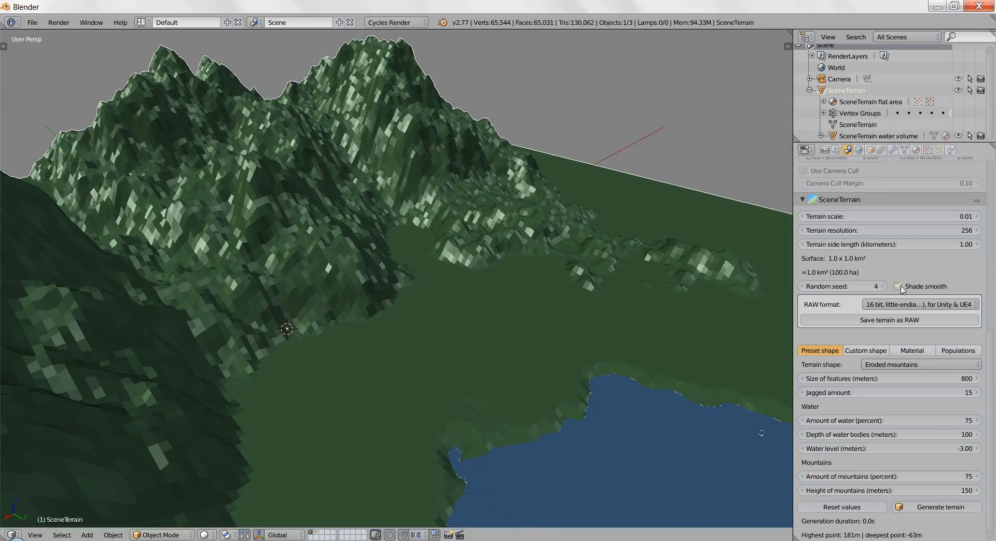
scroll(437, 292, "down", 2)
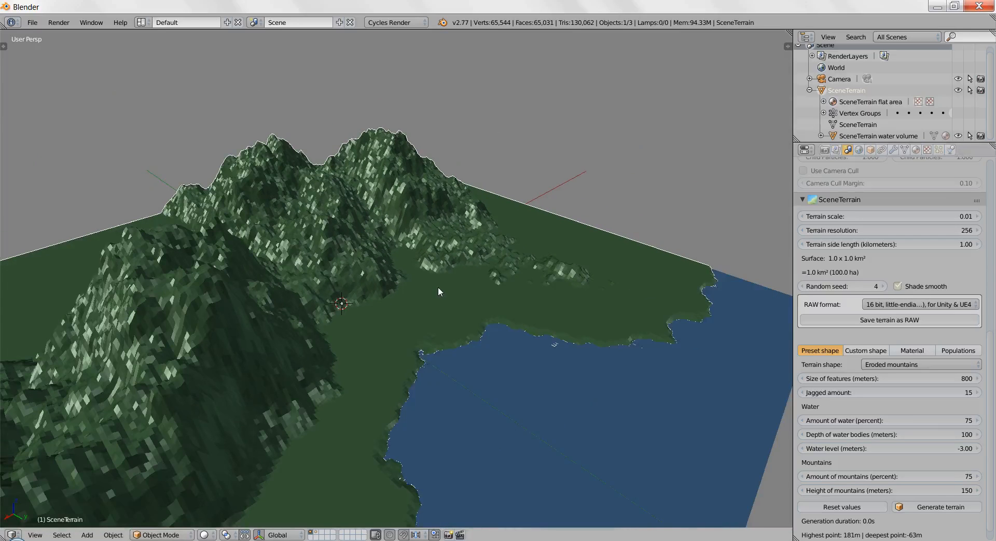
scroll(374, 332, "up", 1)
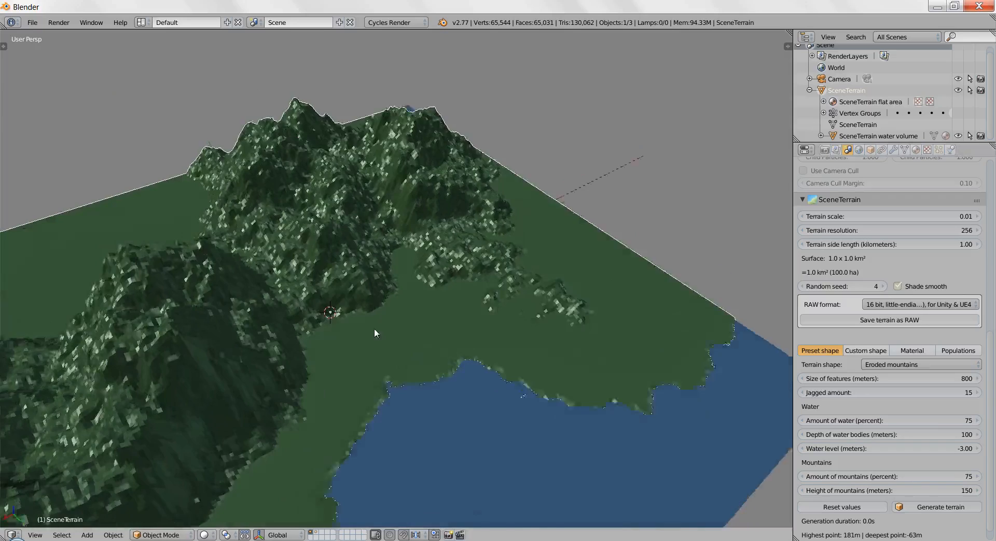
middle_click_drag(374, 332, 294, 236)
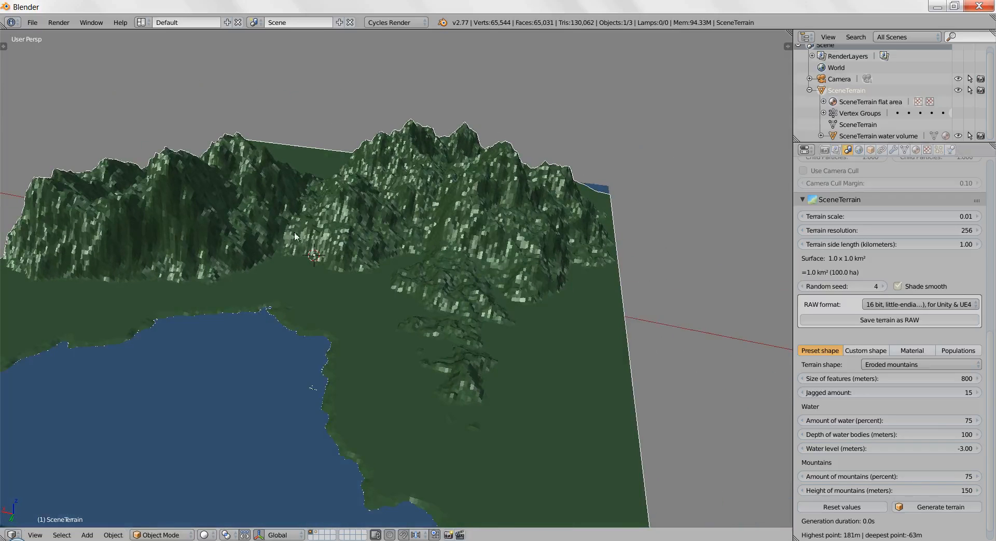
middle_click_drag(490, 235, 471, 285)
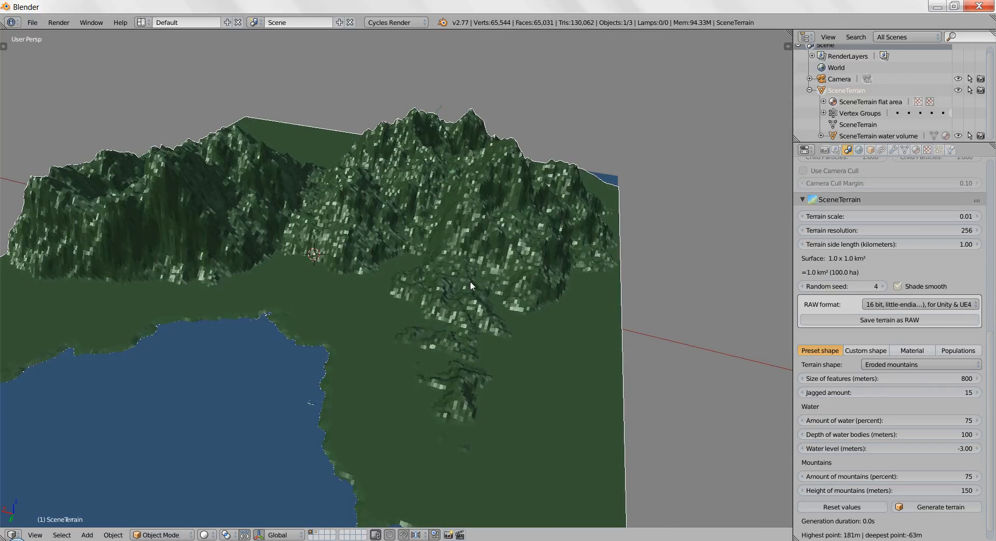
Apply Shade Smooth to the whole terrain mesh in Edit Mode, return to Object Mode and inspect the mountains close up.
key("Tab")
key("w")
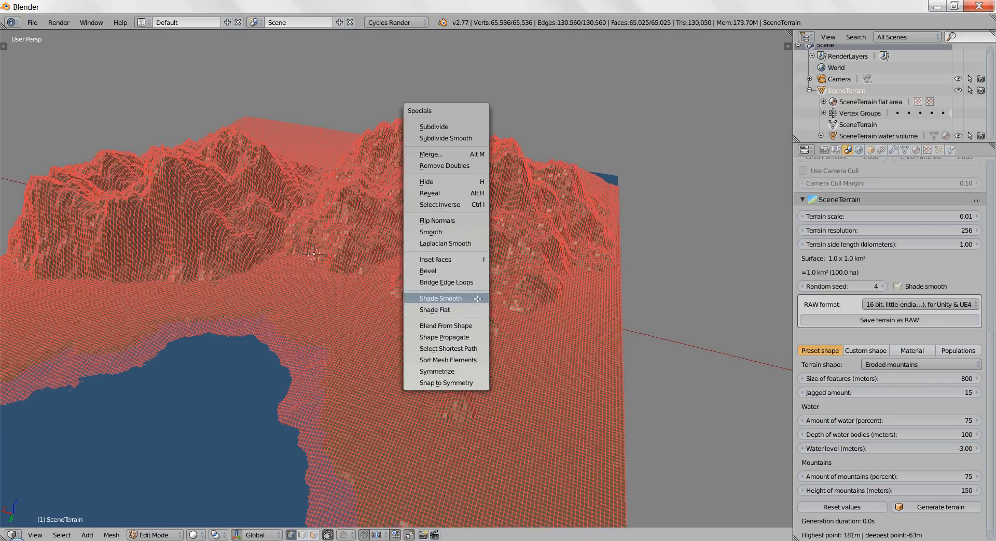
left_click(466, 298)
key("Tab")
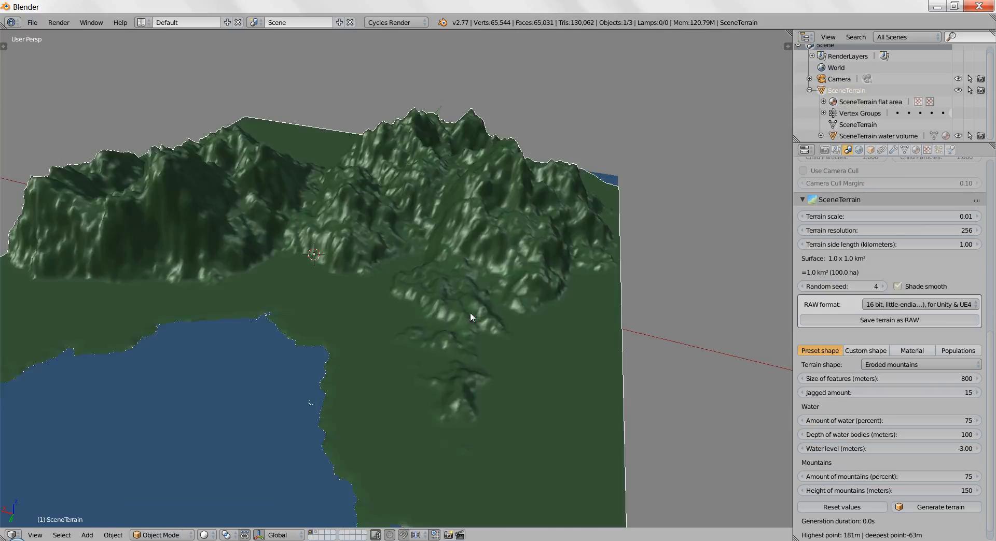
middle_click_drag(346, 284, 384, 276)
scroll(461, 275, "up", 3)
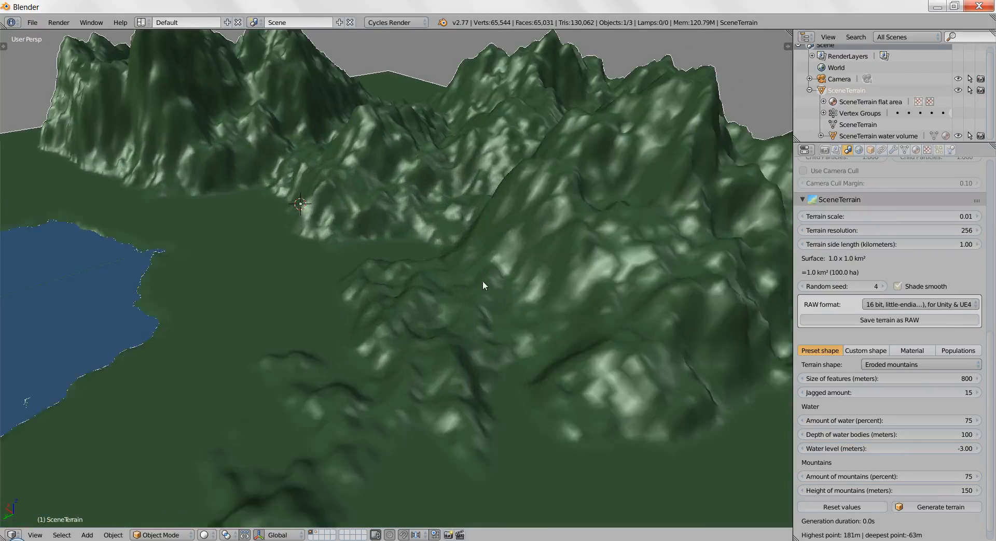
Set the terrain resolution to 2000 without regenerating the terrain.
scroll(403, 359, "up", 3)
middle_click_drag(402, 359, 356, 340, "shift")
scroll(356, 341, "down", 5)
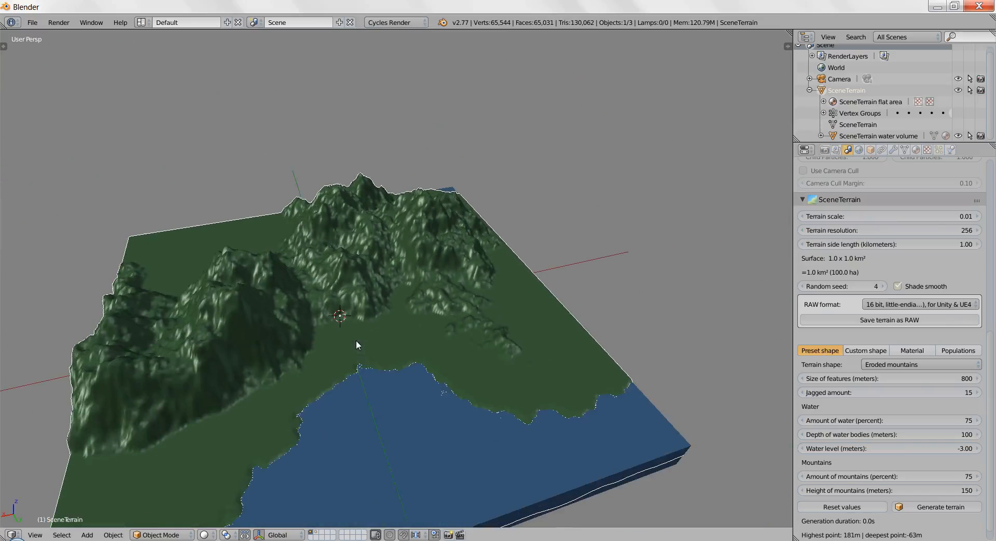
left_click(942, 231)
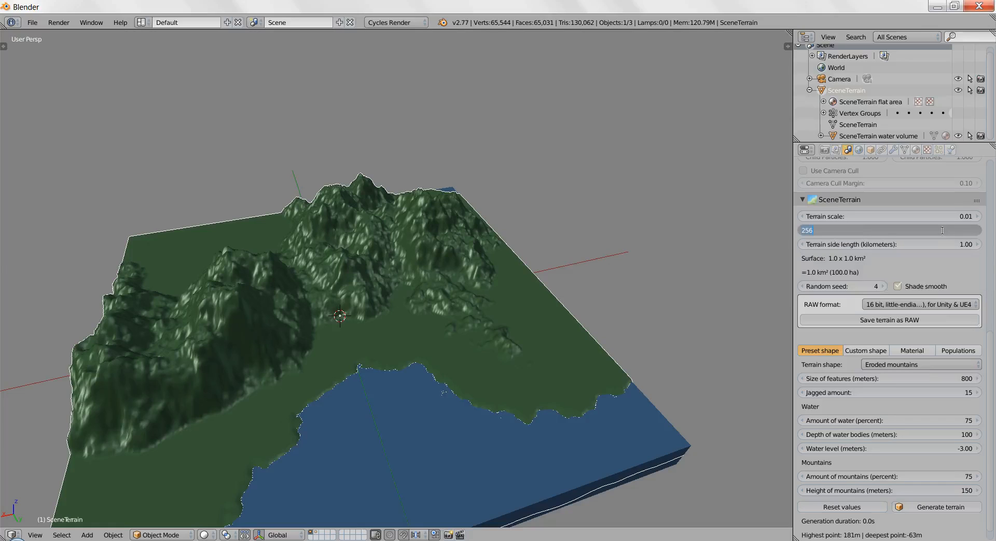
type("2000")
key("Return")
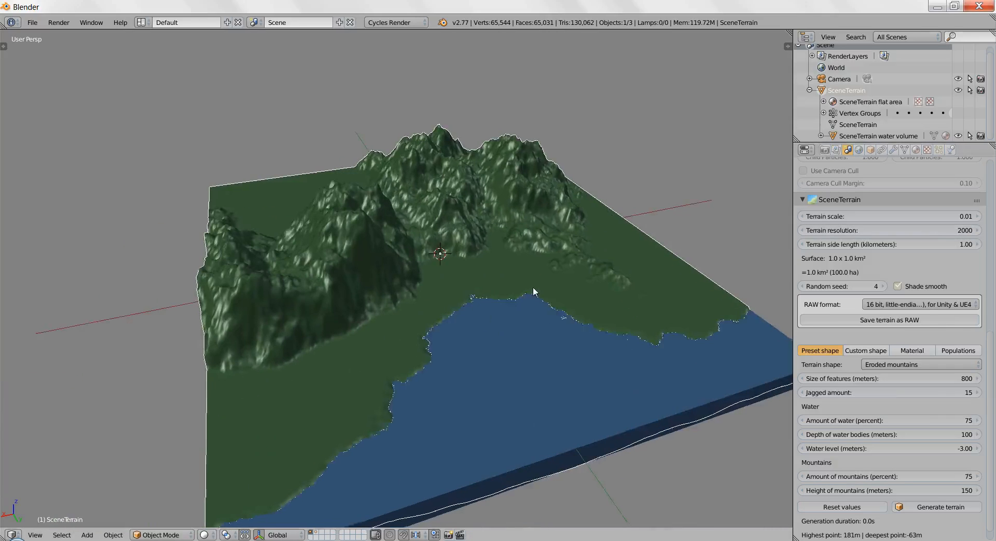
Inspect the mountains near and far, then lower the terrain resolution to 512.
scroll(508, 329, "up", 6)
mouse_move(603, 335)
middle_mouse_down()
mouse_move(484, 405)
mouse_move(659, 396)
mouse_move(610, 375)
mouse_move(601, 347)
middle_mouse_up()
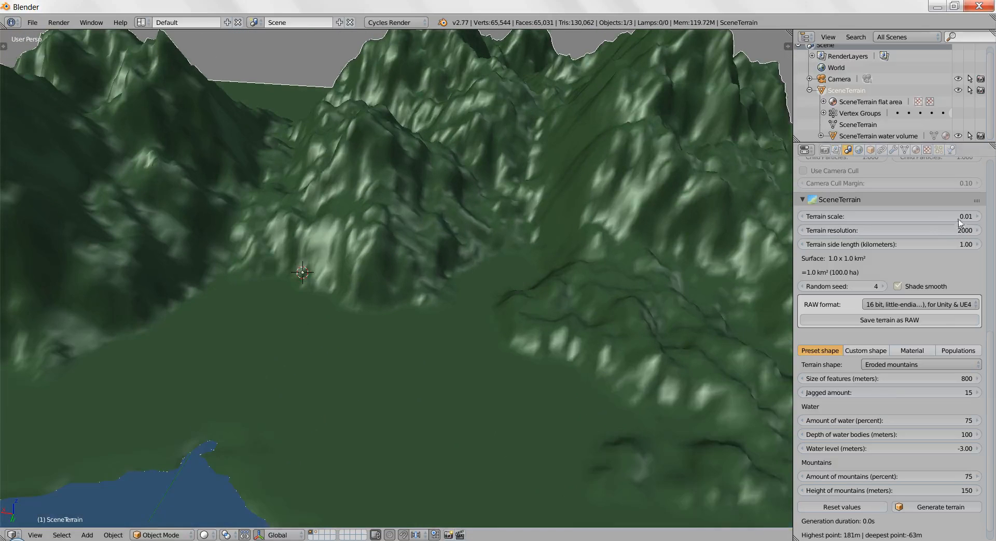
scroll(532, 296, "down", 5)
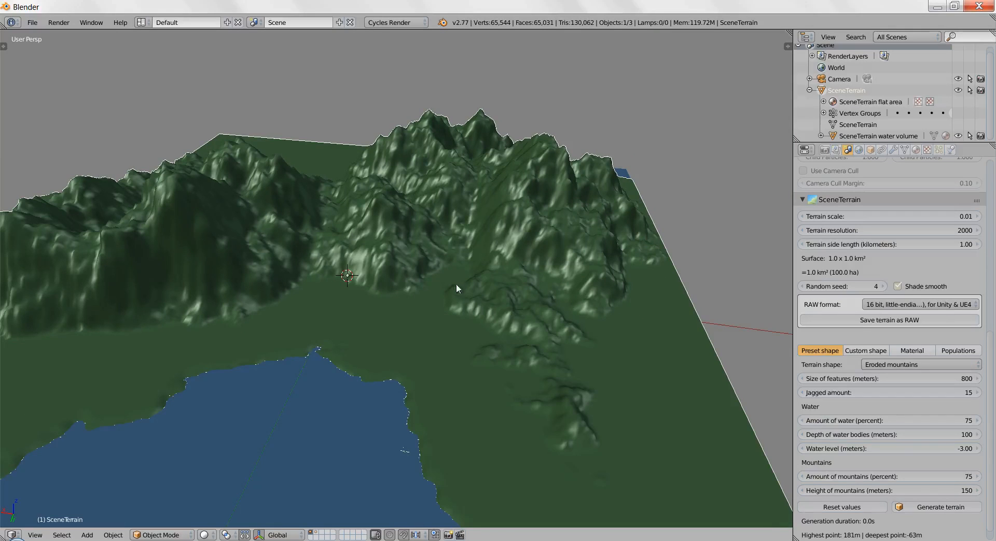
middle_click_drag(459, 309, 469, 360)
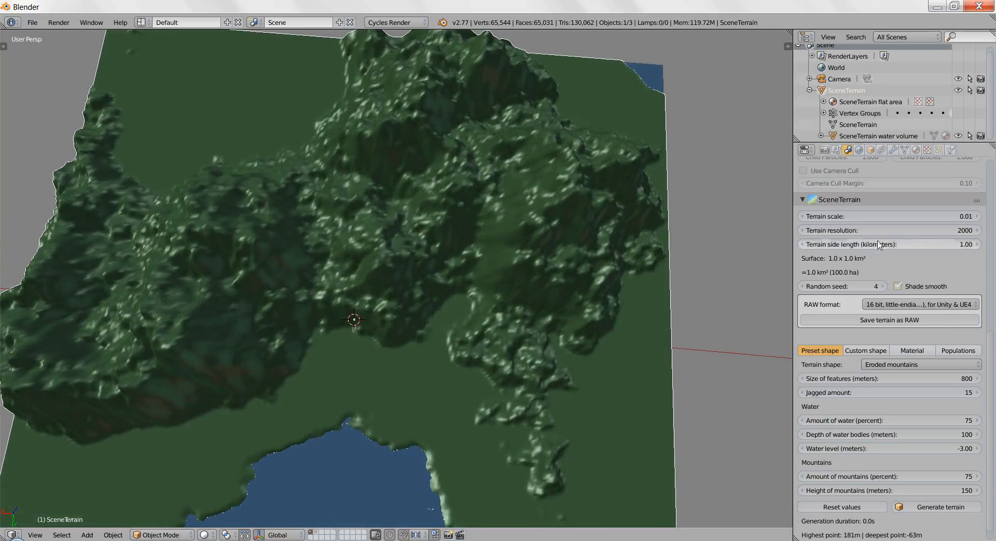
double_click(933, 230)
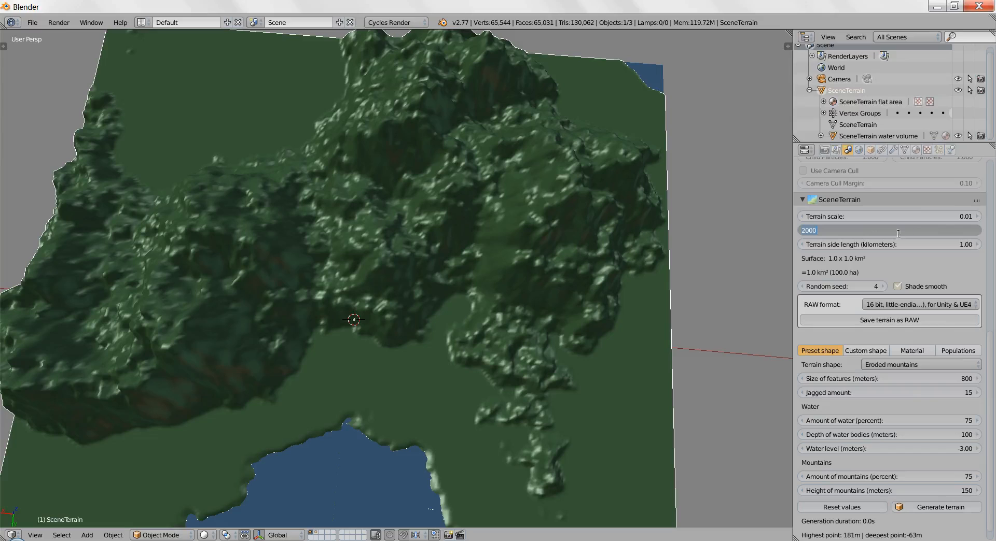
key("Return")
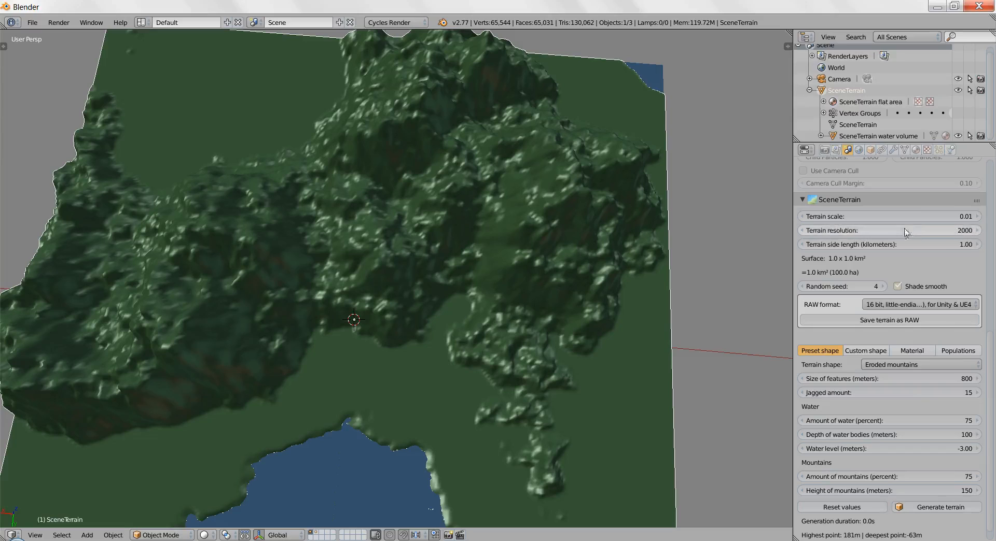
left_click(919, 231)
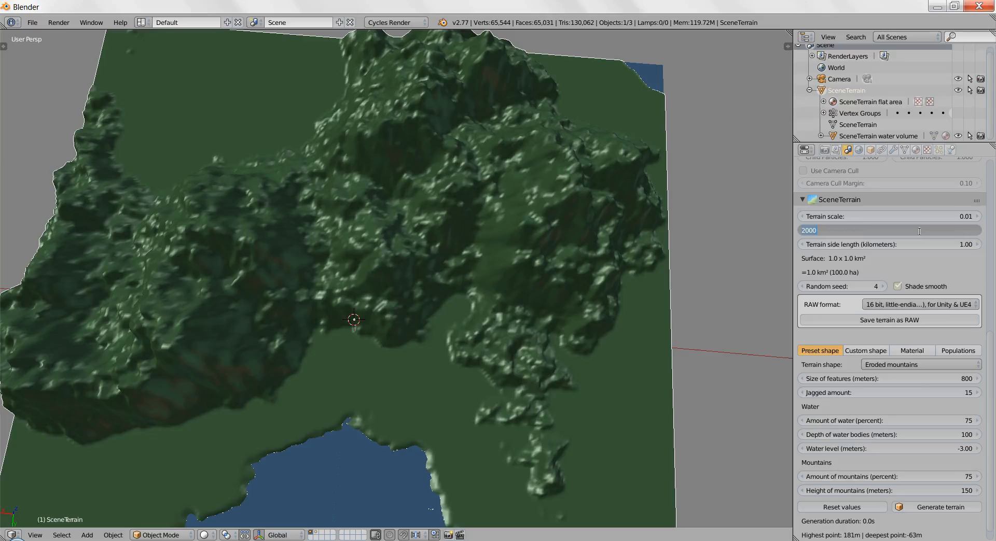
type("2")
type("5")
key("Return")
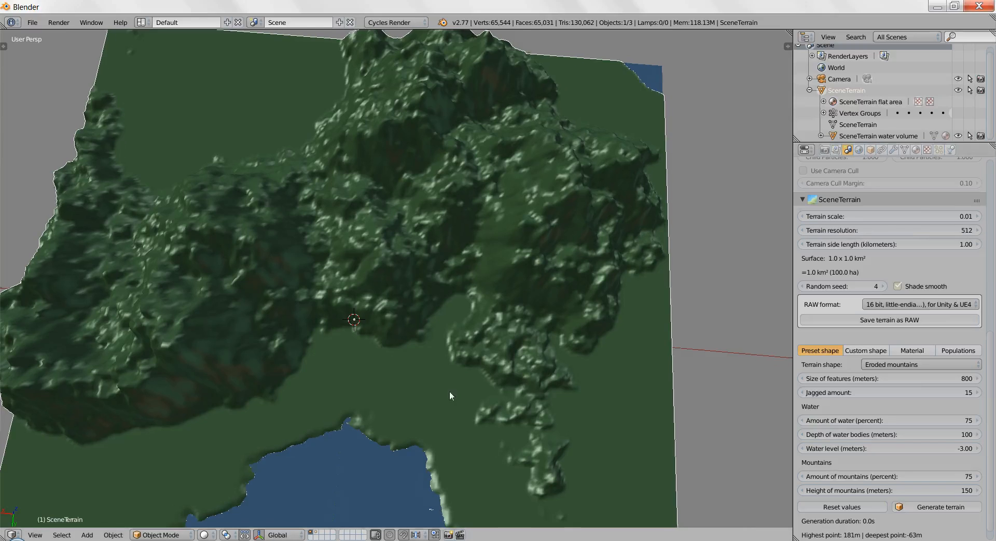
View the mountains and lake from other angles and regenerate the terrain at a resolution of 256.
middle_click_drag(449, 391, 434, 345)
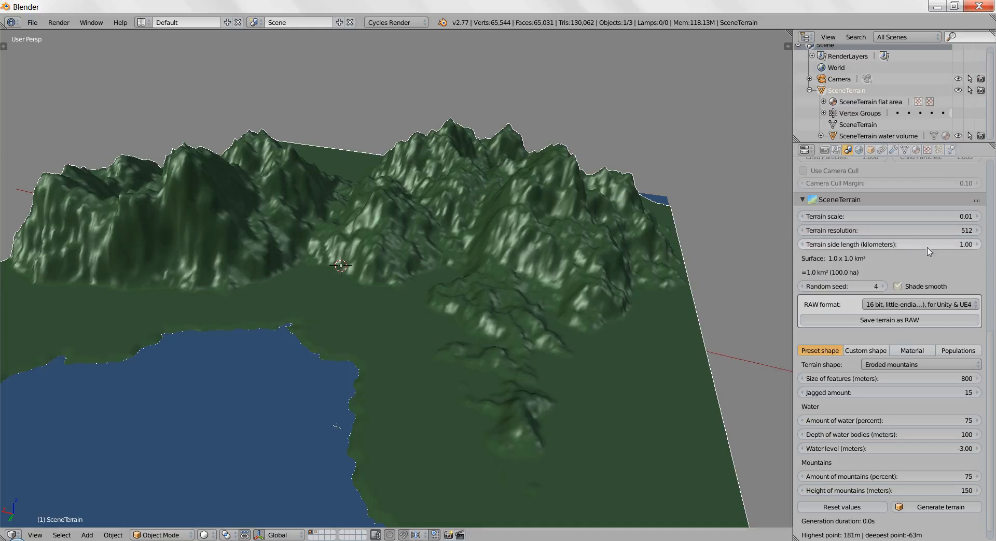
scroll(461, 320, "down", 2)
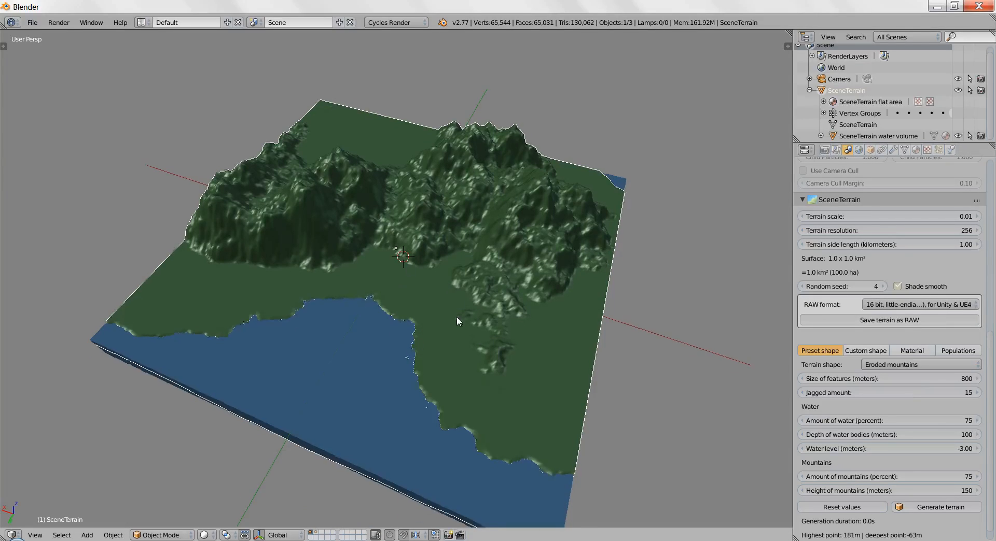
middle_click_drag(456, 317, 447, 334, "shift")
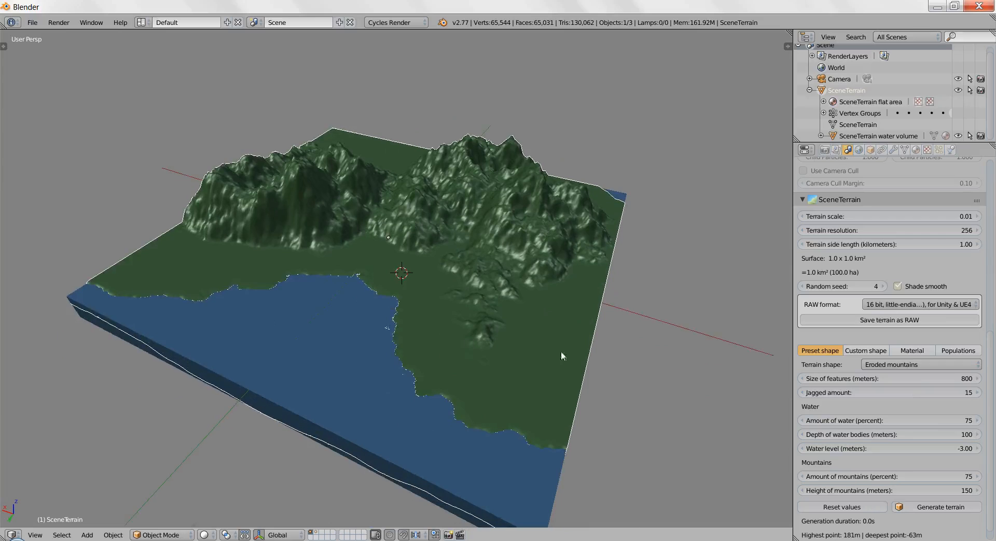
middle_click_drag(598, 305, 561, 348)
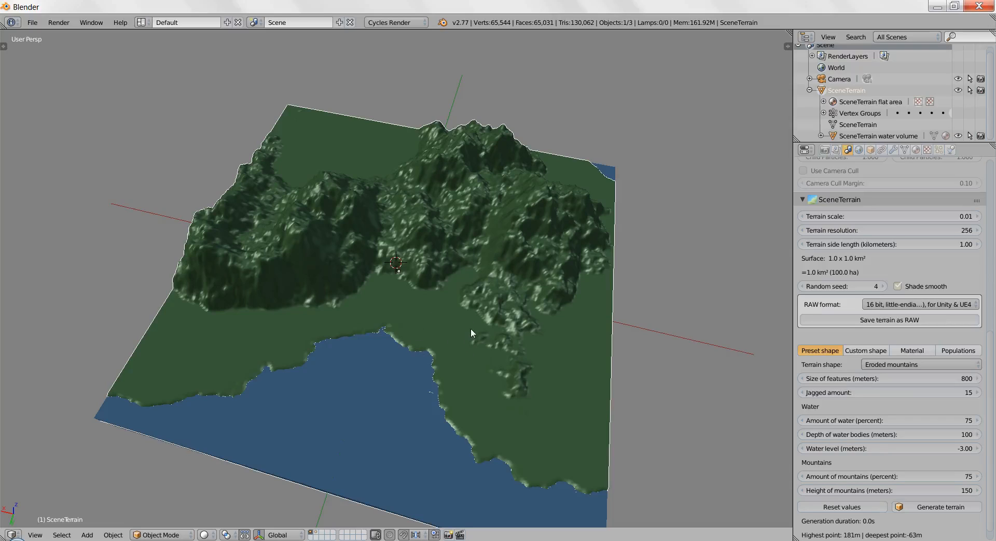
left_click(922, 508)
Raise the terrain resolution to 512.
left_click(944, 231)
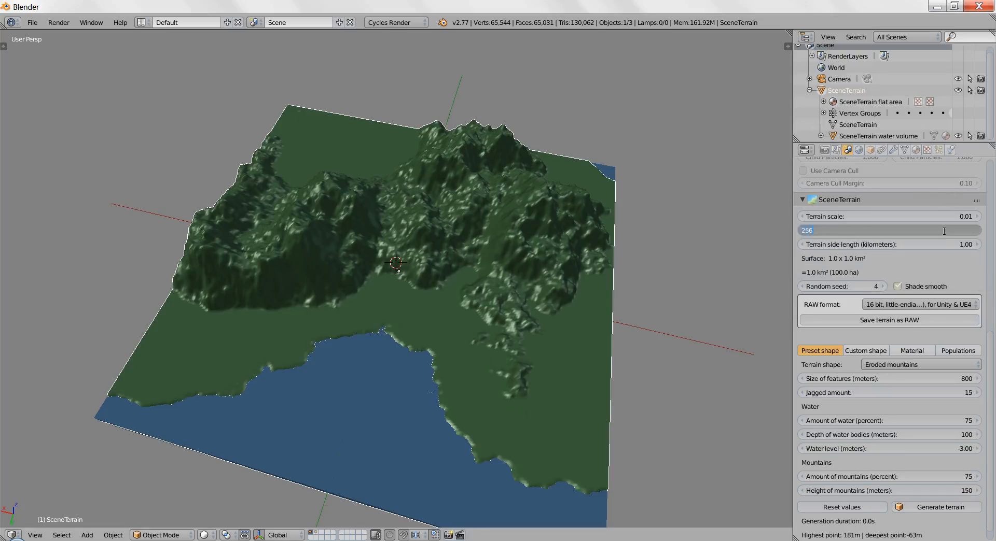
type("512")
key("Return")
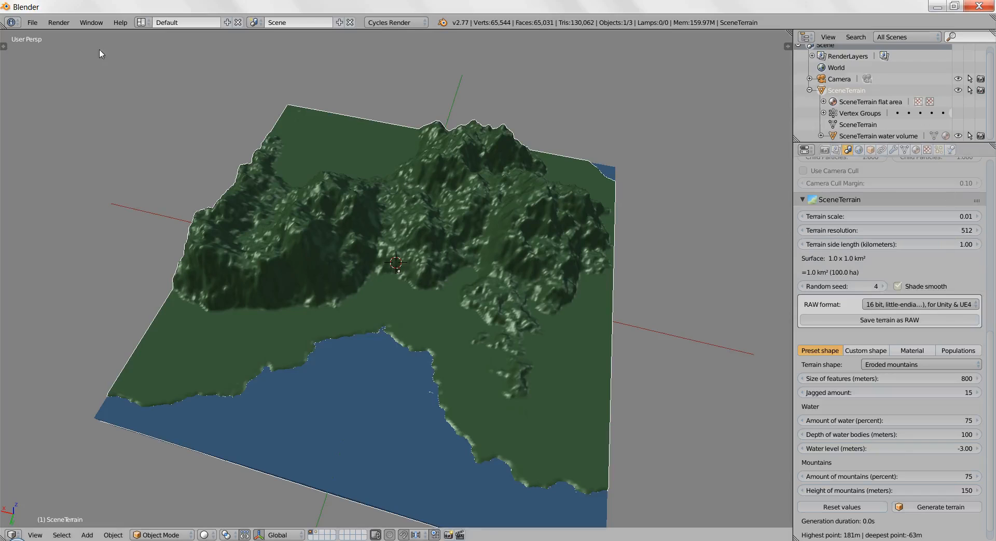
Open the system console, check SceneTerrain's generation progress log and return to the main Blender window.
left_click(91, 23)
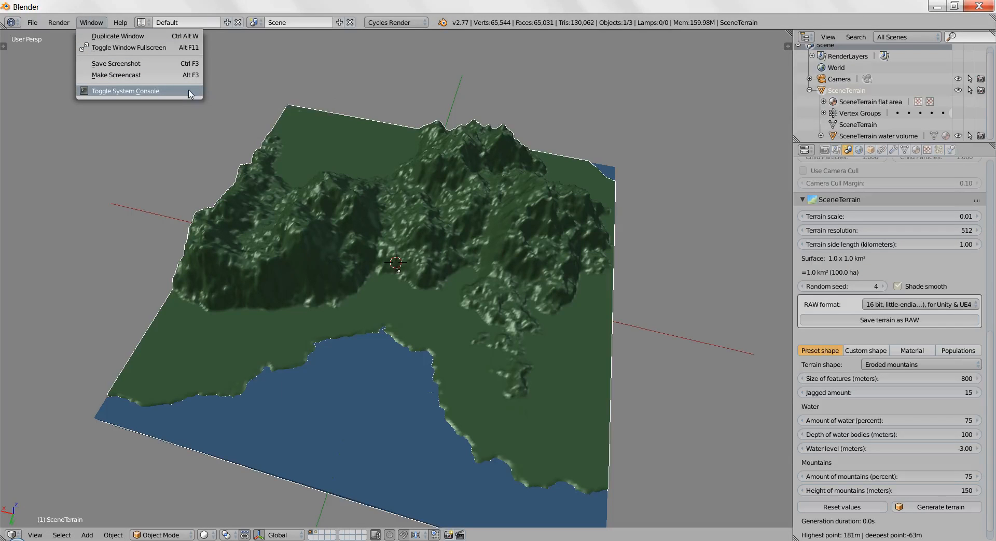
left_click(155, 91)
left_click(245, 10)
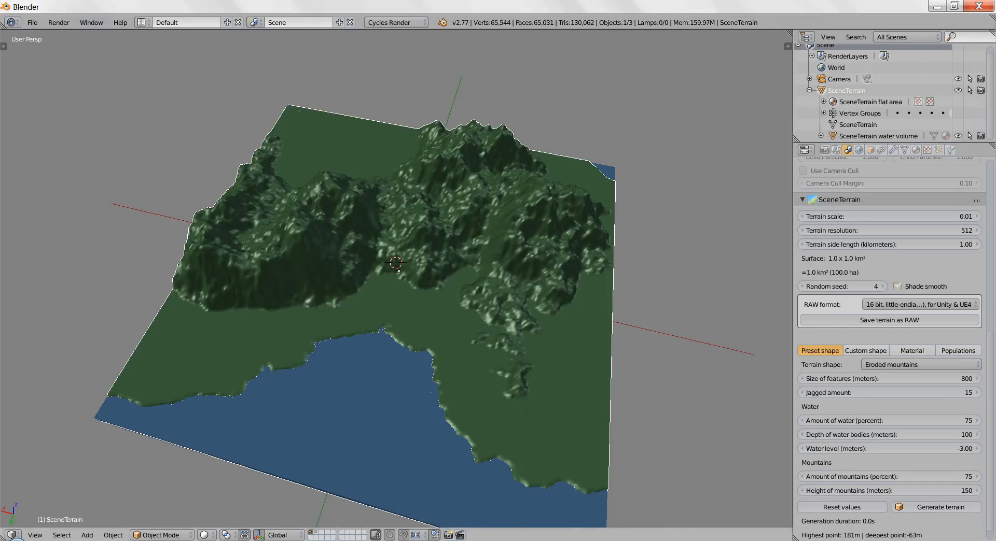
mouse_move(539, 540)
left_click(601, 482)
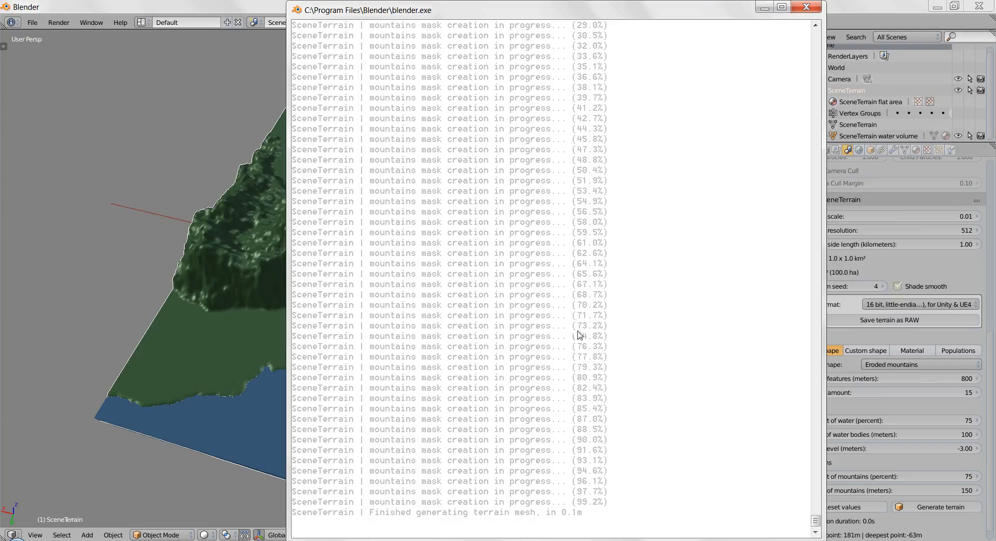
left_click(233, 10)
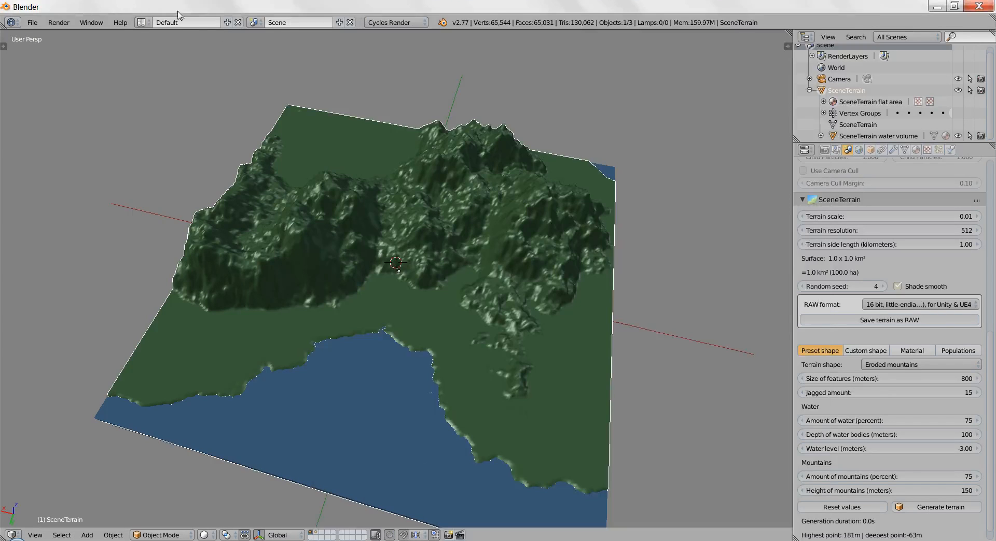
Bring the system console up again to review the terrain generation messages, then go back to the 3D scene.
left_click(92, 22)
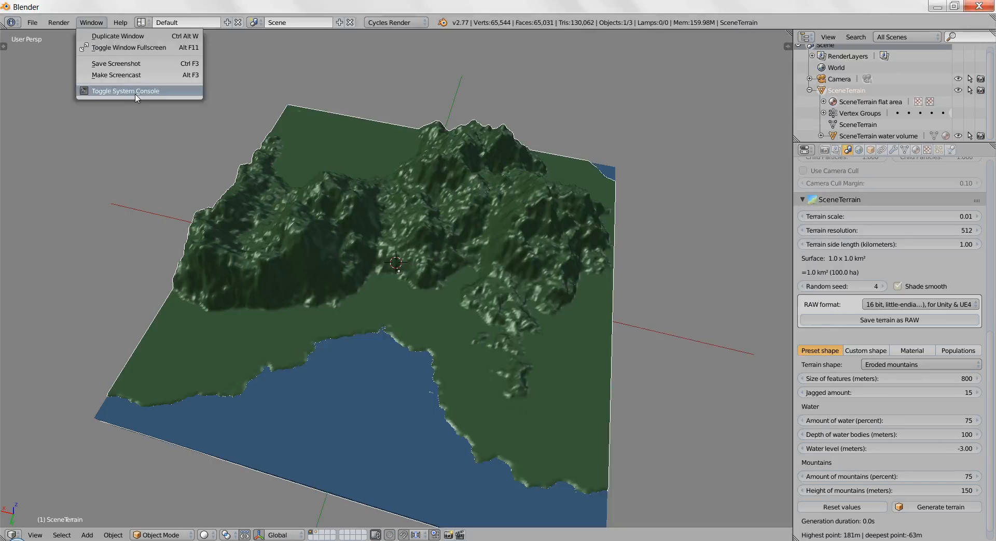
left_click(130, 91)
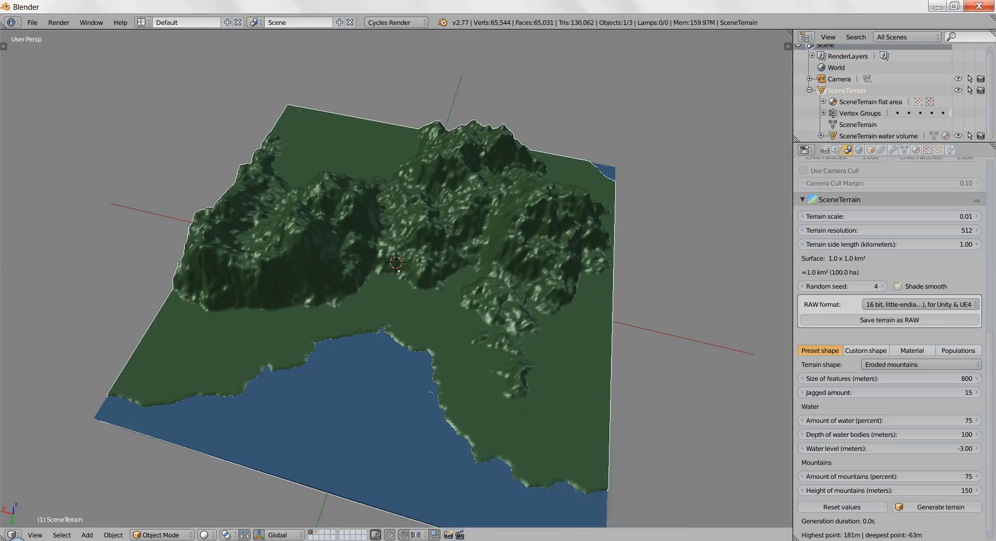
key("alt+Tab")
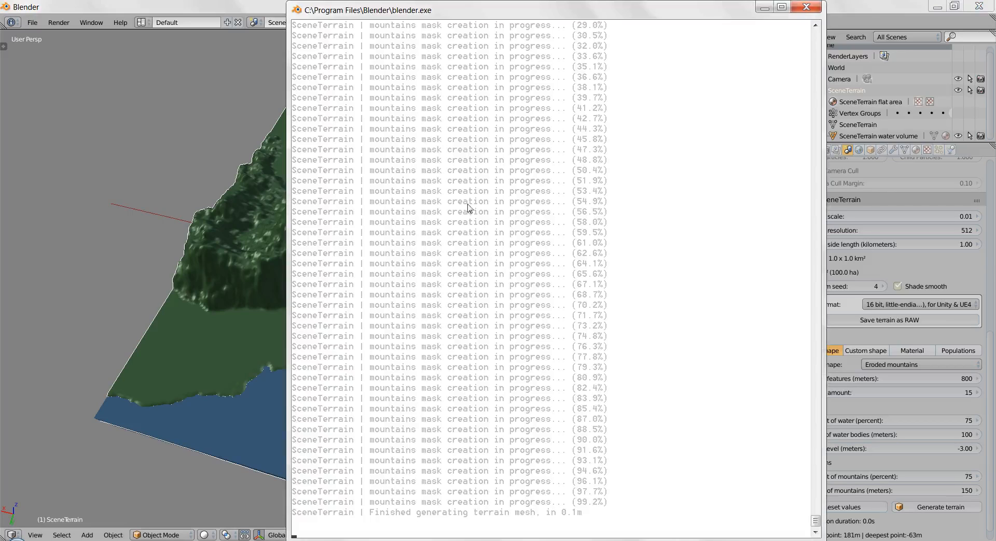
left_click(245, 6)
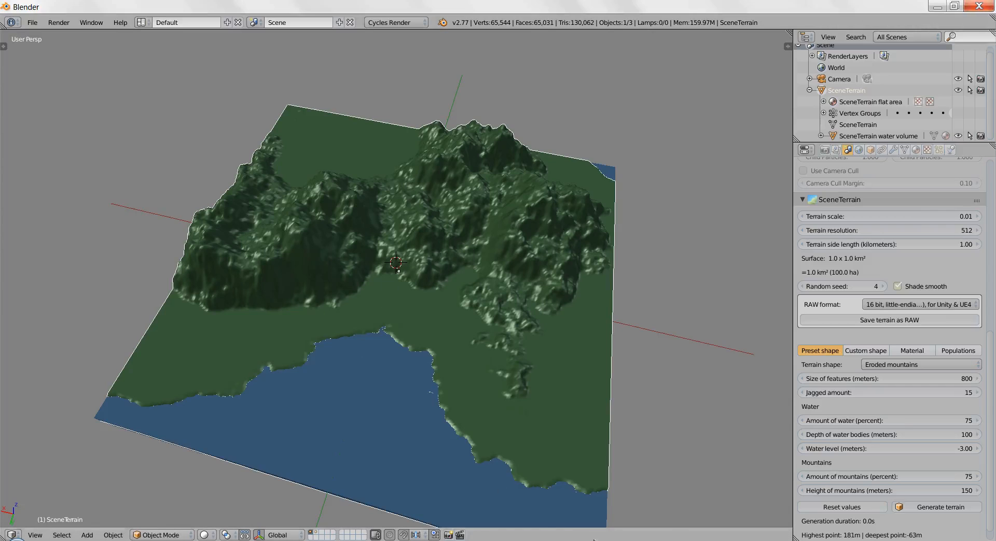
mouse_move(539, 540)
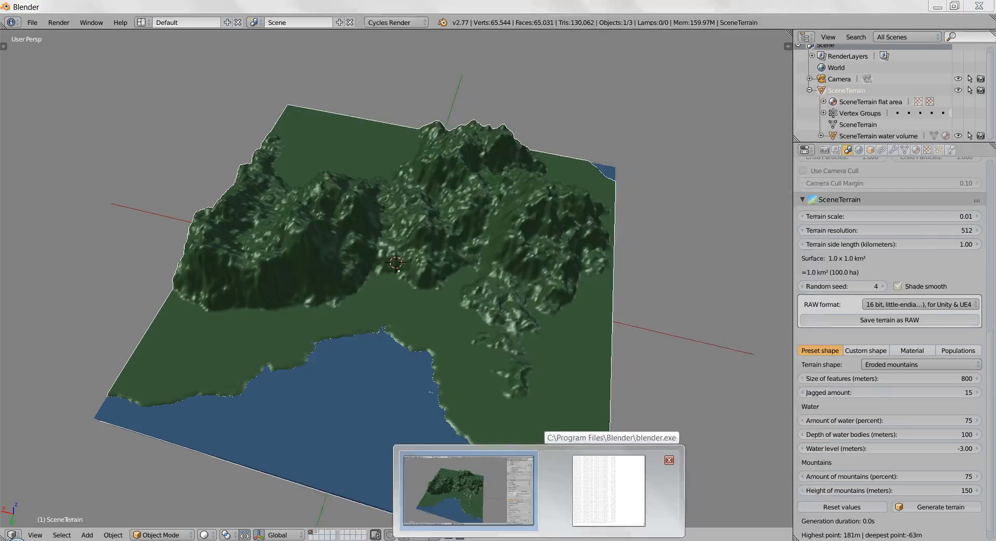
left_click(556, 489)
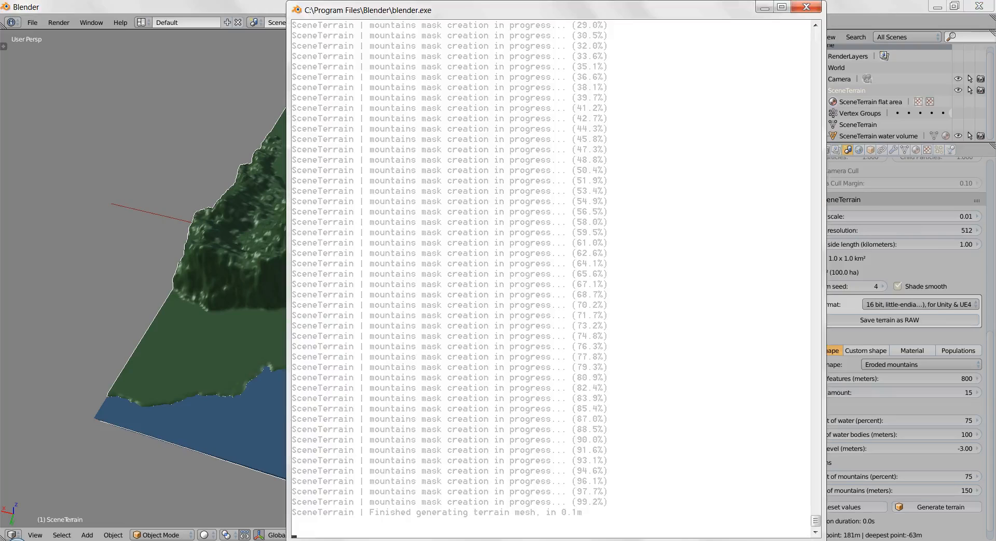
key("alt+Tab")
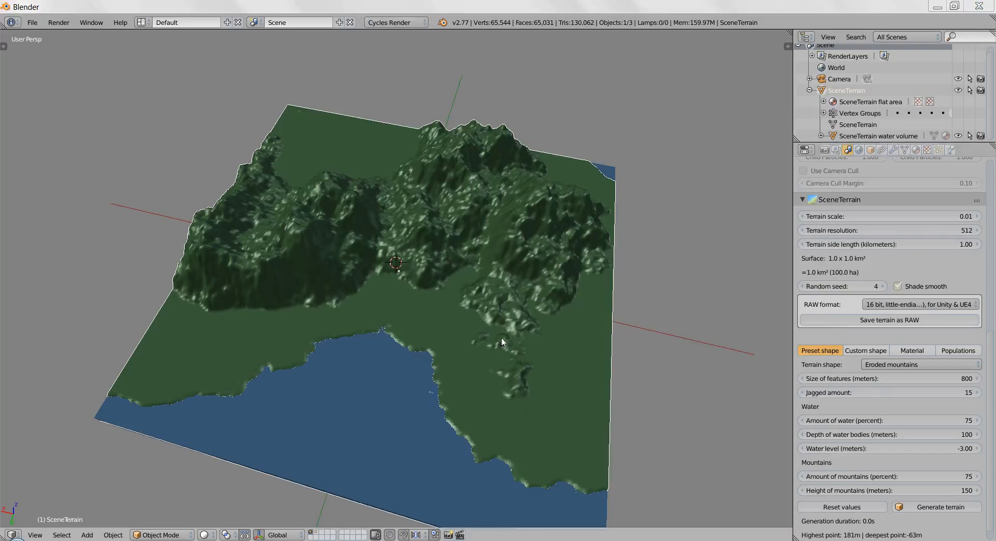
Bring the whole terrain into view and set the terrain resolution to 256.
middle_click_drag(397, 365, 336, 378)
scroll(258, 373, "down", 4)
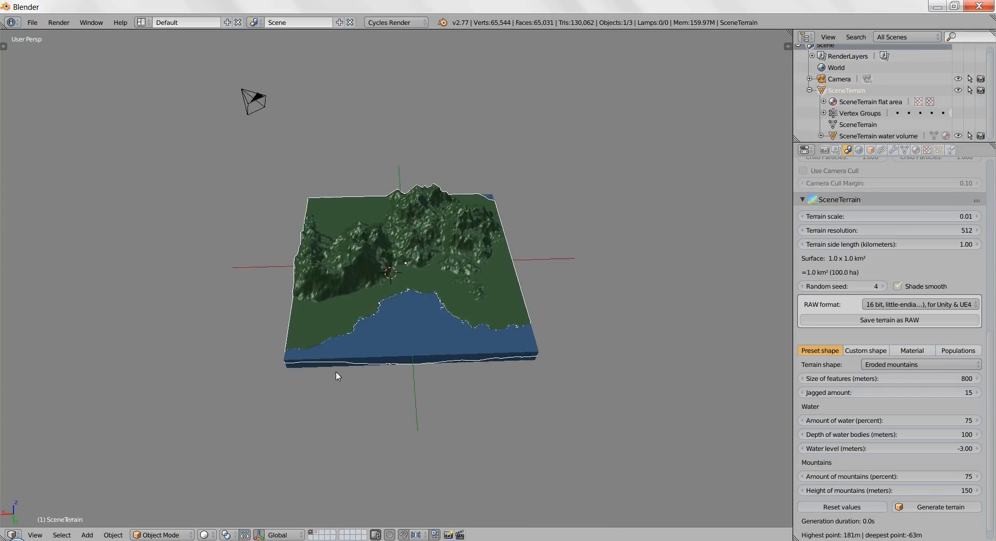
left_click(949, 230)
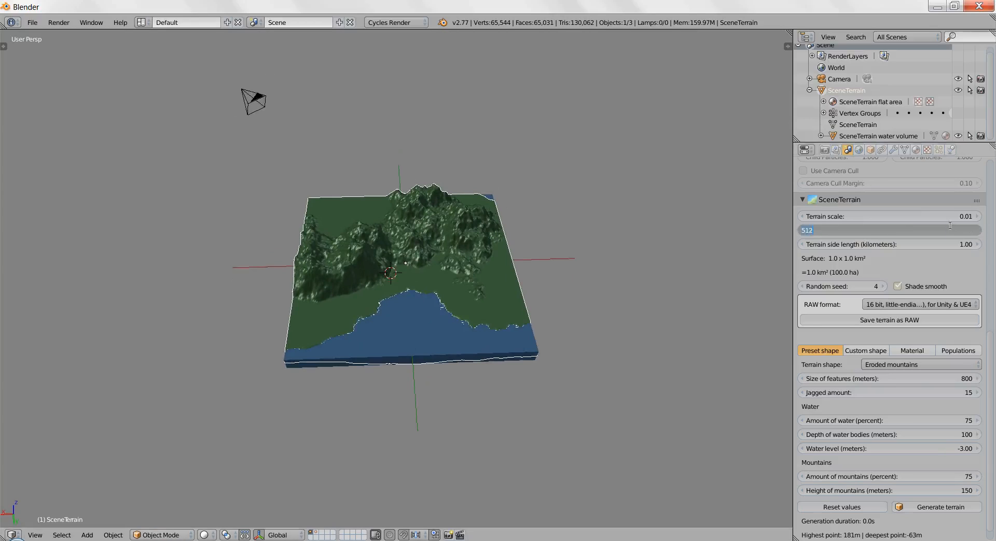
type("256")
key("Return")
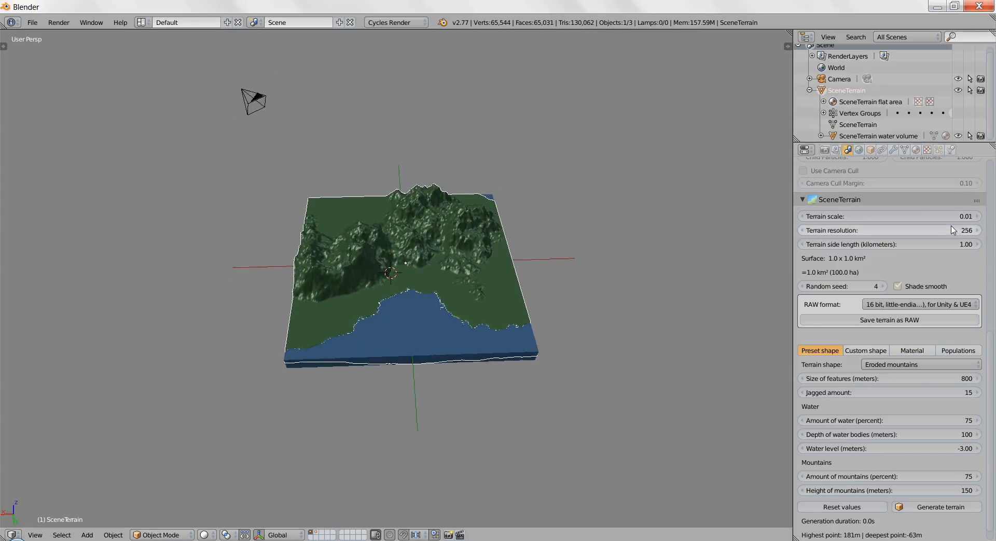
Reduce the terrain resolution to 128 and regenerate the terrain with the same random seed.
left_click(952, 230)
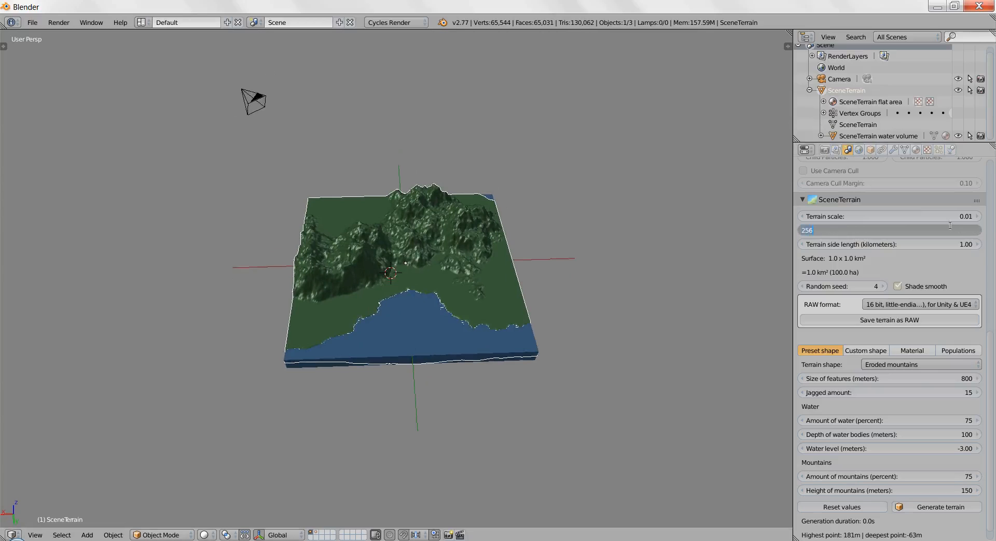
type("128")
key("Return")
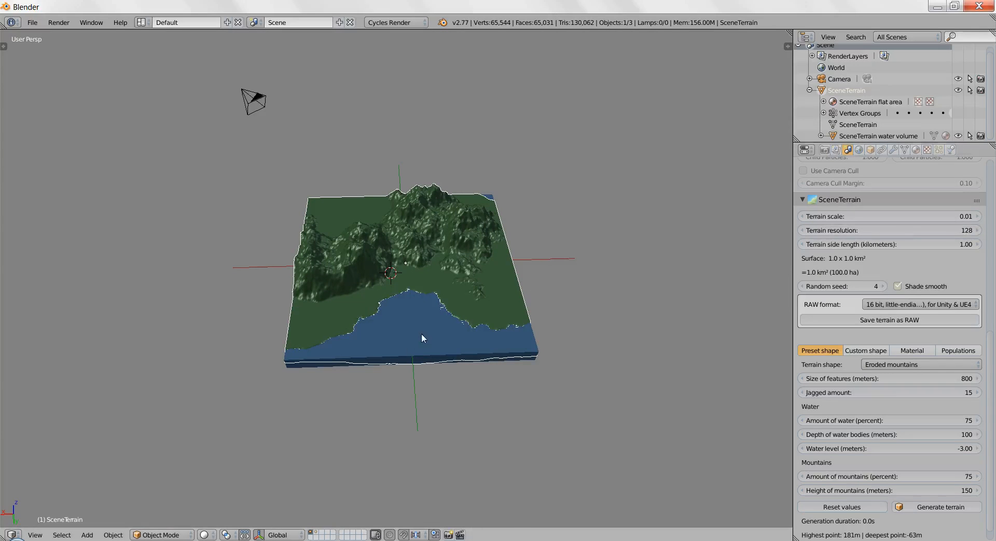
scroll(466, 343, "up", 5)
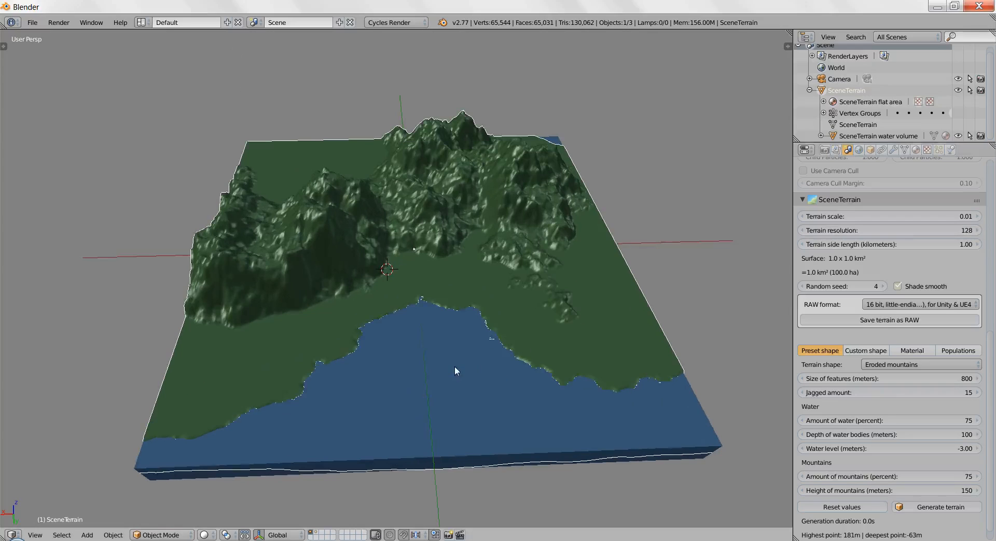
middle_click_drag(454, 366, 457, 382)
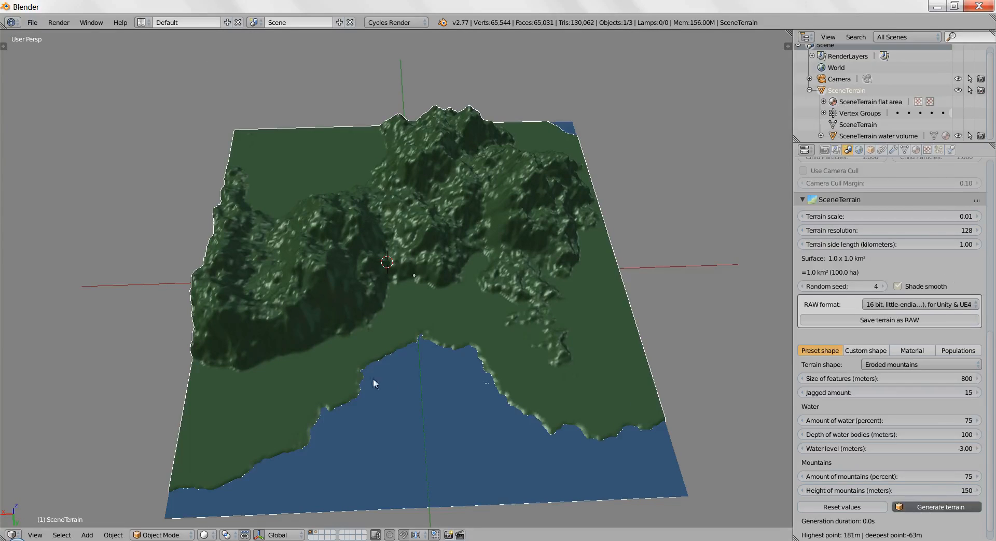
scroll(253, 444, "down", 1)
scroll(269, 446, "down", 1)
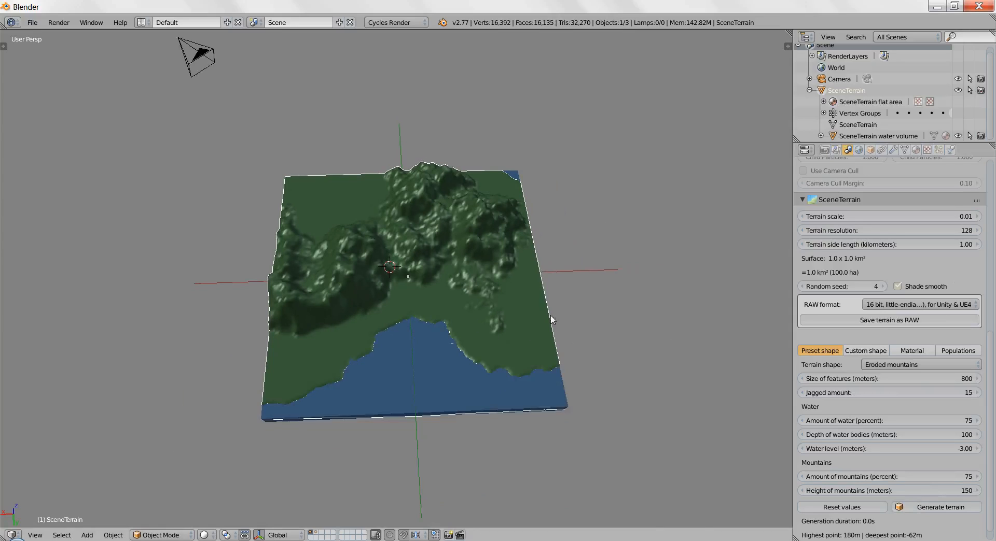
scroll(213, 326, "down", 1)
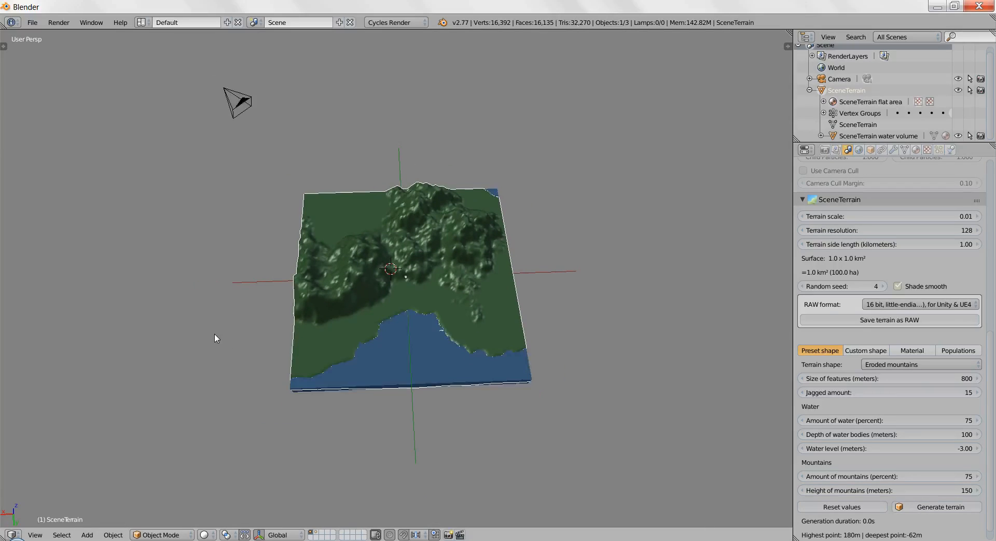
key("s")
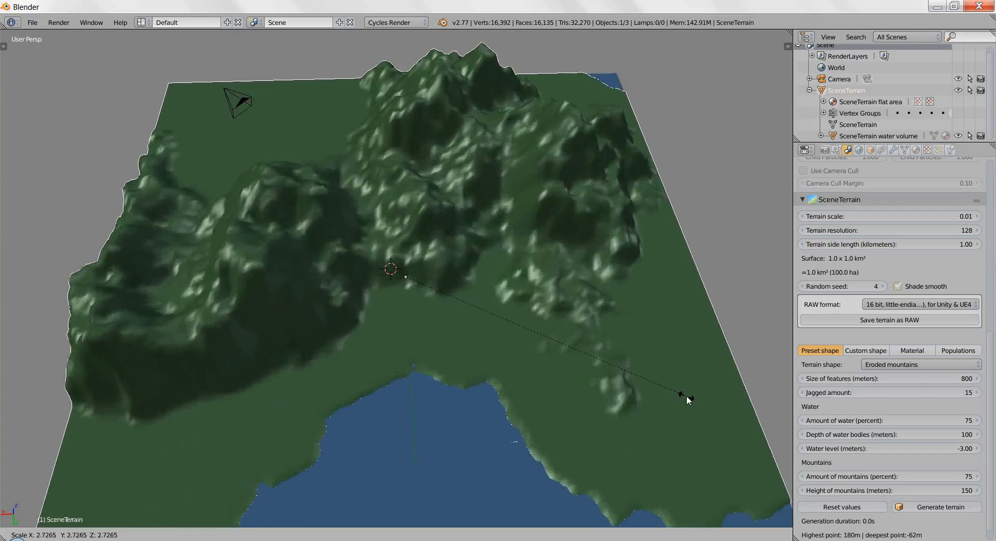
key("Escape")
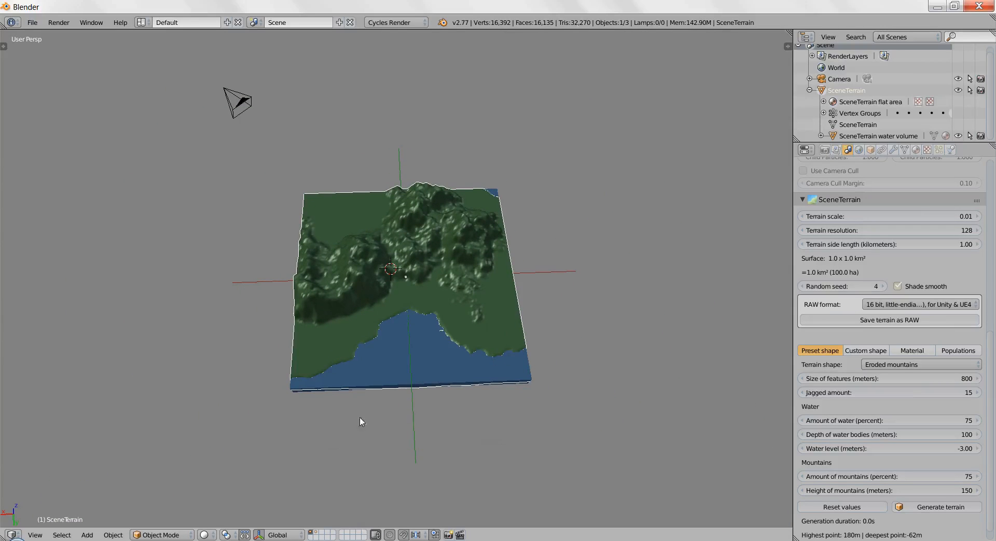
Set the terrain side length to 2 kilometers and regenerate the terrain while viewing it in an orthographic top view.
middle_click_drag(303, 419, 442, 454)
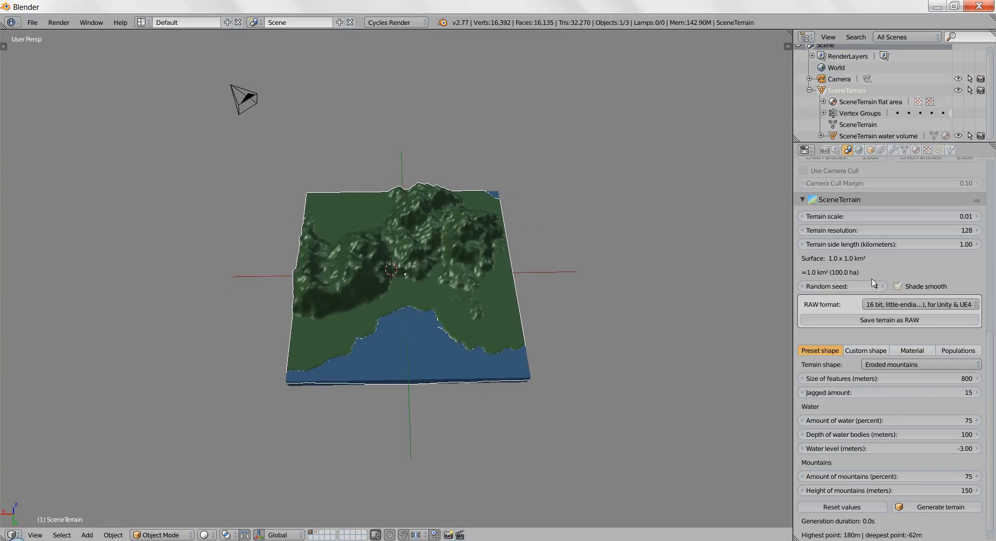
left_click(938, 244)
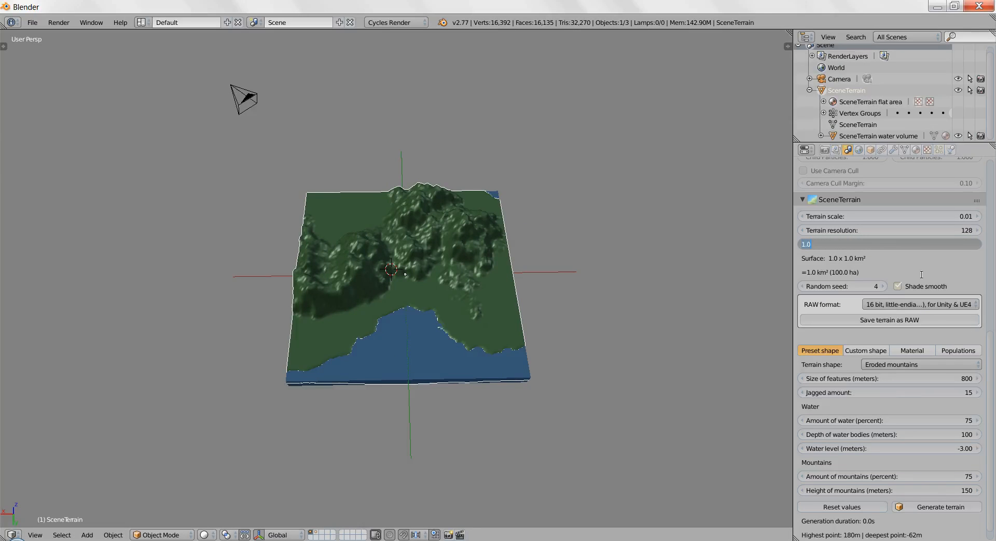
type("2")
key("Return")
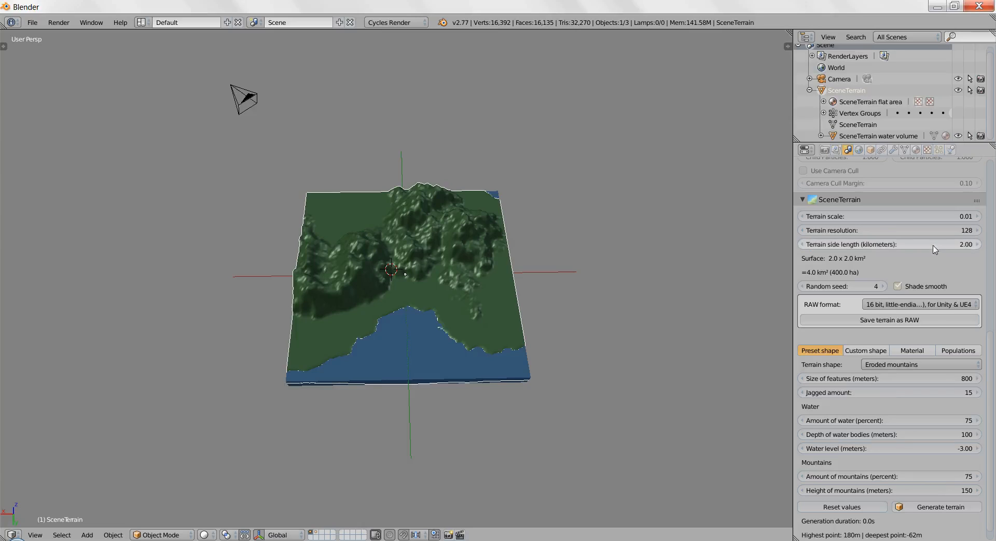
middle_click_drag(382, 470, 381, 440)
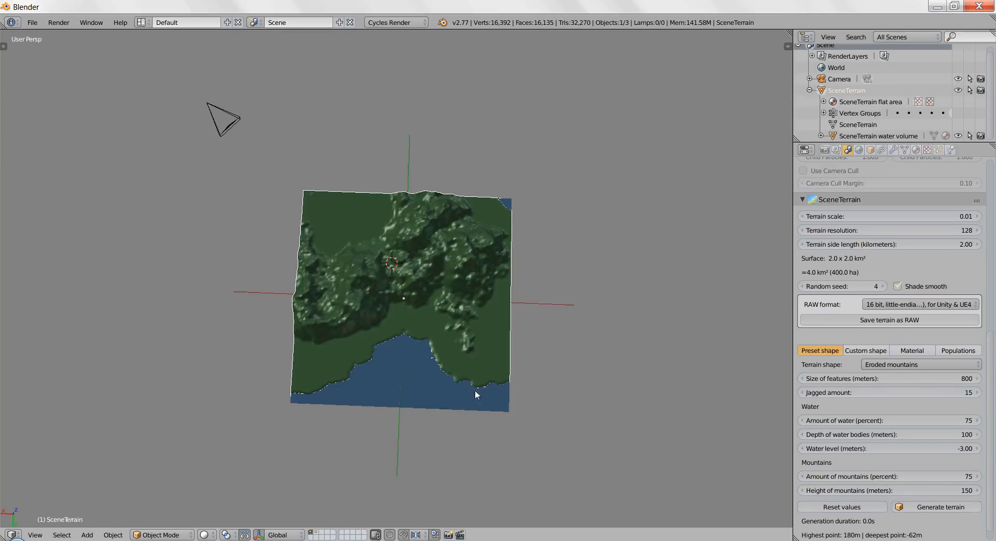
scroll(475, 395, "down", 1)
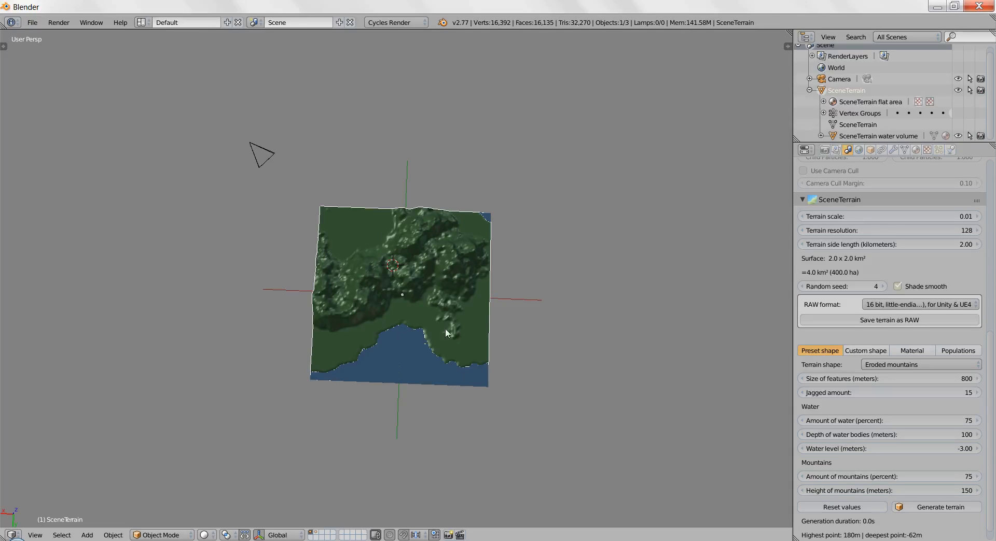
key("KP_7")
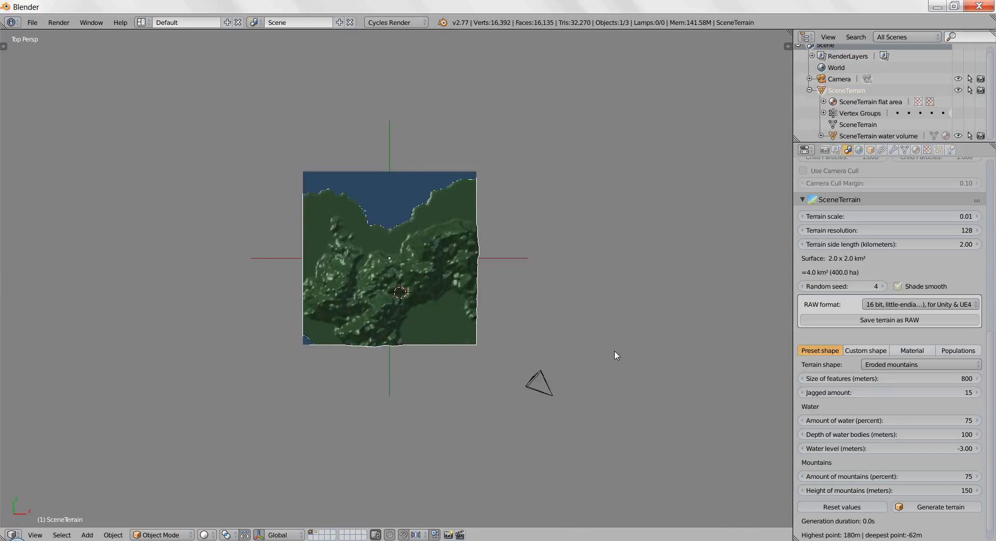
middle_click_drag(530, 406, 450, 94, "shift")
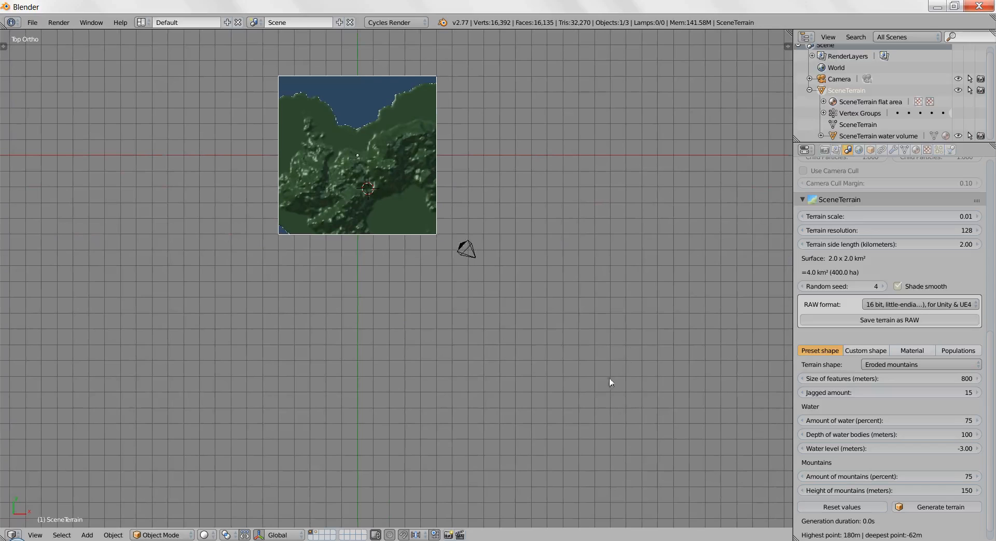
middle_click_drag(428, 230, 436, 293, "shift")
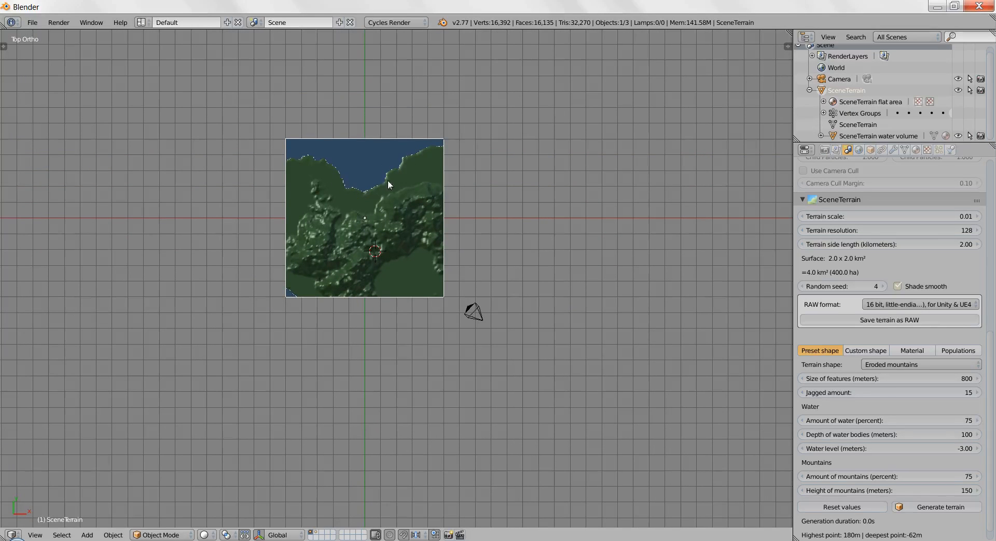
left_click(655, 140)
left_click(949, 507)
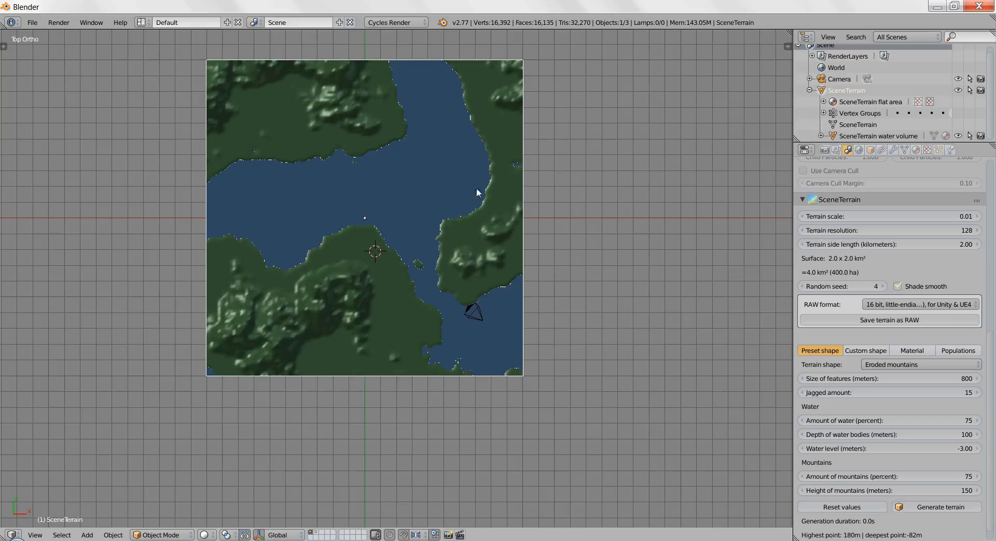
Return to a perspective view and examine the mountains, shorelines and water of the 2 km terrain up close.
middle_click_drag(451, 400, 413, 325)
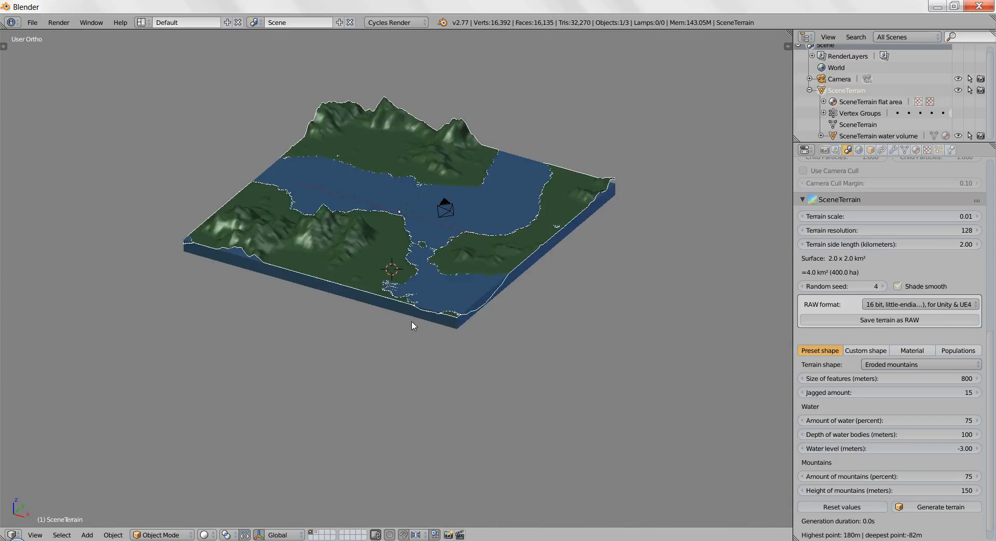
key("KP_5")
scroll(507, 280, "up", 3)
middle_click_drag(507, 280, 394, 311)
scroll(524, 353, "up", 4)
middle_click_drag(374, 372, 335, 358)
middle_click_drag(619, 357, 581, 354)
middle_click_drag(497, 344, 467, 395)
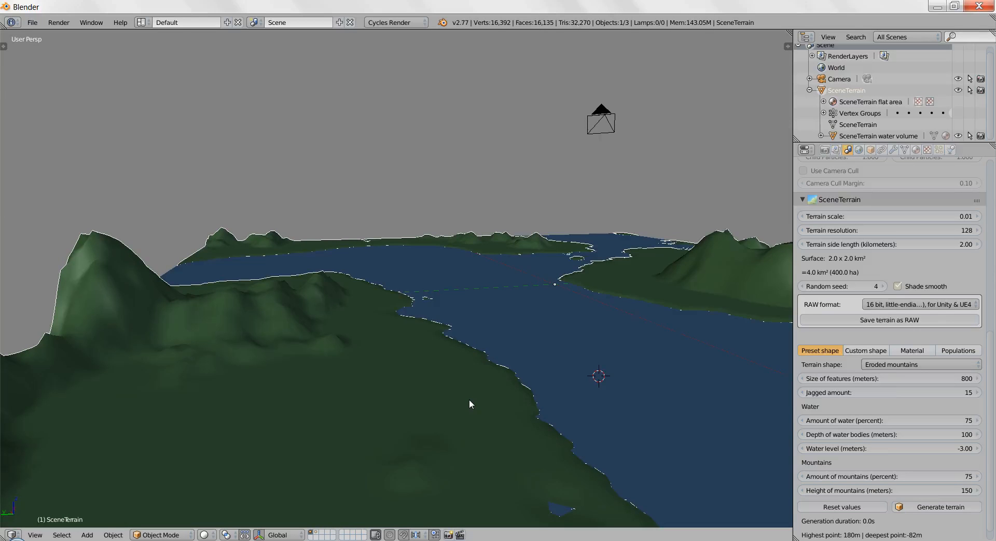
scroll(469, 396, "down", 2)
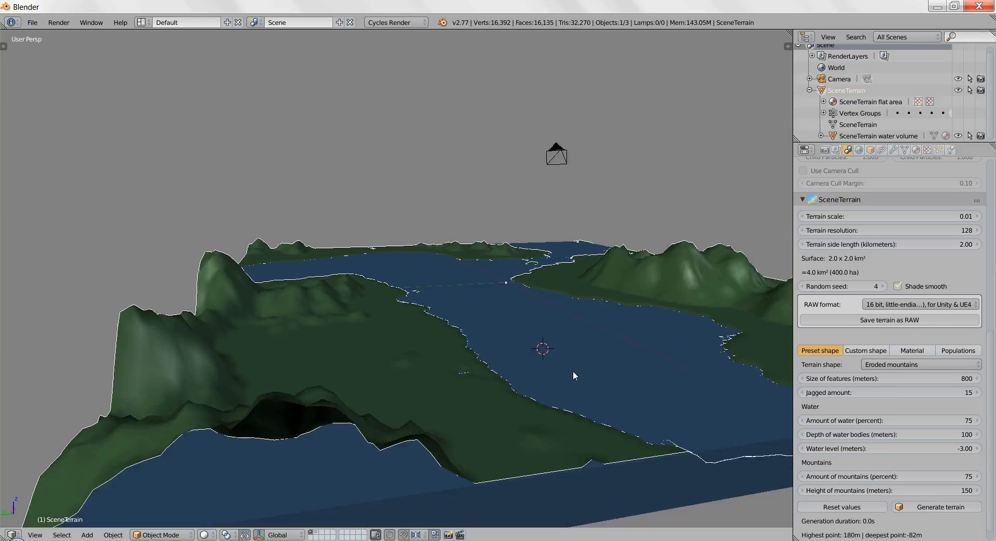
middle_click_drag(573, 374, 489, 371)
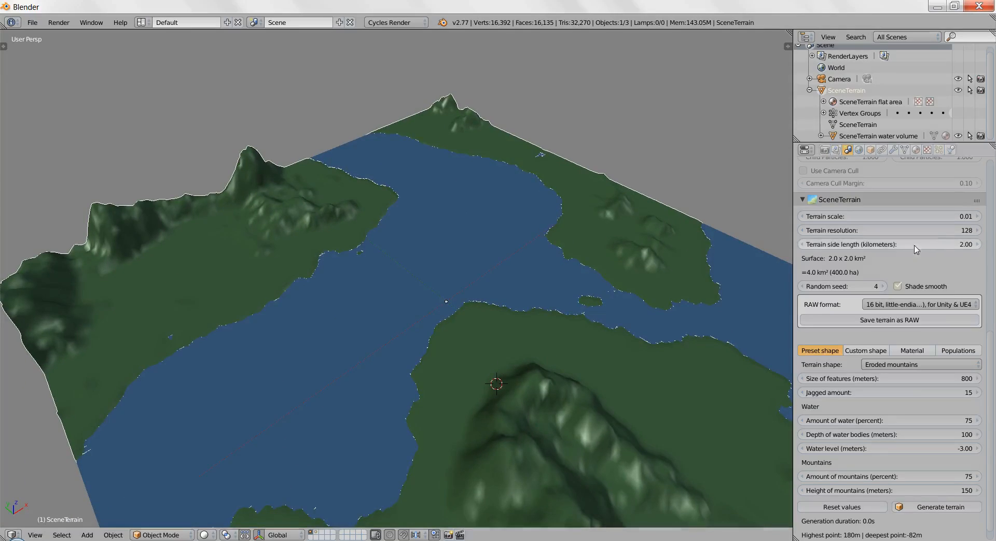
Compare the terrain in wireframe and solid shading from several angles to inspect its mesh density in the mountains.
key("z")
scroll(186, 269, "down", 1)
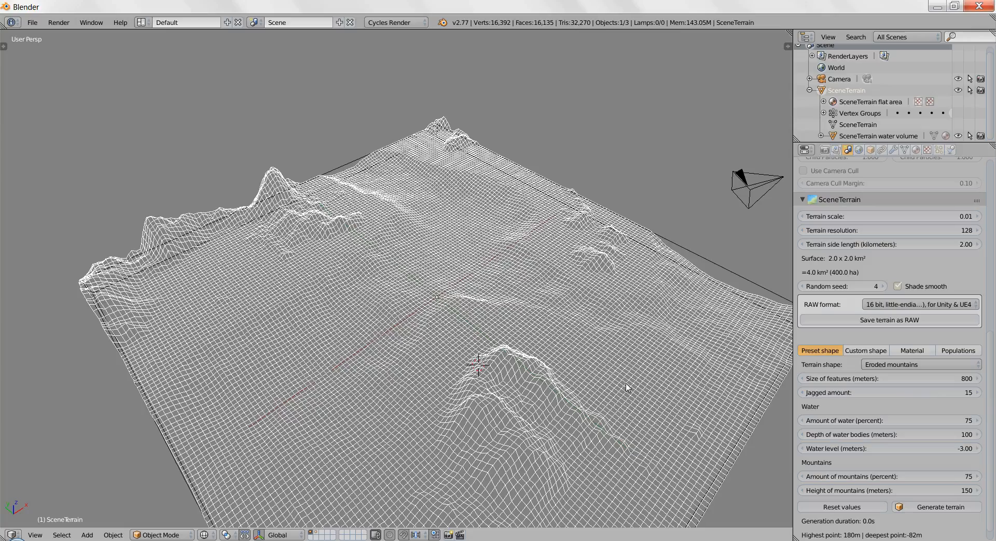
middle_click_drag(614, 415, 512, 382)
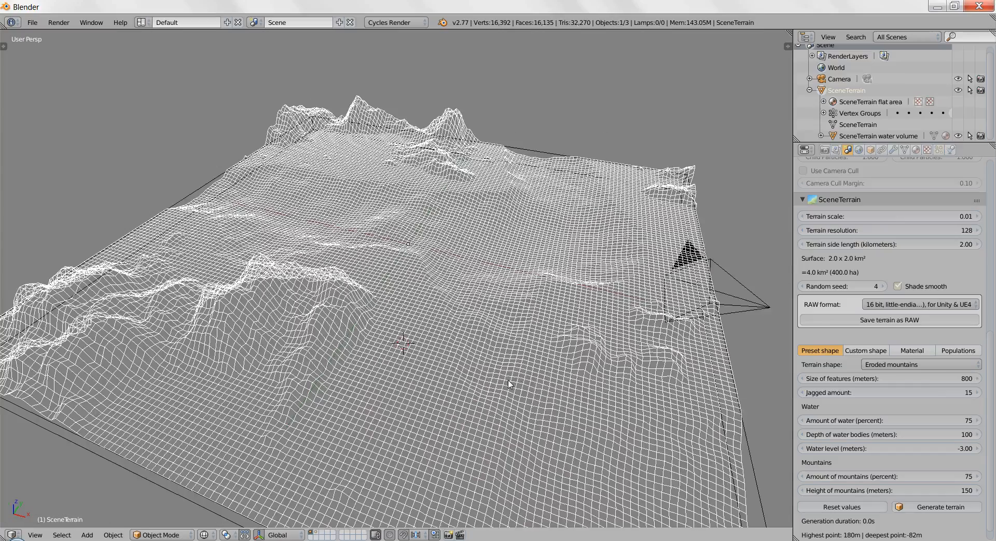
key("z")
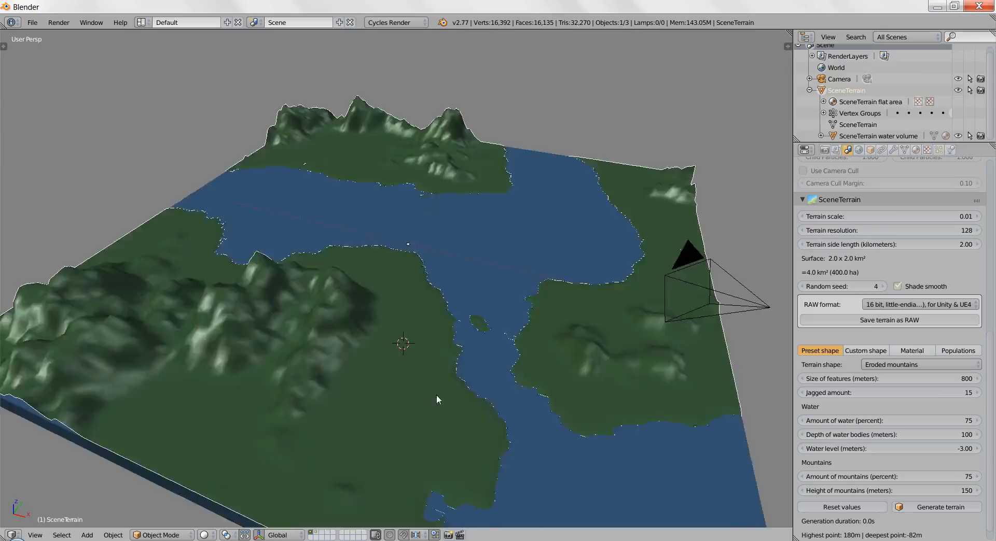
mouse_move(437, 394)
middle_mouse_down()
mouse_move(495, 361)
mouse_move(370, 396)
mouse_move(357, 482)
mouse_move(331, 314)
middle_mouse_up()
key("z")
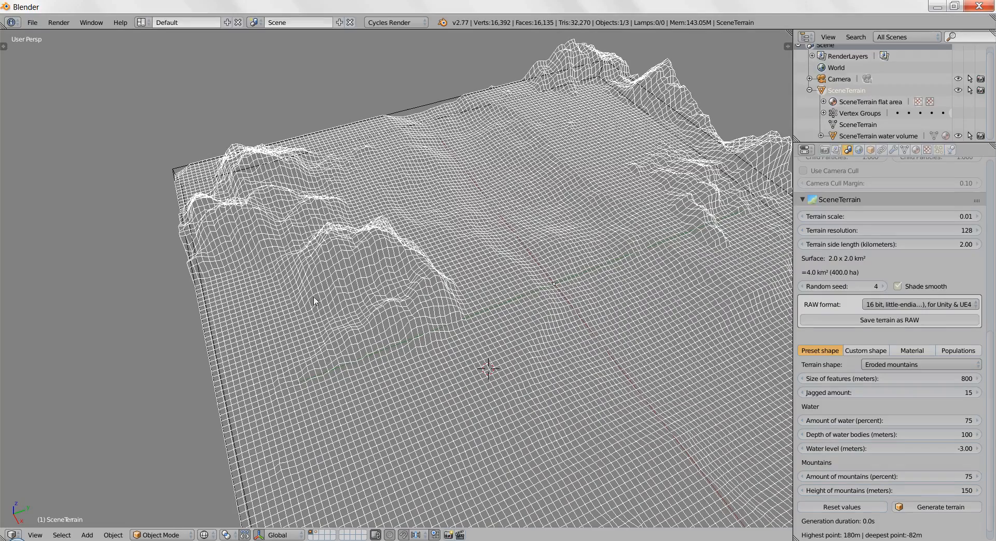
key("z")
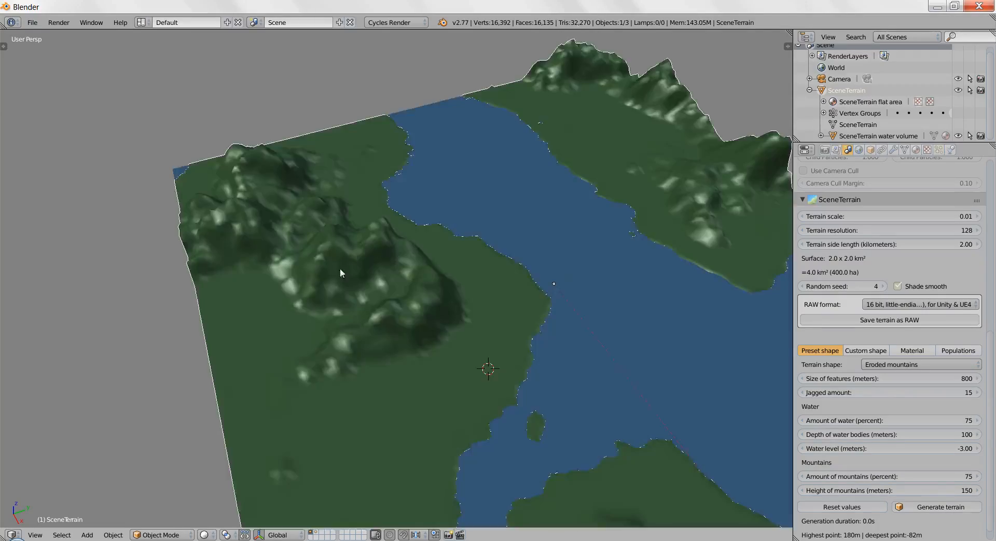
key("z")
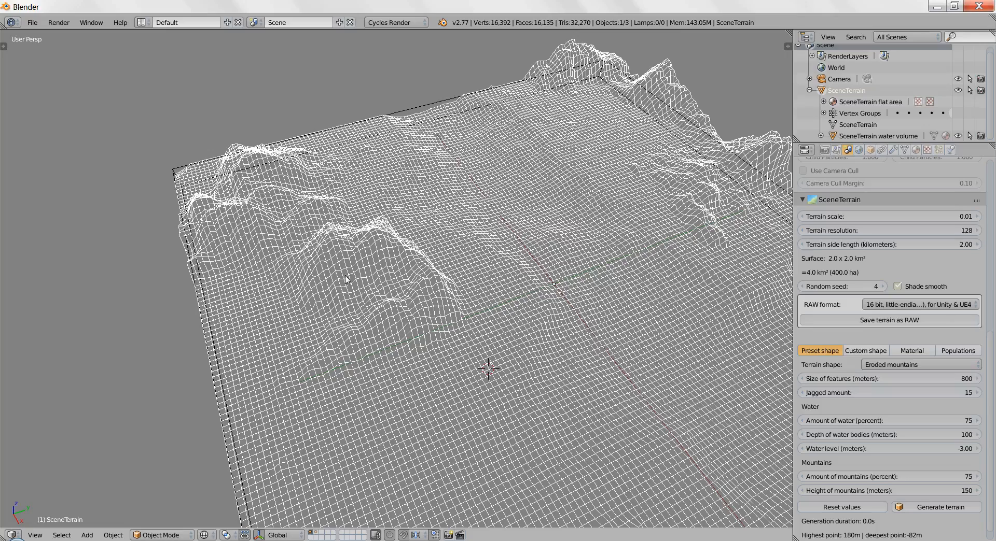
key("z")
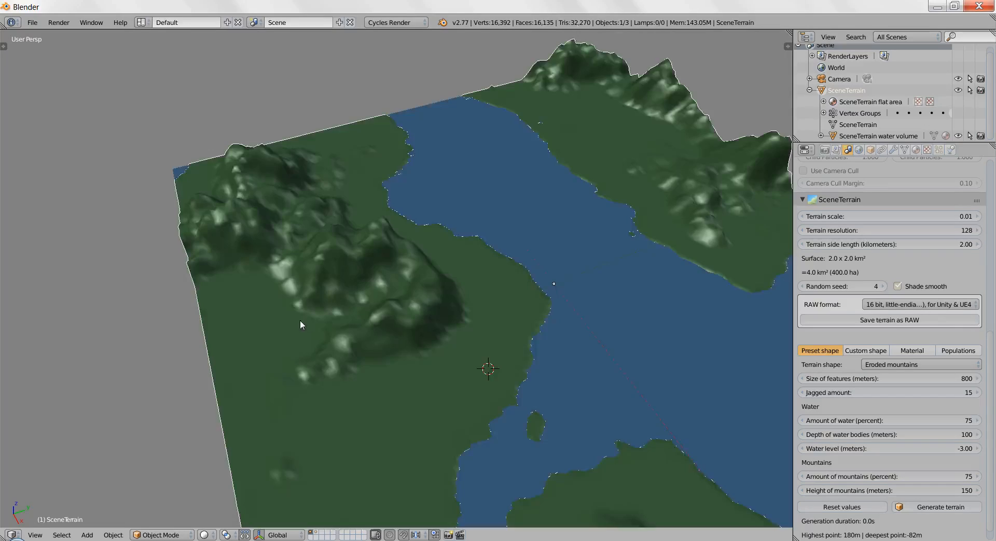
middle_click_drag(300, 321, 397, 399)
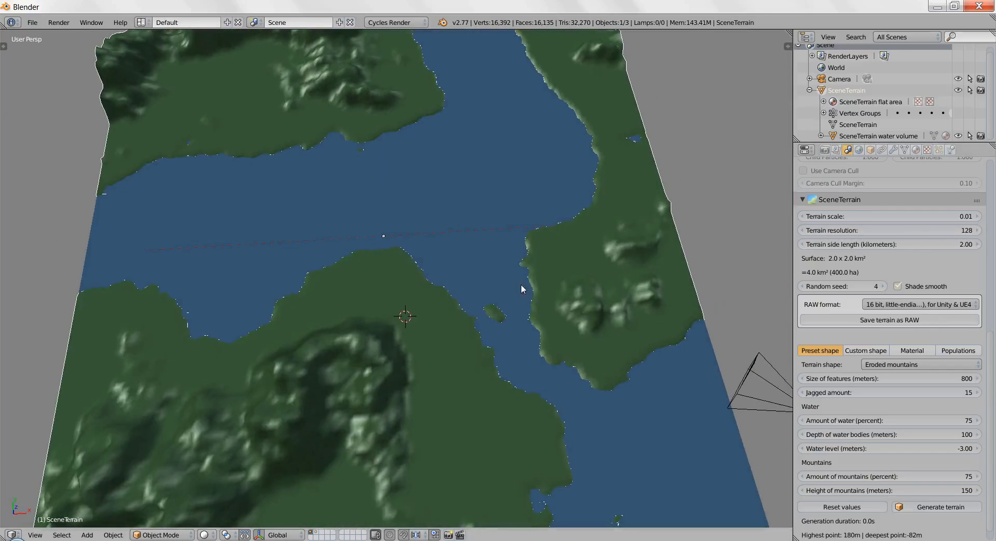
Set the terrain resolution to 256 and regenerate the terrain.
scroll(521, 288, "down", 2)
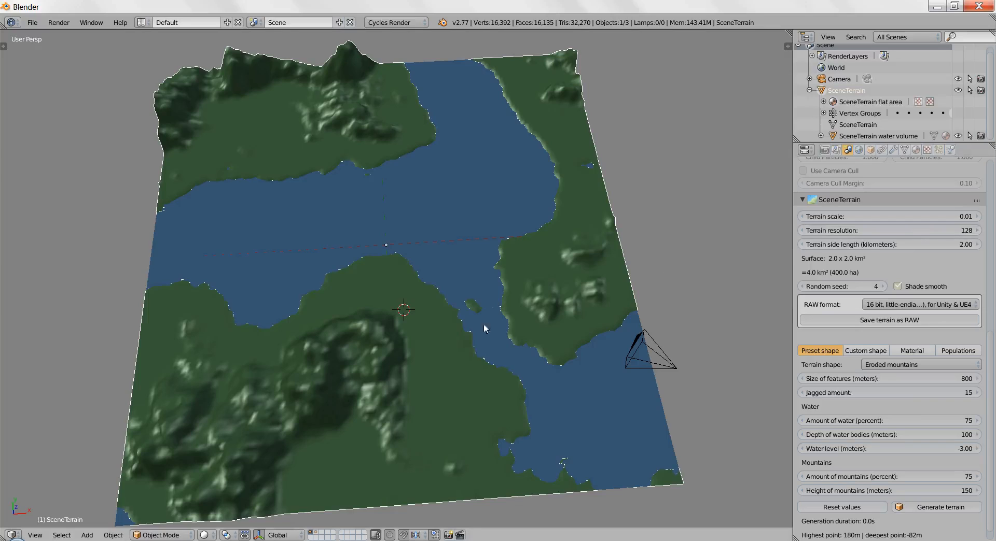
left_click(933, 230)
type("256")
key("Return")
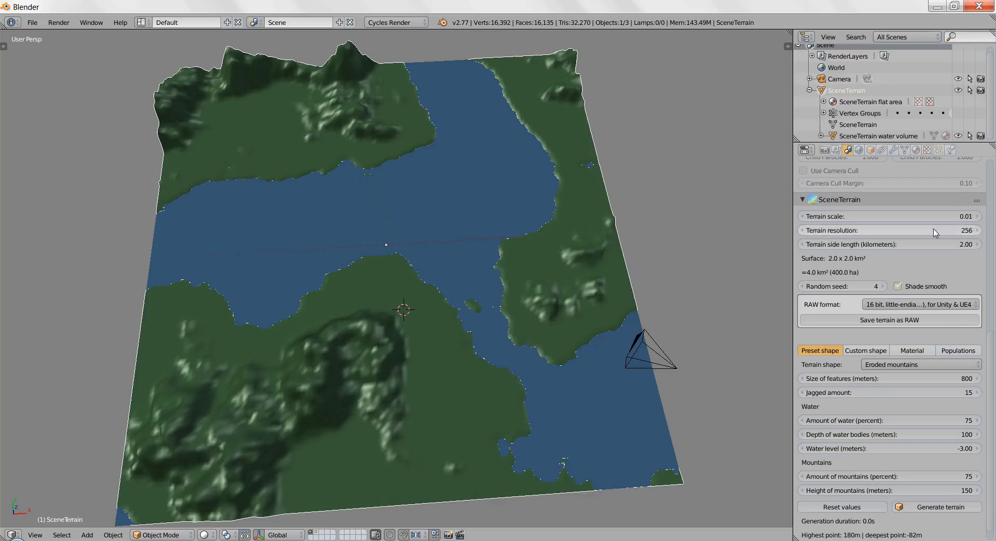
left_click(947, 511)
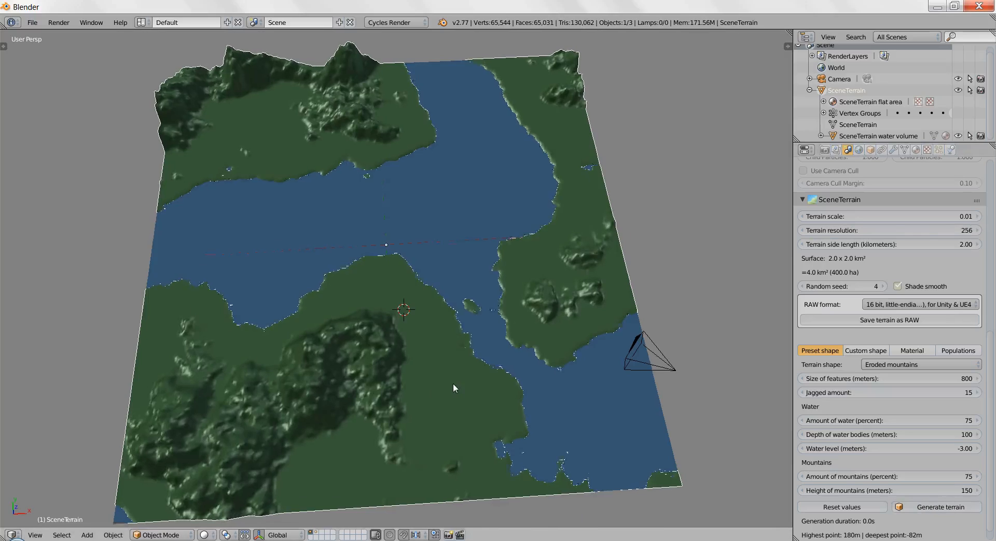
Raise the terrain resolution to 512 and regenerate the terrain.
middle_click_drag(452, 383, 490, 368)
scroll(441, 328, "up", 6)
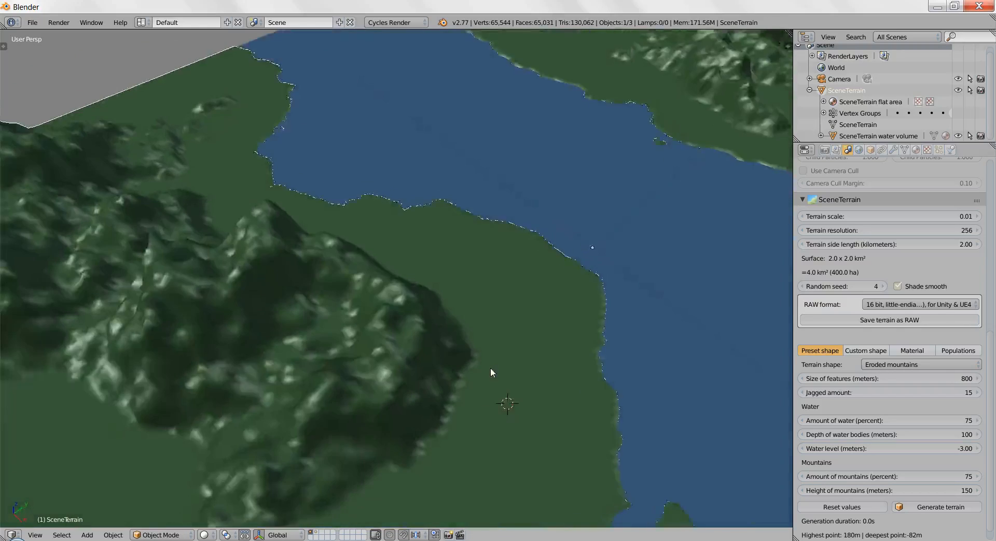
scroll(519, 354, "down", 5)
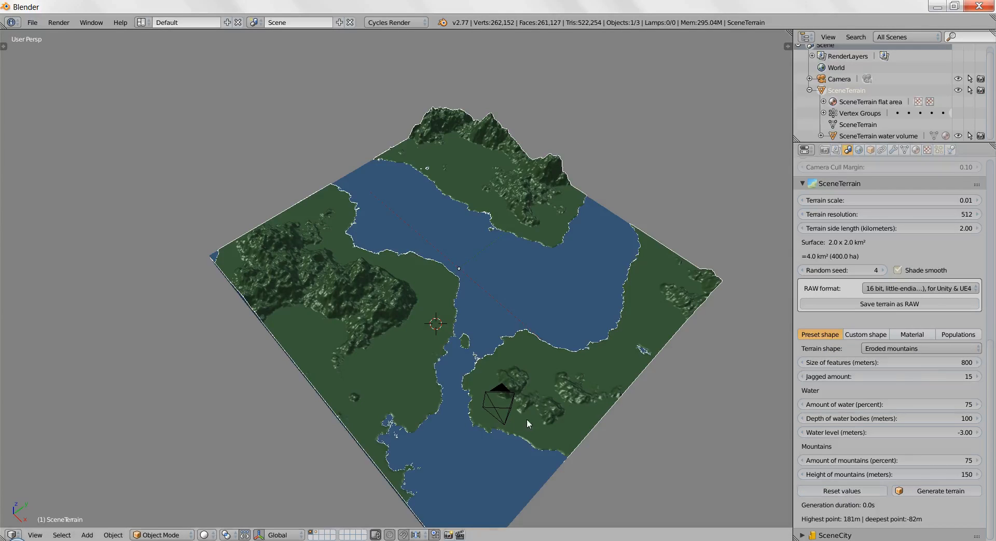
Examine the mountain detail, coastlines and small island of the 512-resolution terrain from several angles.
middle_click_drag(527, 419, 489, 390)
scroll(523, 334, "up", 4)
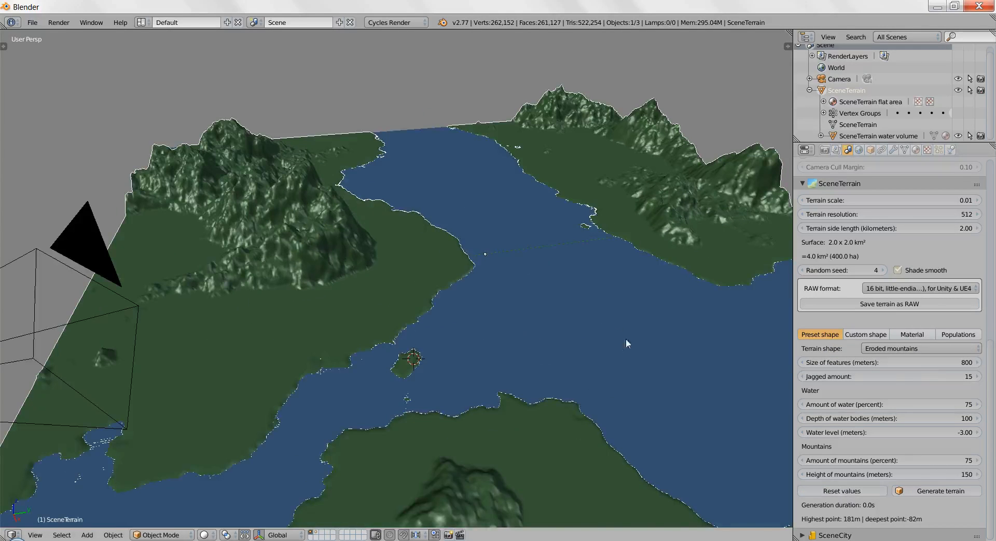
middle_click_drag(626, 343, 510, 394, "shift")
middle_click_drag(280, 378, 324, 386)
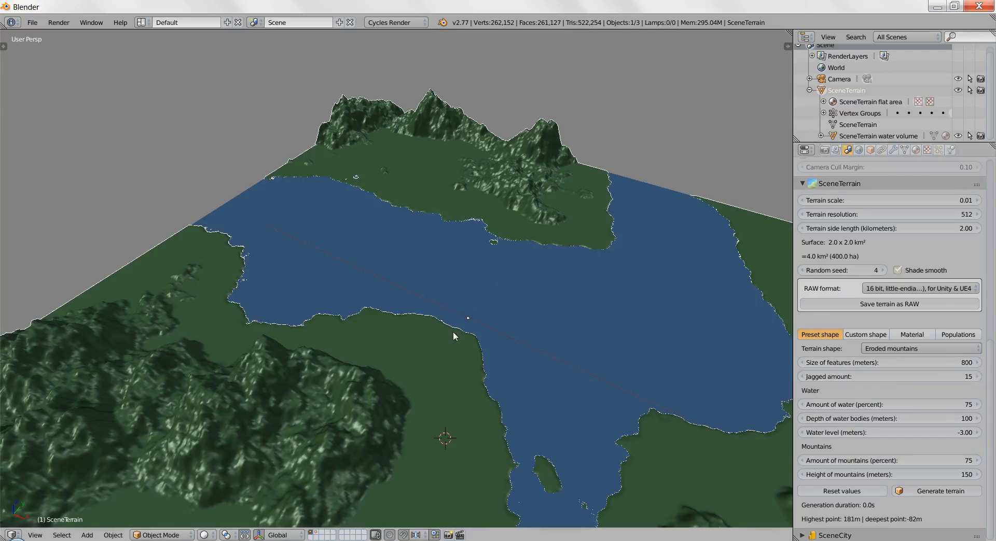
middle_click_drag(443, 337, 559, 393)
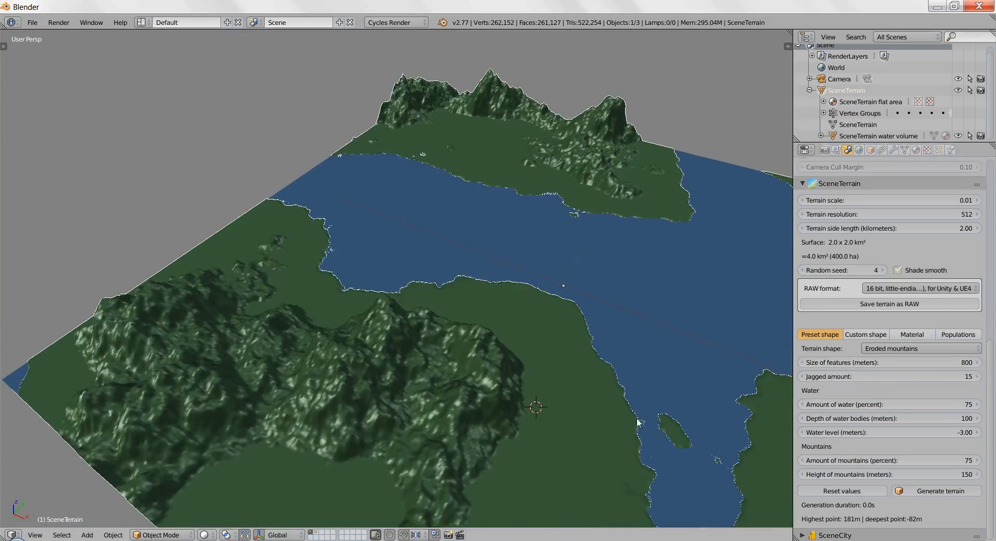
middle_click_drag(652, 410, 559, 401)
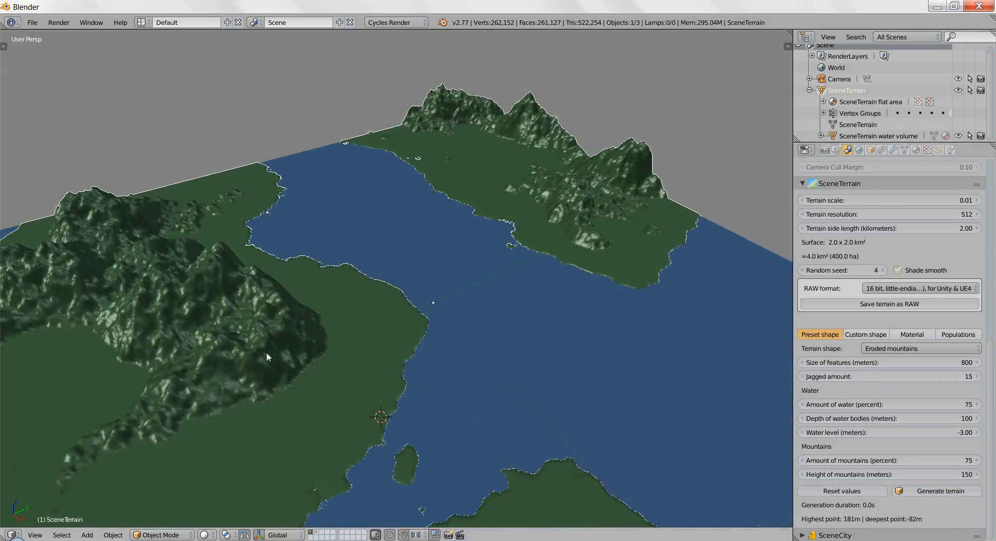
middle_click_drag(299, 347, 322, 340)
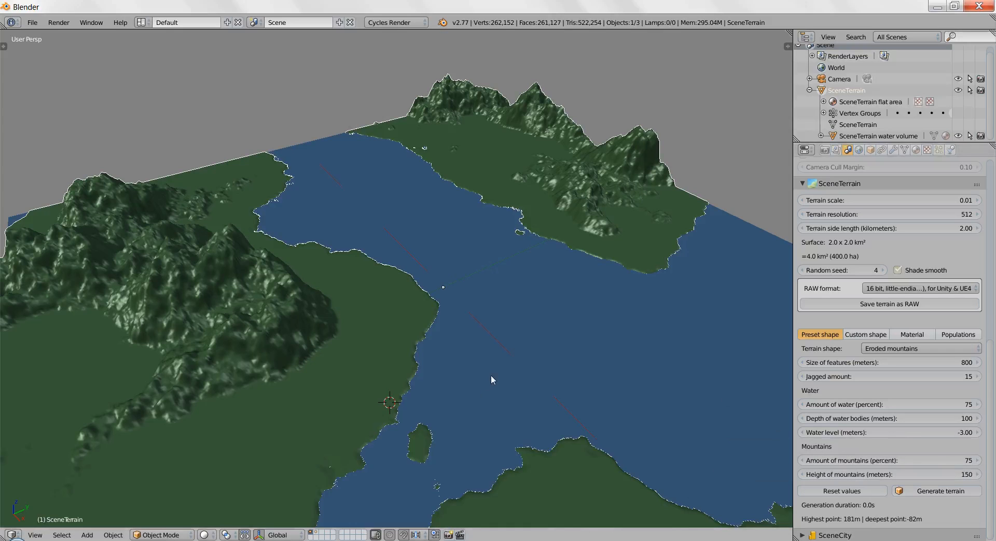
middle_click_drag(490, 375, 335, 347)
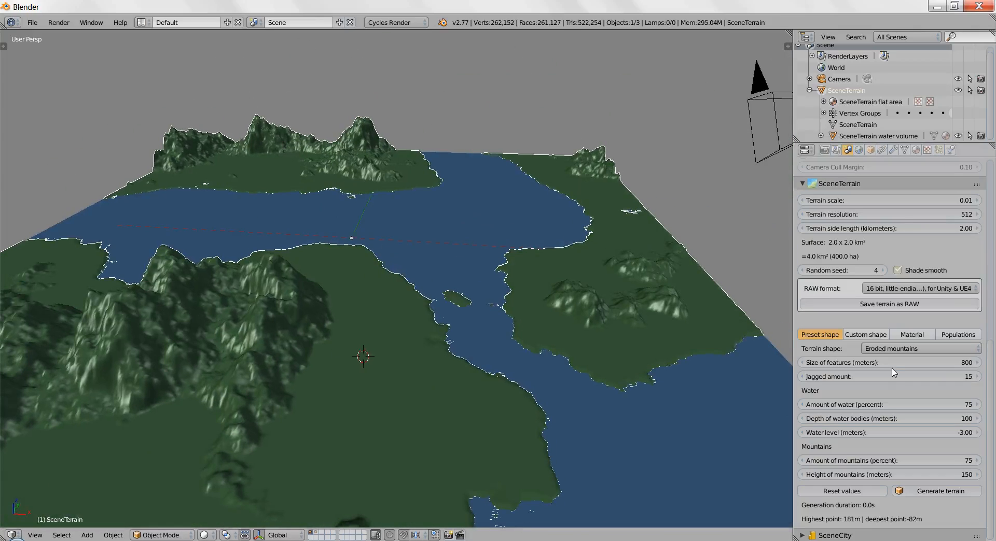
Set the terrain resolution to 128 and the side length to 1 km, and regenerate the terrain.
left_click(940, 213)
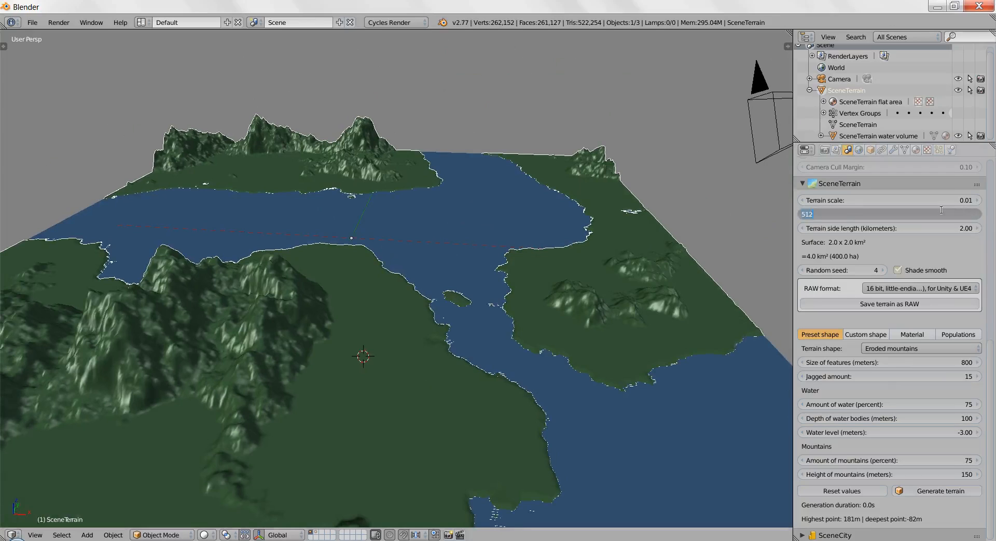
type("128")
left_click(936, 227)
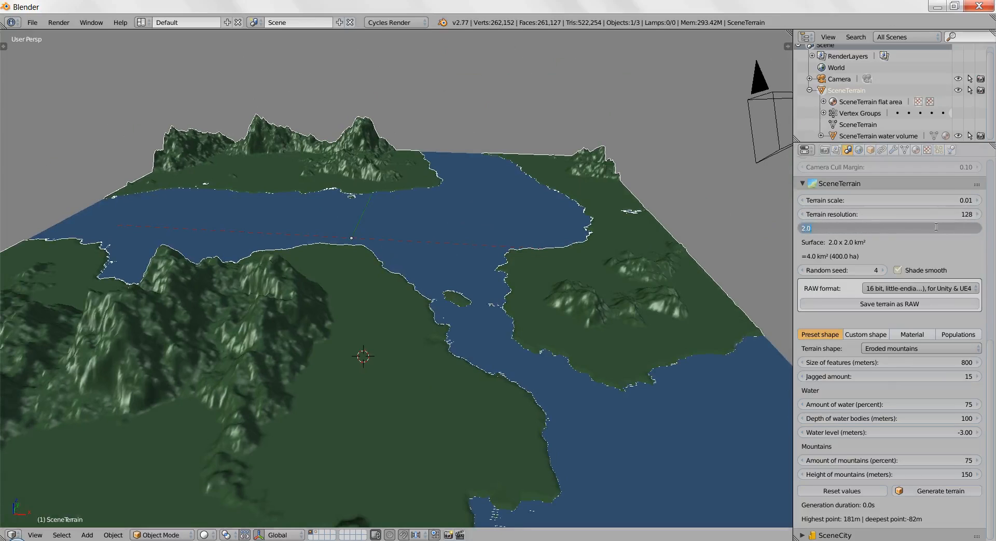
type("1")
key("Return")
middle_click_drag(329, 299, 373, 272, "shift")
left_click(933, 491)
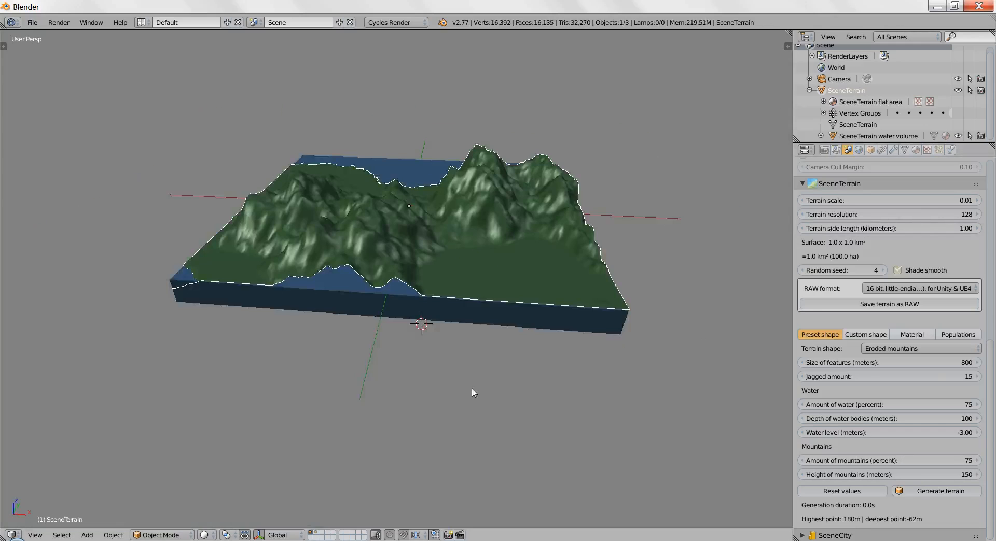
Examine the mountain detail and coastline of the 1 km terrain from several angles and distances.
middle_click_drag(595, 360, 415, 348)
scroll(416, 347, "up", 2)
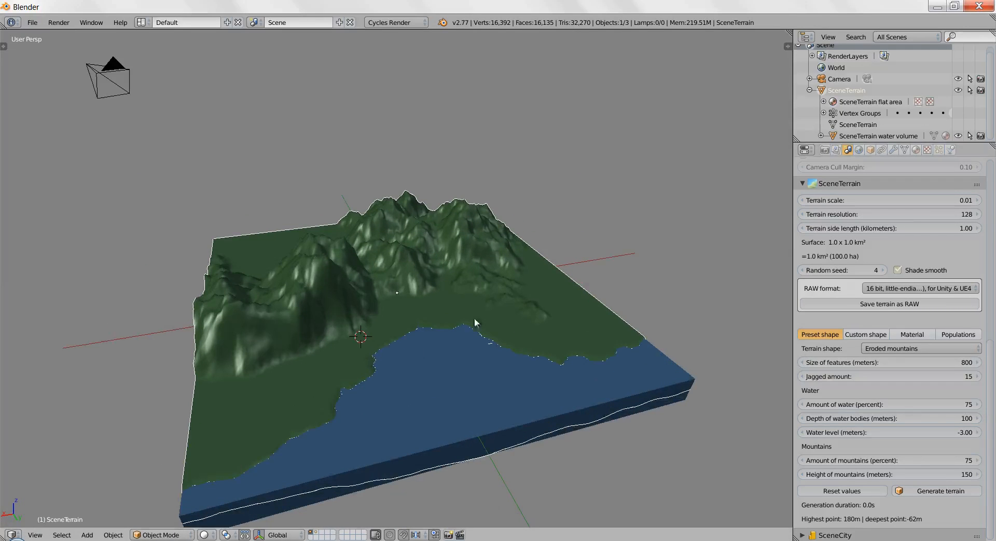
scroll(364, 331, "down", 3)
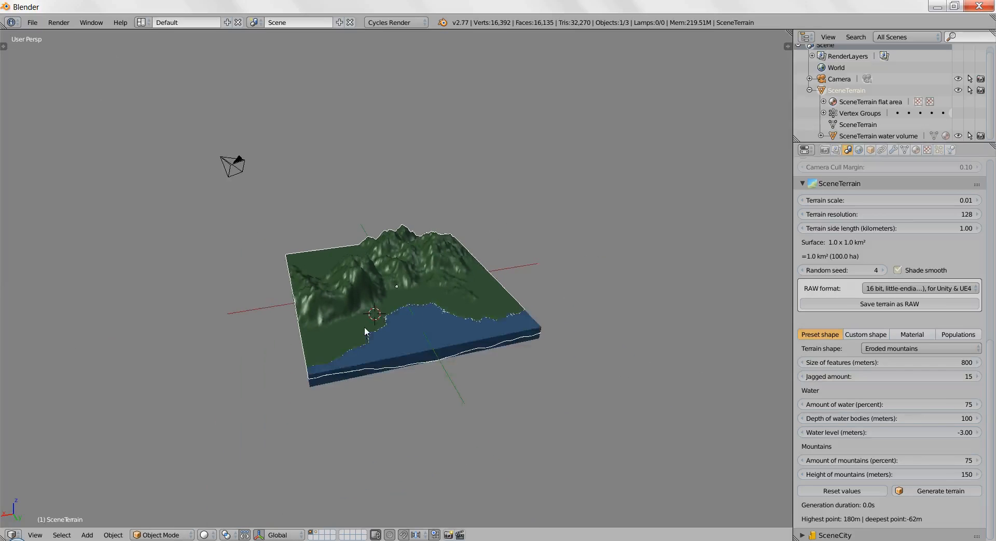
scroll(384, 317, "up", 3)
middle_click_drag(396, 307, 368, 334)
scroll(375, 331, "up", 3)
scroll(375, 331, "down", 1)
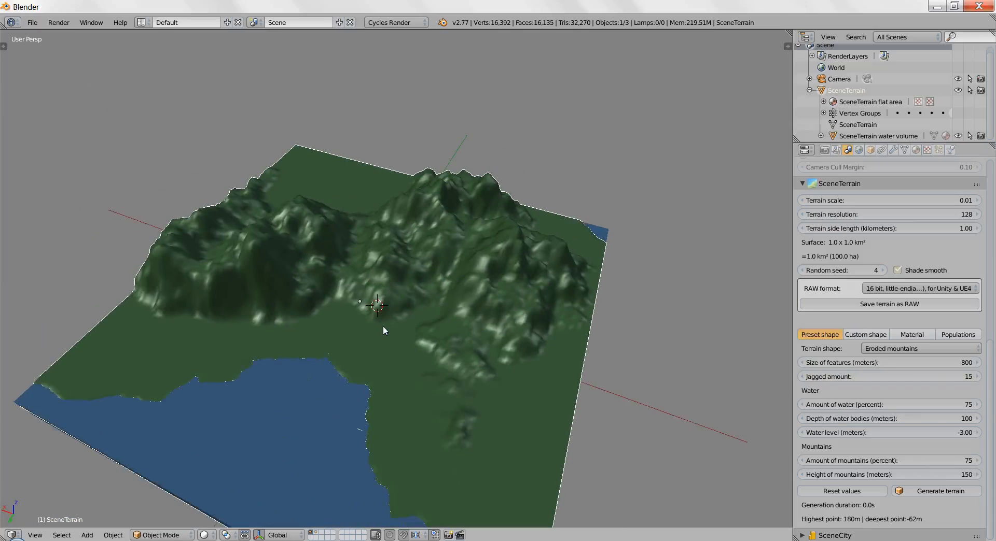
Set the terrain side length to 2 km and regenerate the terrain.
left_click(920, 229)
type("2")
key("Return")
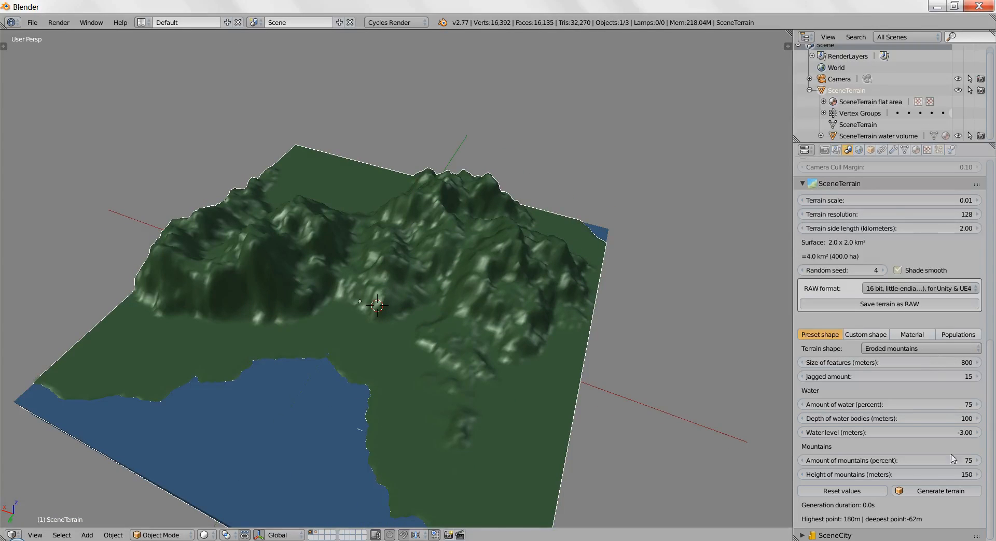
left_click(940, 491)
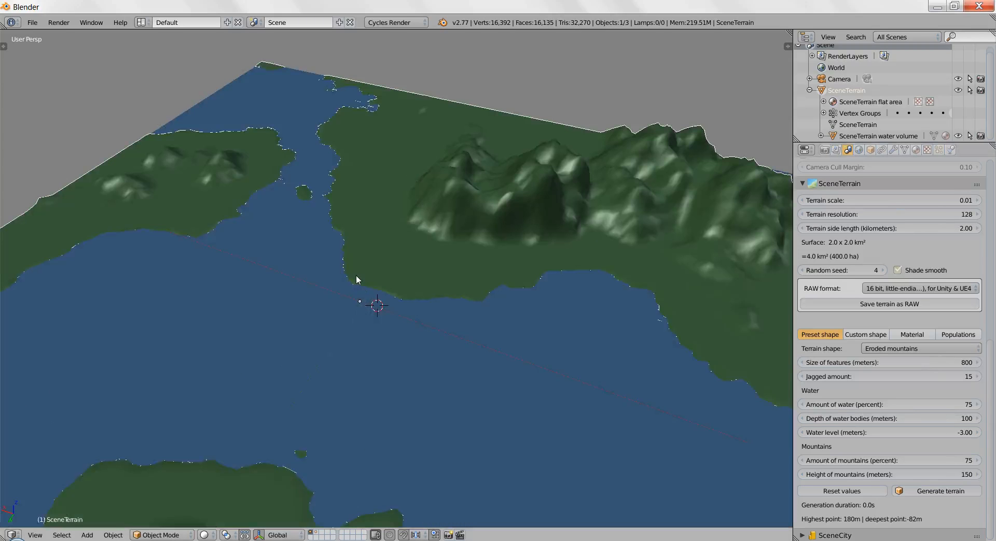
scroll(358, 274, "down", 4)
middle_click_drag(475, 355, 336, 341)
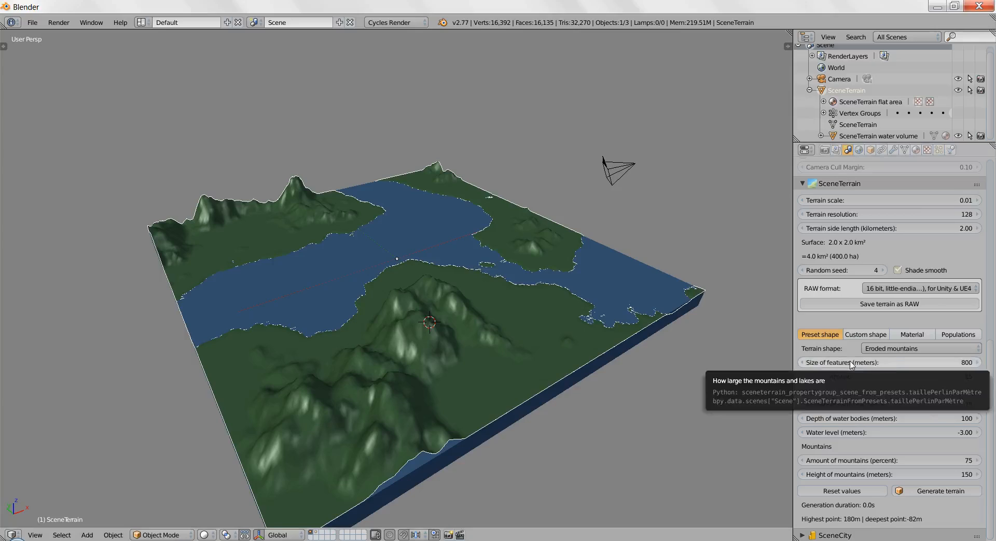
Set the size of features to 400 meters and regenerate the terrain.
left_click(893, 361)
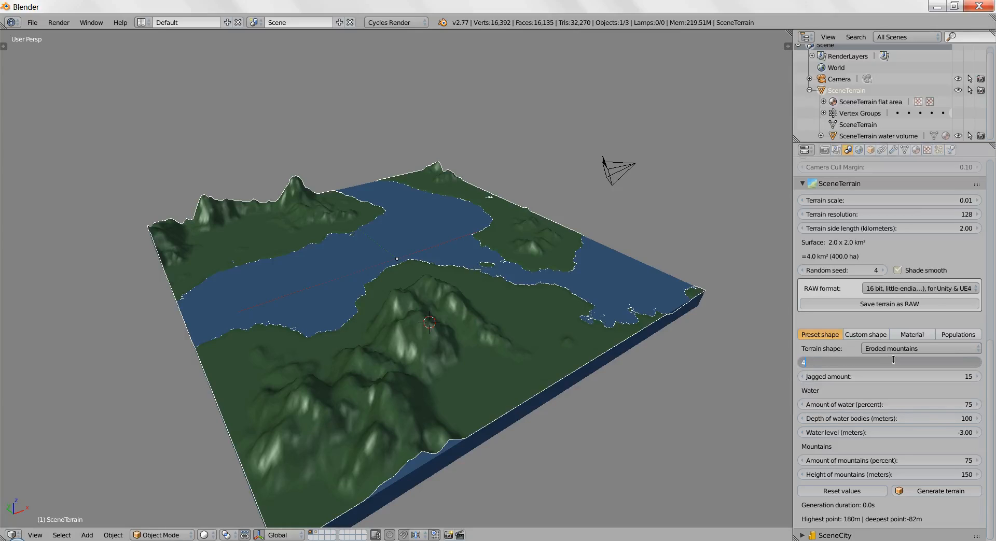
key("Return")
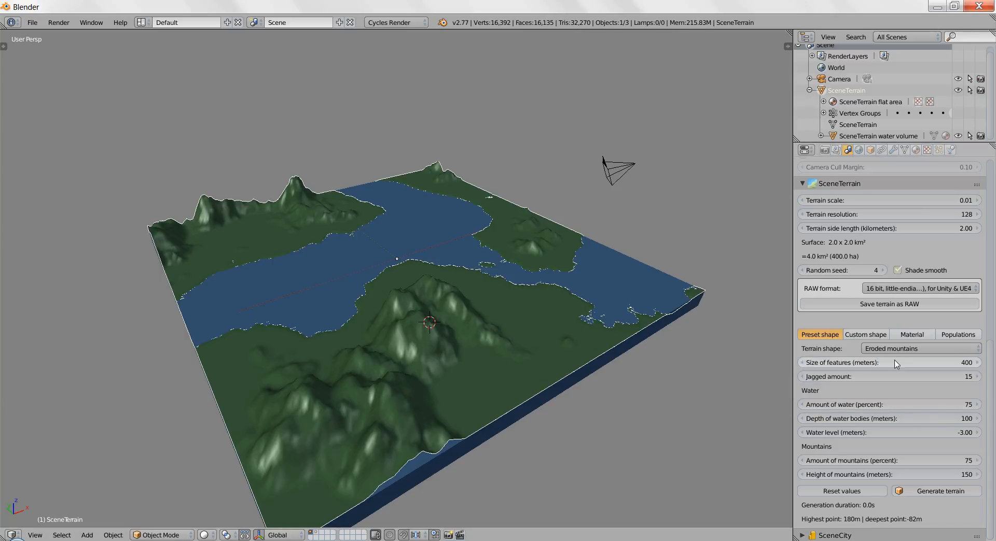
mouse_move(542, 366)
middle_mouse_down()
mouse_move(543, 334)
mouse_move(546, 366)
middle_mouse_up()
scroll(546, 361, "down", 2)
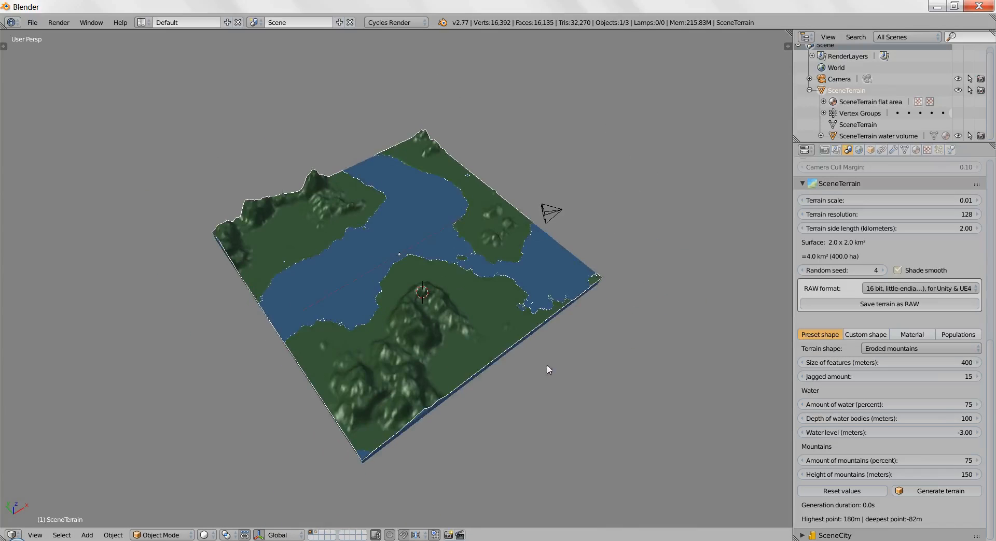
left_click(926, 493)
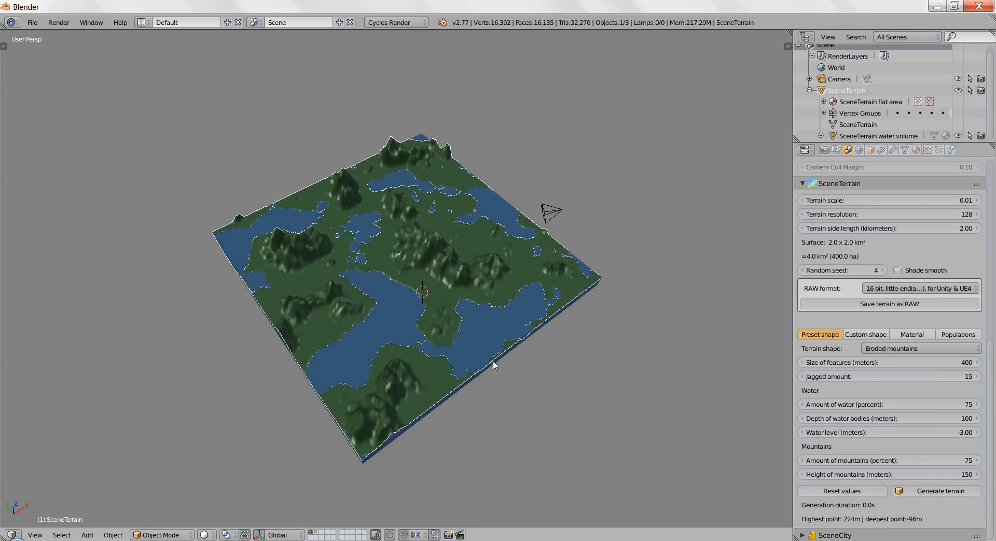
Inspect the size and spread of mountains and lakes on the terrain with 400-meter features.
scroll(465, 324, "up", 2)
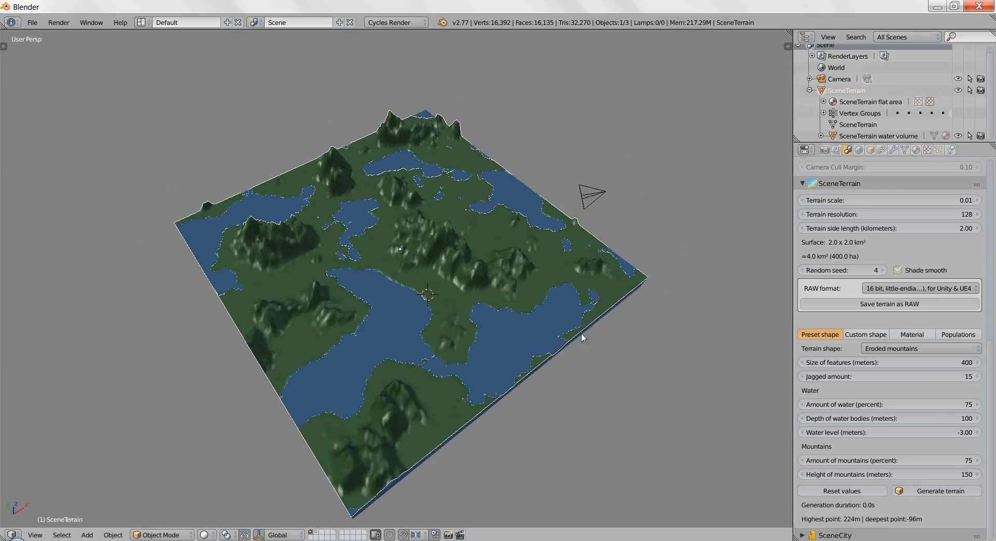
middle_click_drag(441, 367, 428, 325)
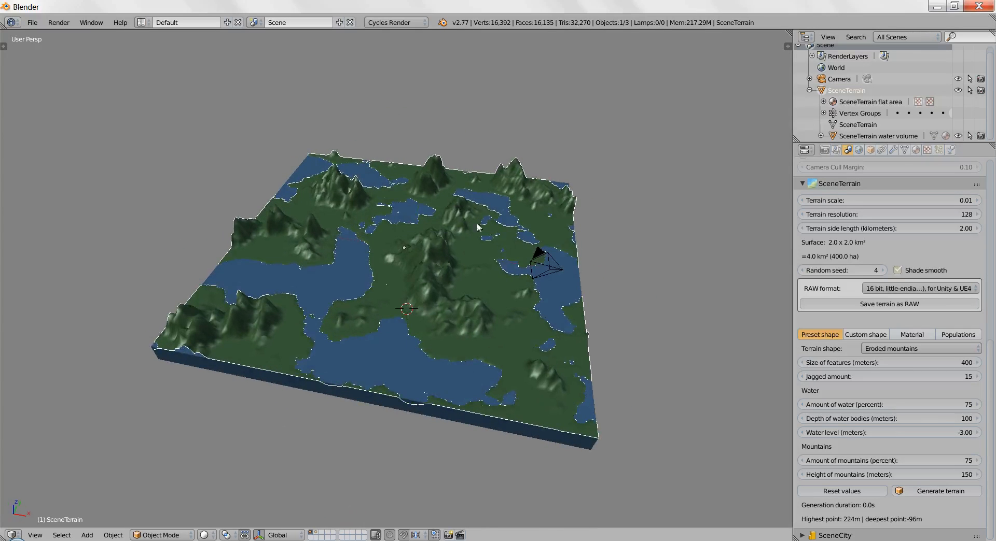
scroll(437, 287, "up", 3)
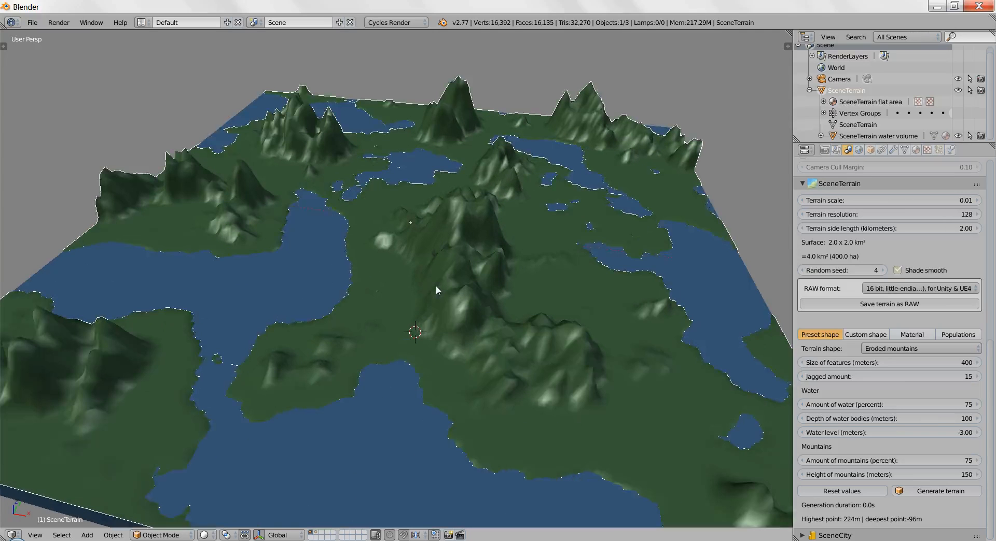
middle_click_drag(442, 332, 447, 314)
middle_click_drag(495, 345, 444, 340)
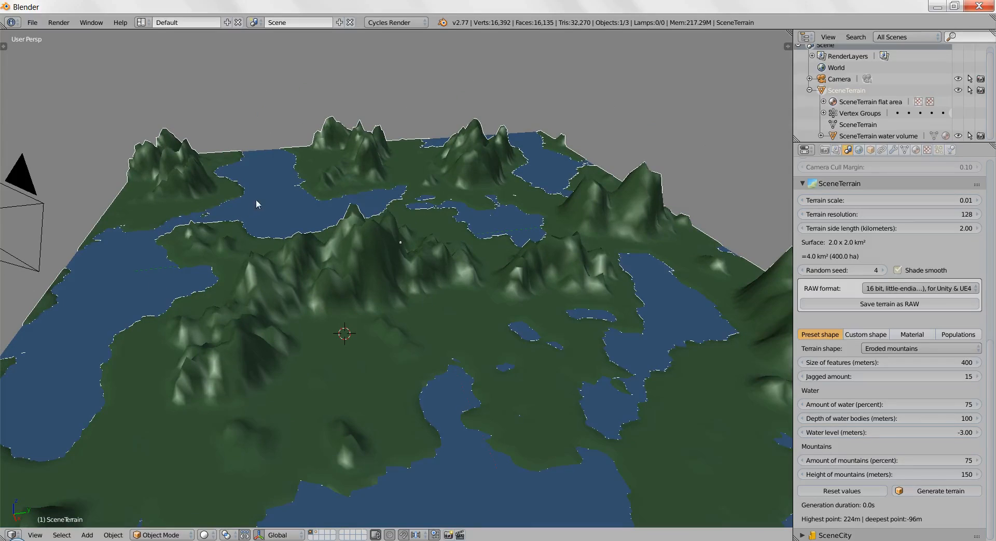
scroll(244, 394, "down", 4)
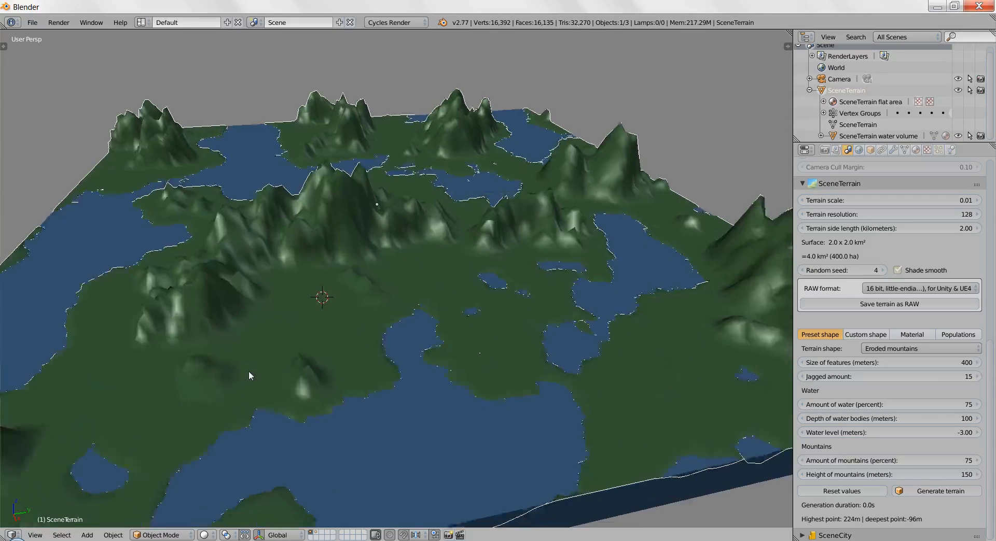
Set the size of features to 1600 meters and regenerate the terrain.
left_click(889, 362)
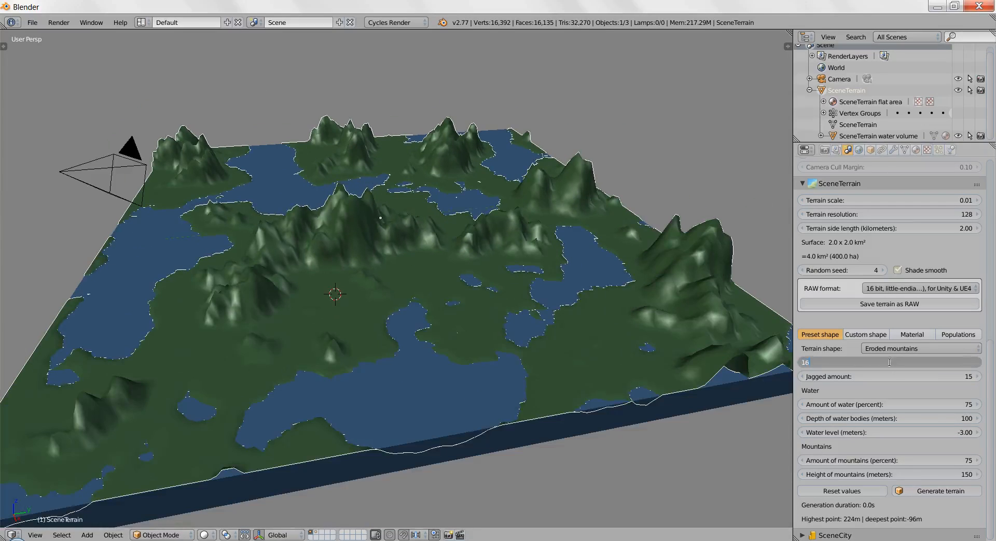
key("Return")
middle_click_drag(299, 290, 496, 298)
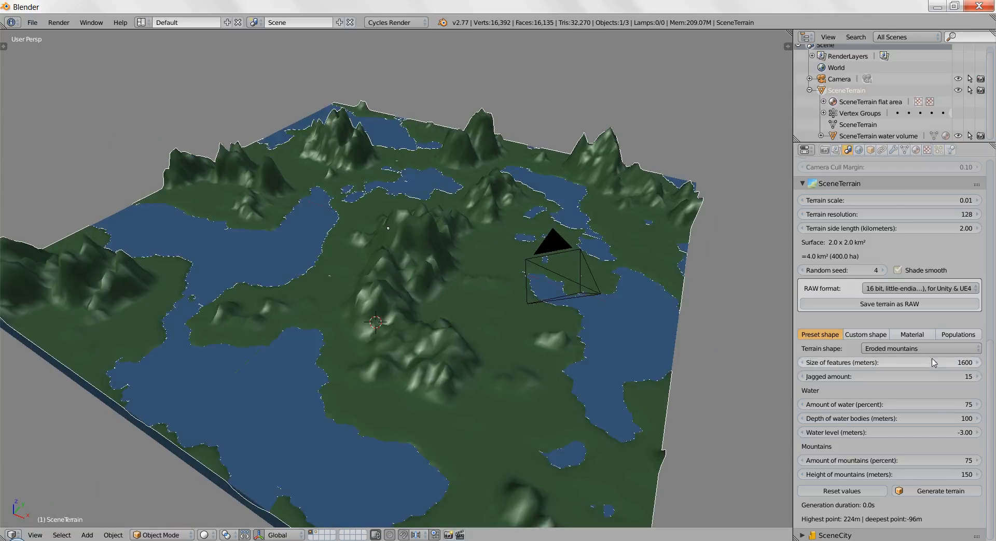
left_click(933, 491)
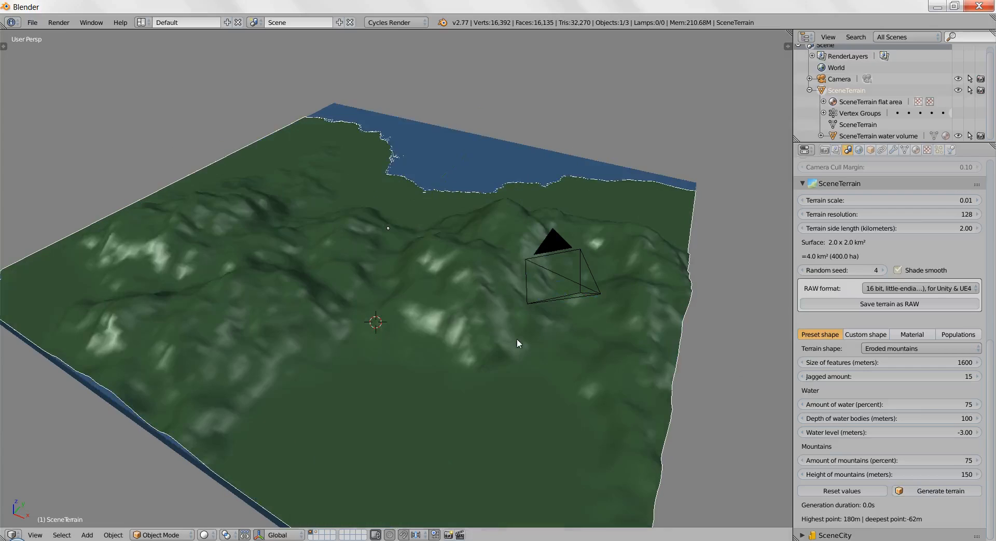
Examine the mountain ridges and shoreline of the terrain with 1600-meter features from above and at low angles.
scroll(424, 278, "down", 4)
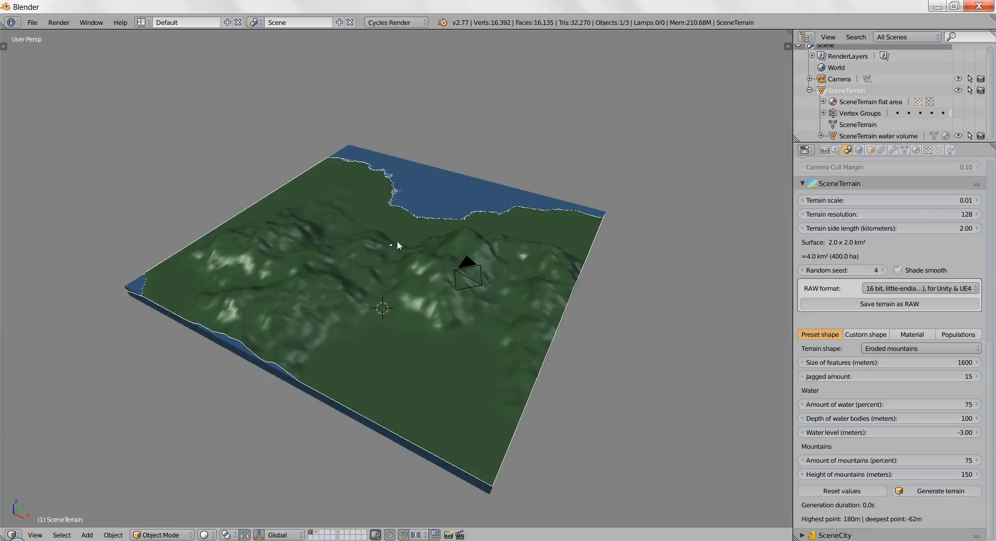
middle_click_drag(397, 242, 361, 271)
scroll(361, 271, "up", 1)
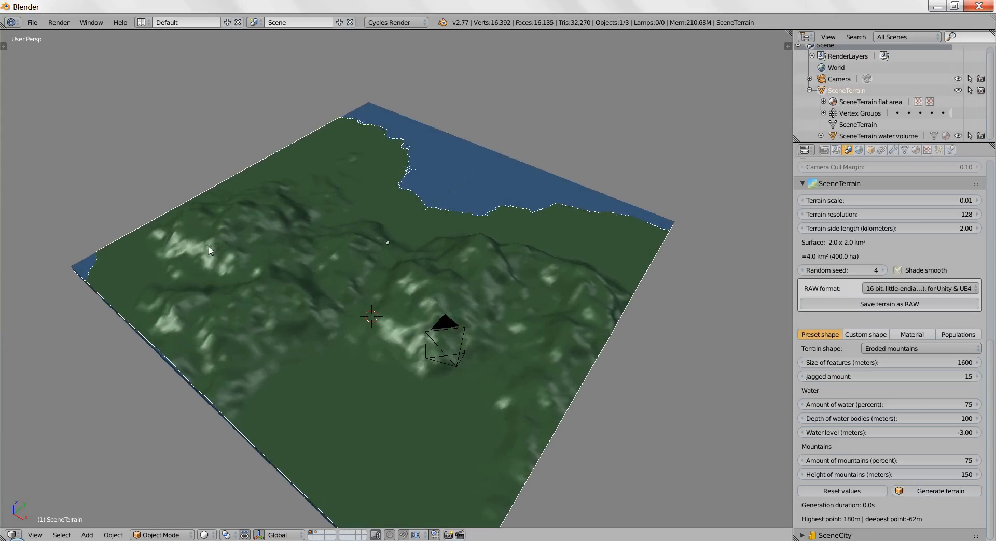
middle_click_drag(526, 306, 429, 282)
scroll(431, 283, "up", 5)
scroll(431, 282, "down", 5)
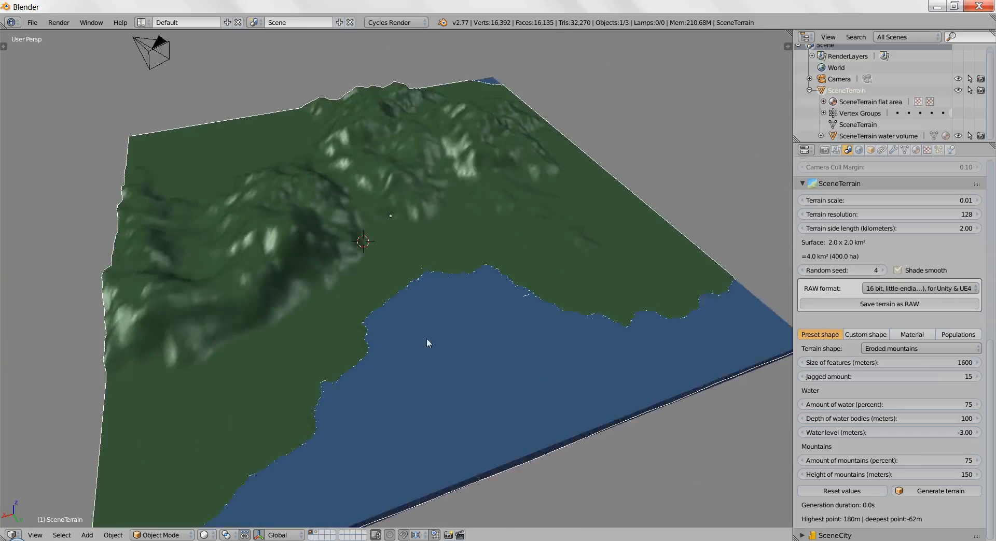
middle_click_drag(426, 338, 425, 360)
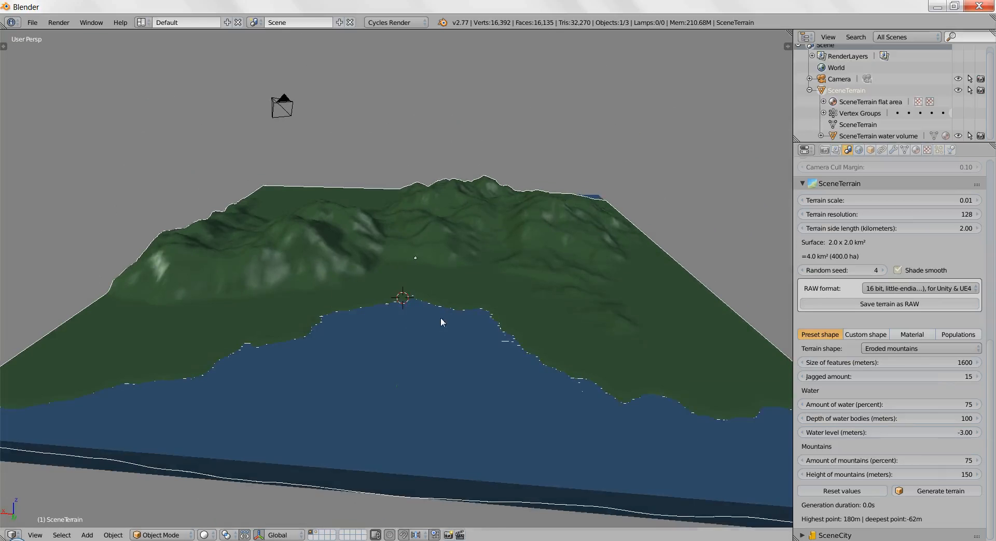
middle_click_drag(441, 318, 439, 357)
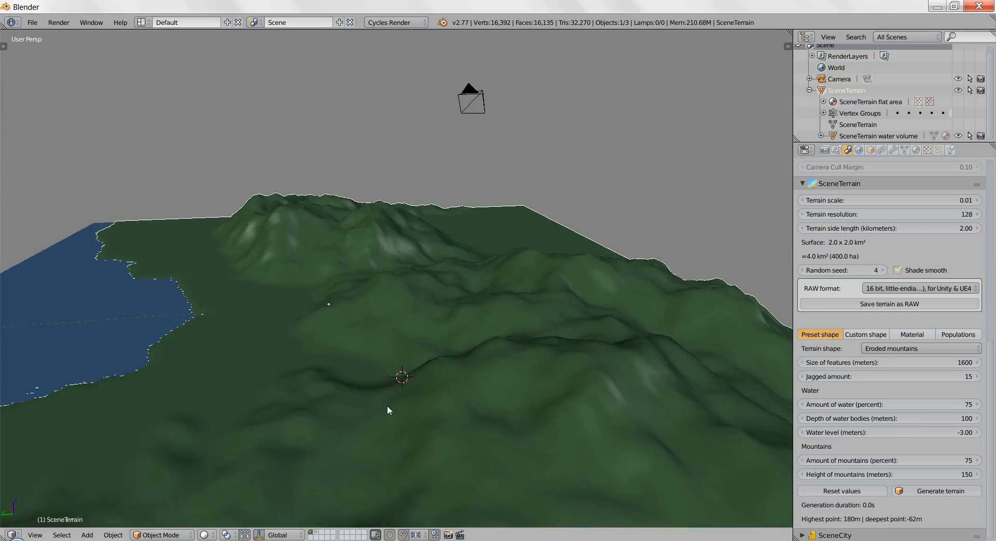
middle_click_drag(387, 406, 357, 424)
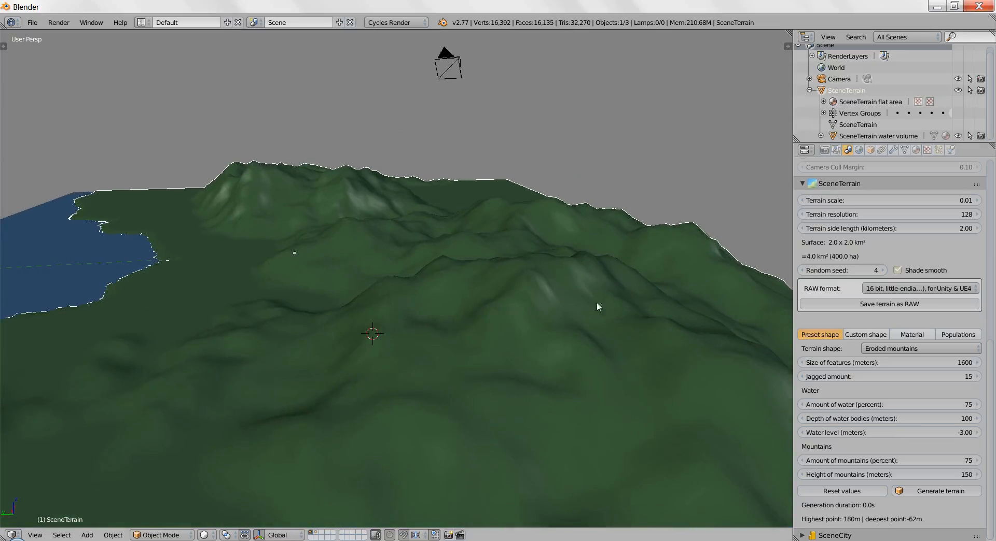
Set the jagged amount to 1 and regenerate the terrain.
left_click(921, 377)
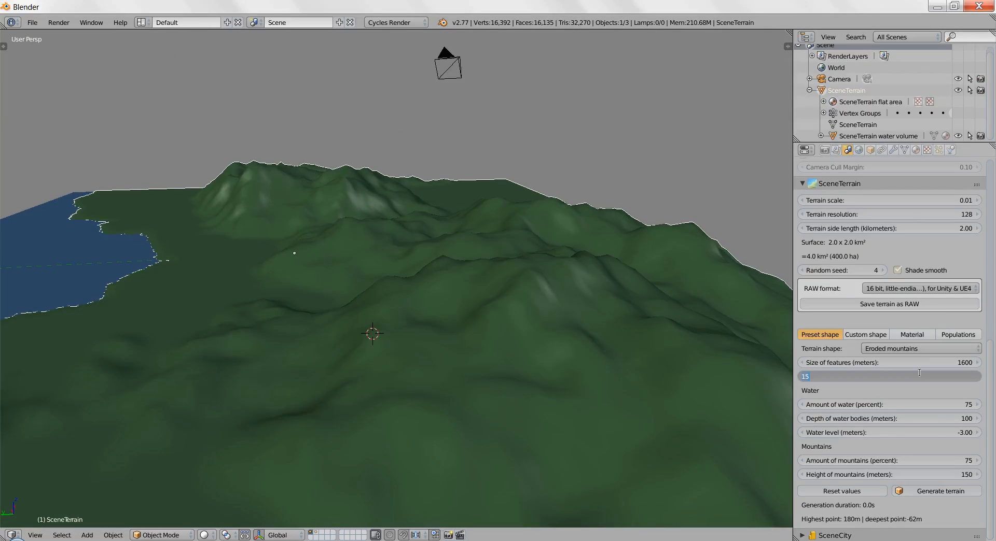
type("1")
key("Return")
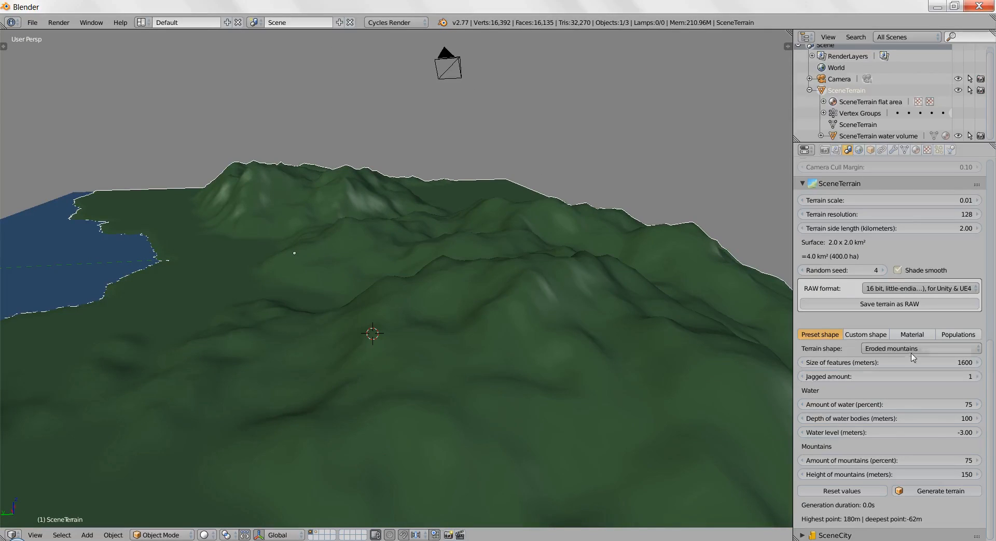
left_click(922, 491)
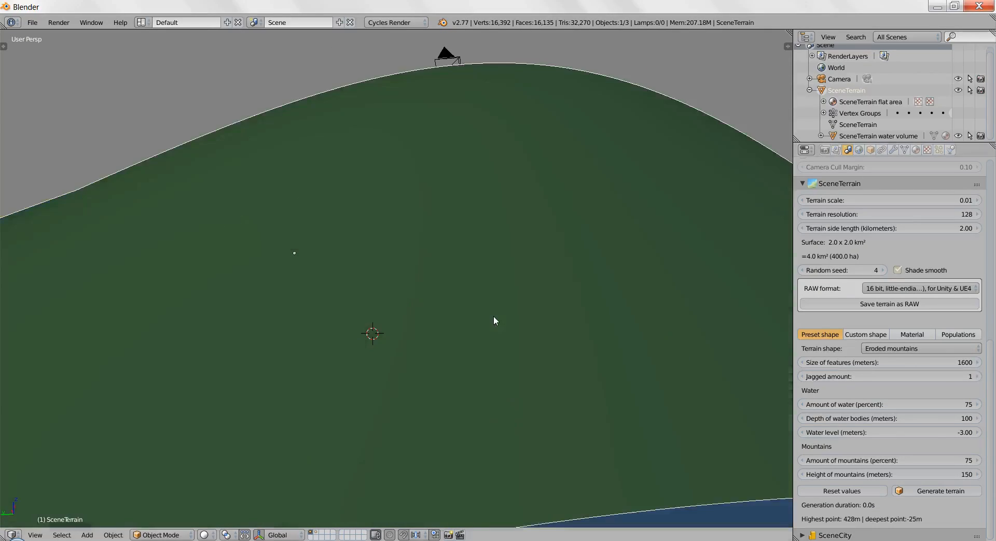
scroll(493, 316, "down", 2)
middle_click_drag(386, 310, 304, 310)
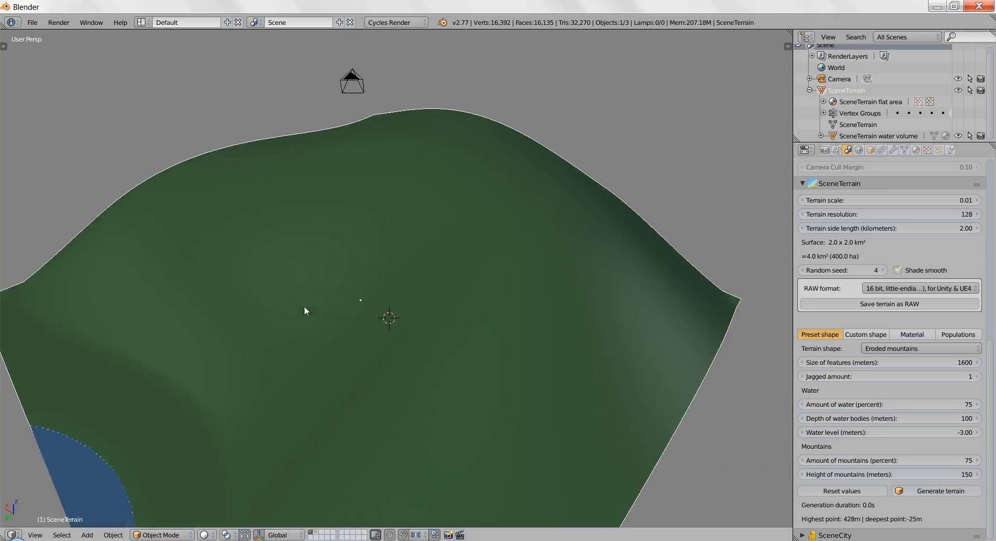
scroll(478, 304, "down", 2)
middle_click_drag(410, 300, 351, 296)
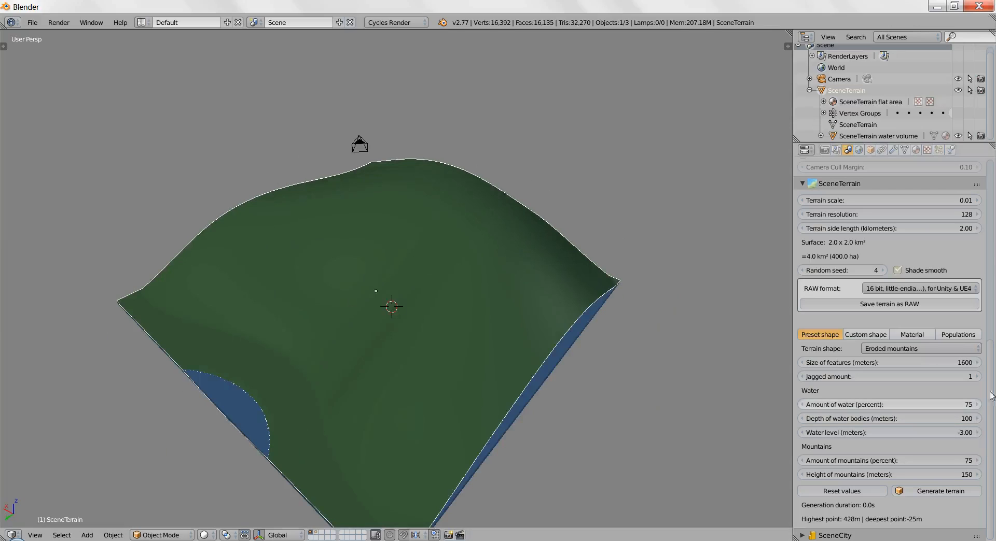
Increase the jagged amount to 2 and regenerate the terrain.
left_click(977, 377)
left_click(884, 487)
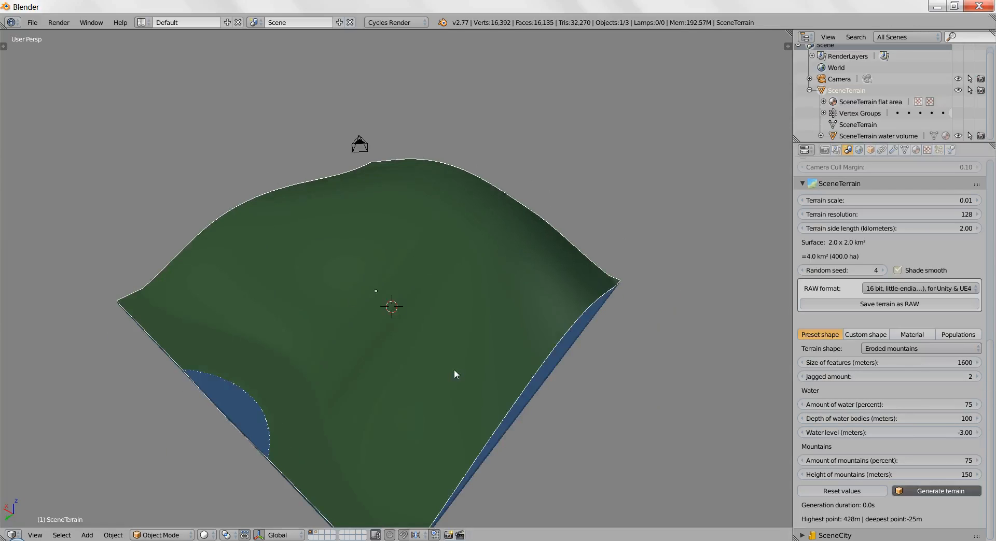
middle_click_drag(453, 369, 403, 368)
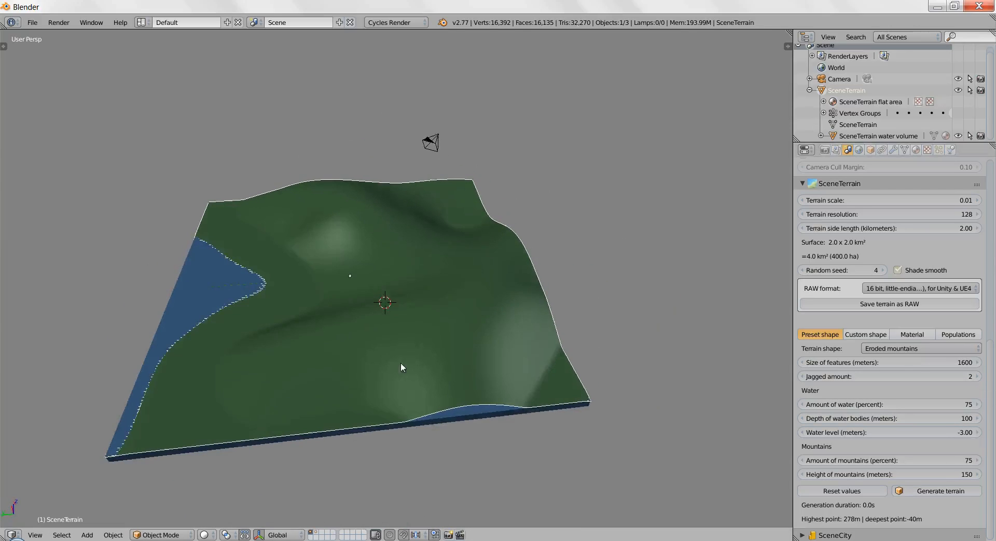
middle_click_drag(275, 351, 324, 360)
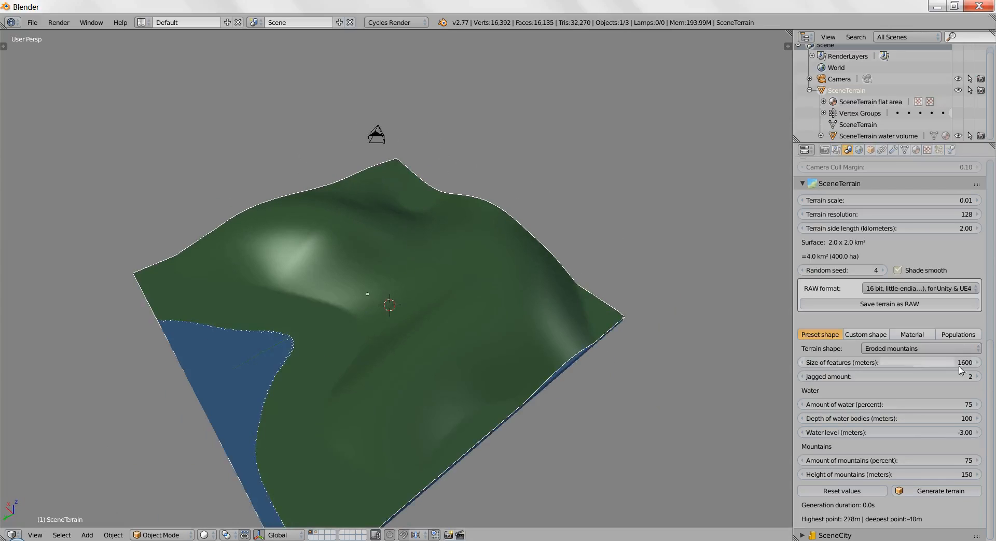
Set the jagged amount to 3, regenerate the terrain and inspect its slopes at a low angle.
left_click(977, 377)
left_click(939, 491)
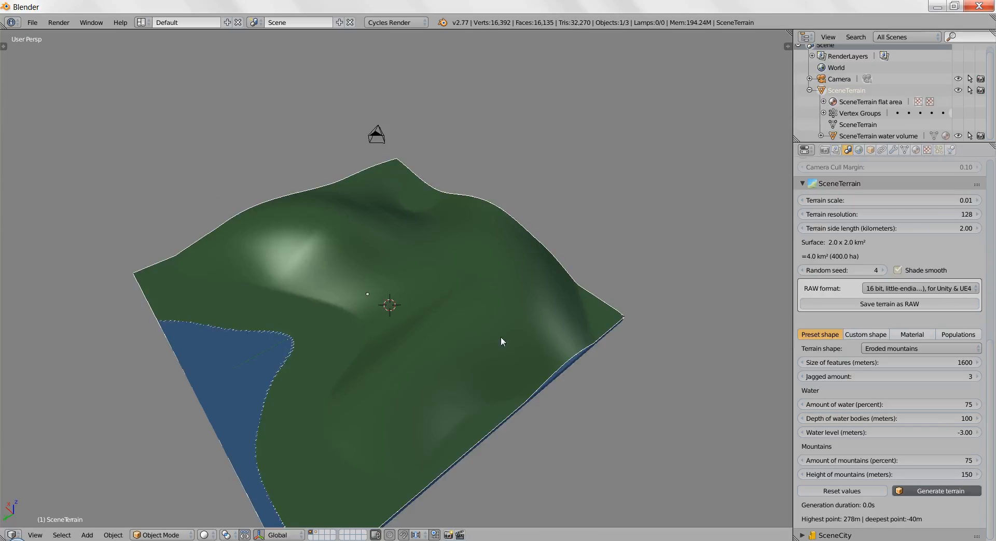
scroll(471, 321, "up", 1)
mouse_move(470, 318)
middle_mouse_down()
mouse_move(471, 361)
mouse_move(318, 332)
mouse_move(468, 317)
middle_mouse_up()
scroll(469, 318, "up", 4)
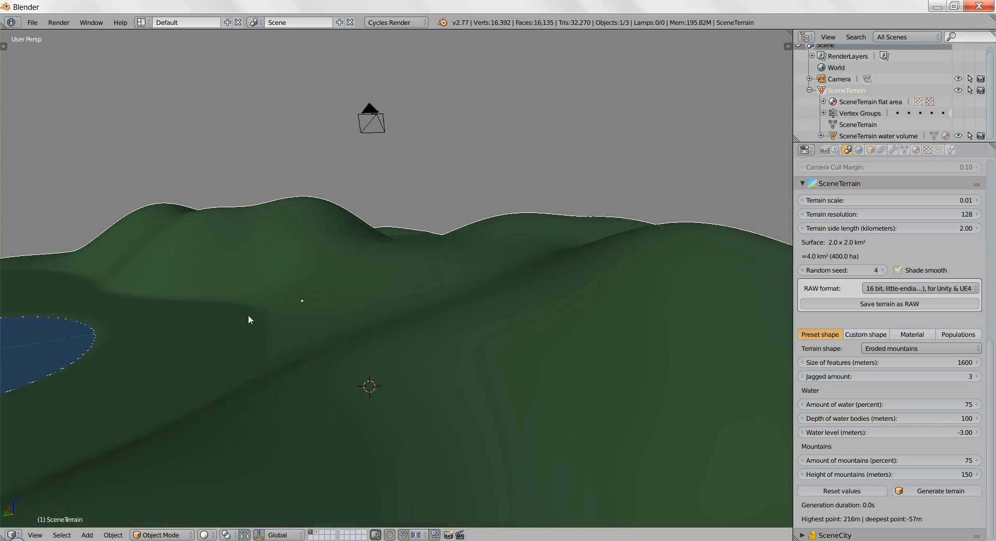
middle_click_drag(248, 316, 293, 326)
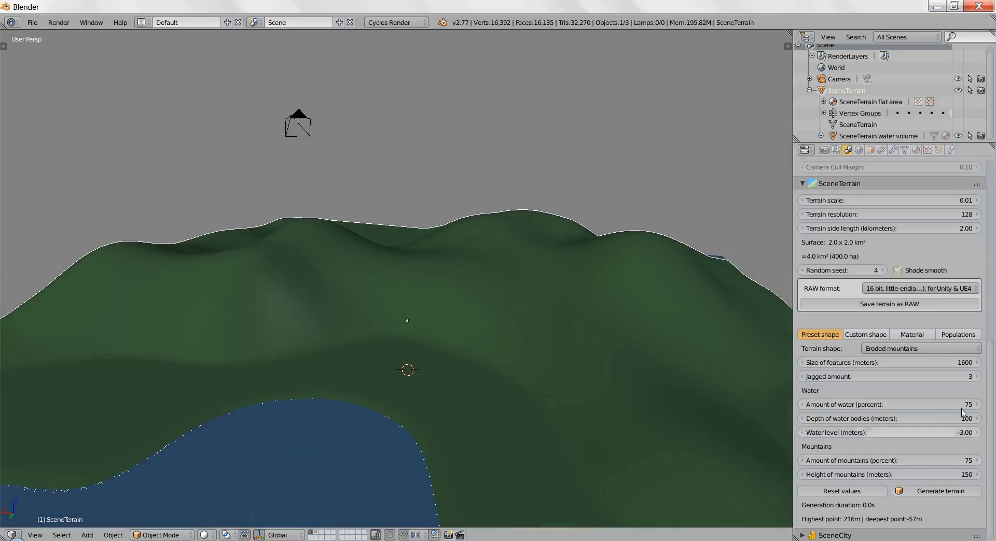
Regenerate the terrain with a jagged amount of 4 and again with a jagged amount of 5.
left_click(976, 377)
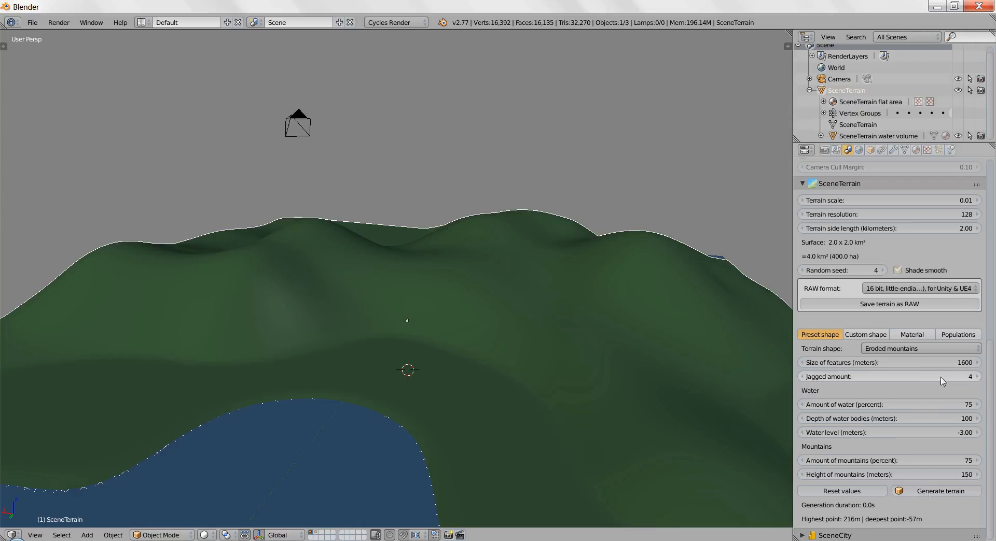
left_click(929, 496)
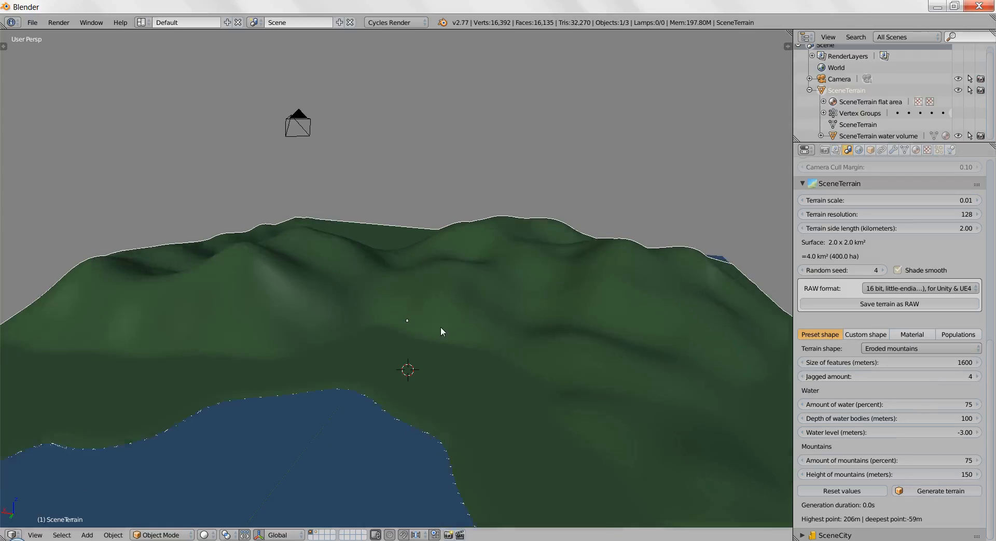
middle_click_drag(441, 326, 449, 359)
left_click(977, 377)
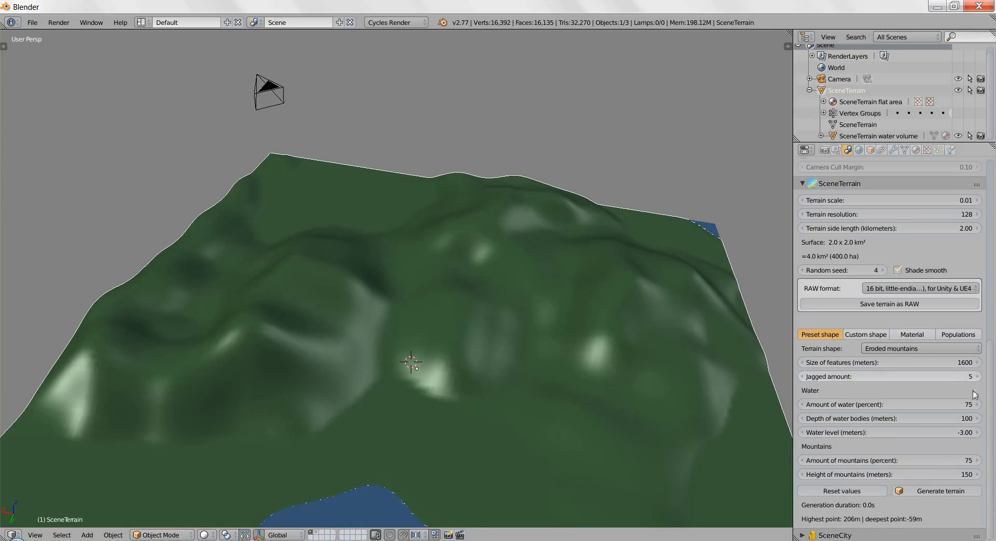
left_click(928, 491)
Increase the jagged amount to 6, regenerate the terrain and view its ridges and shoreline.
left_click(977, 377)
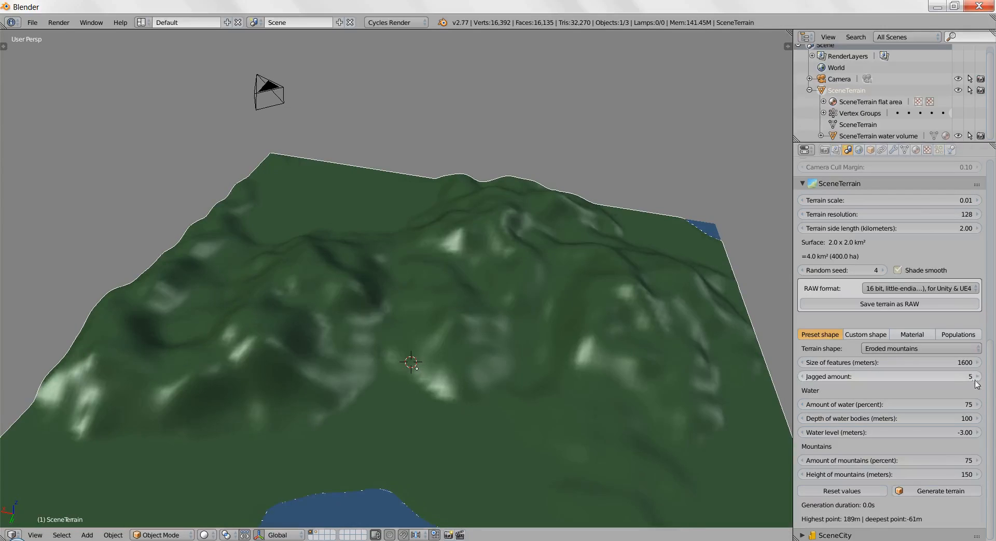
left_click(938, 489)
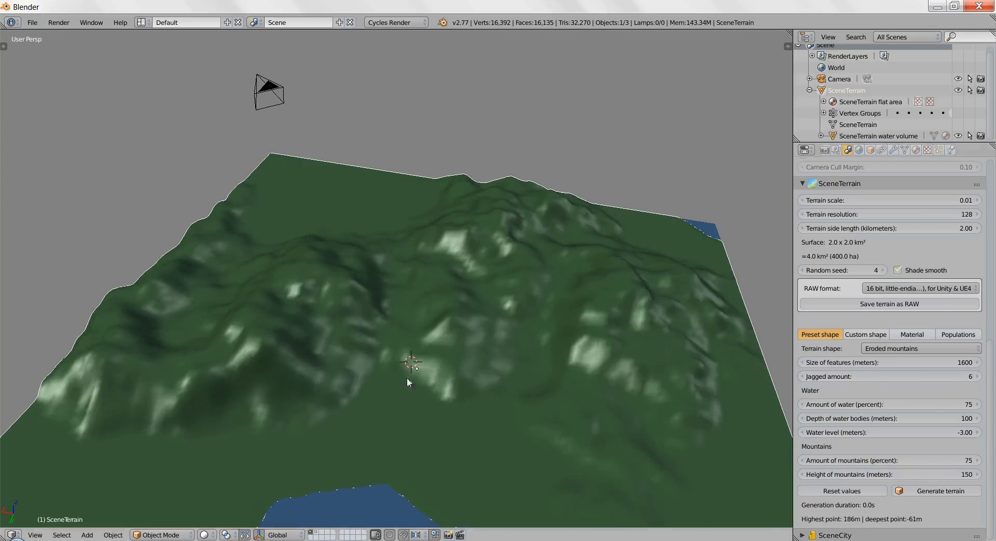
middle_click_drag(440, 405, 396, 356, "shift")
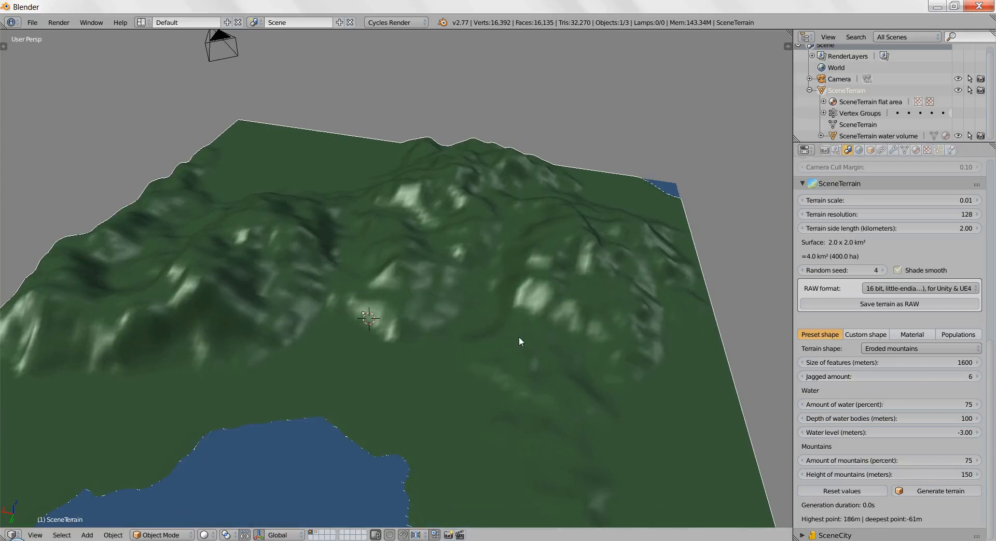
middle_click_drag(503, 344, 453, 316)
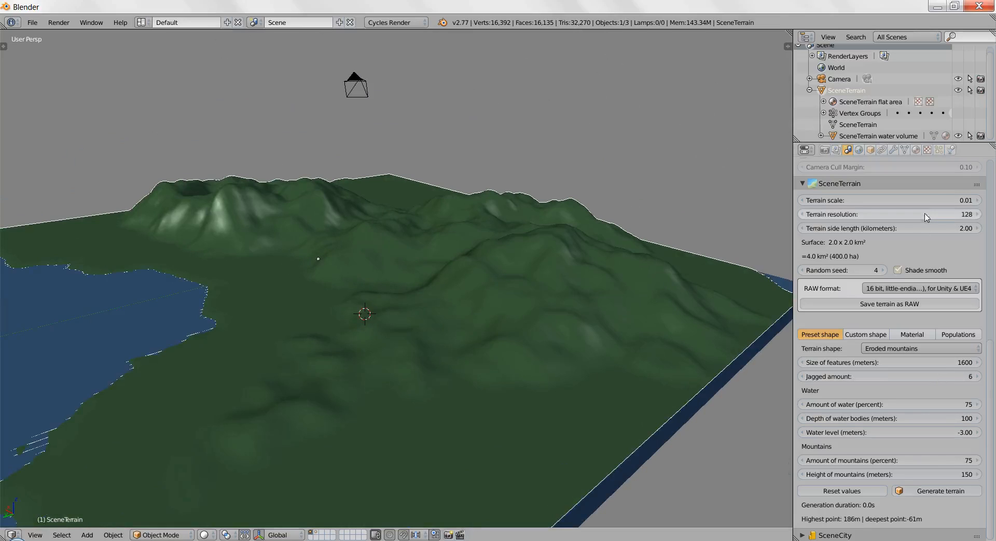
Set the jagged amount to 15, regenerate the terrain and view the result from above.
left_click(937, 375)
type("1")
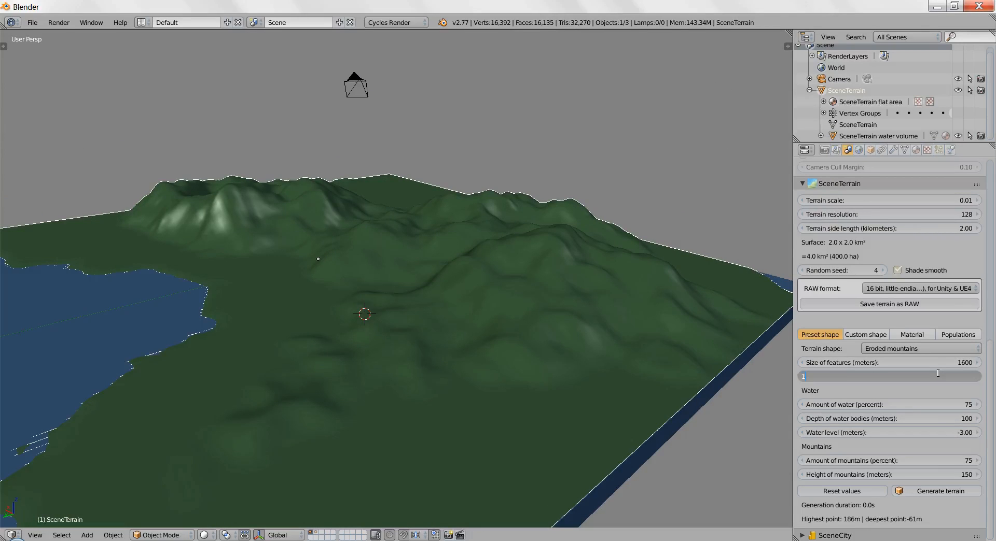
type("5")
key("Return")
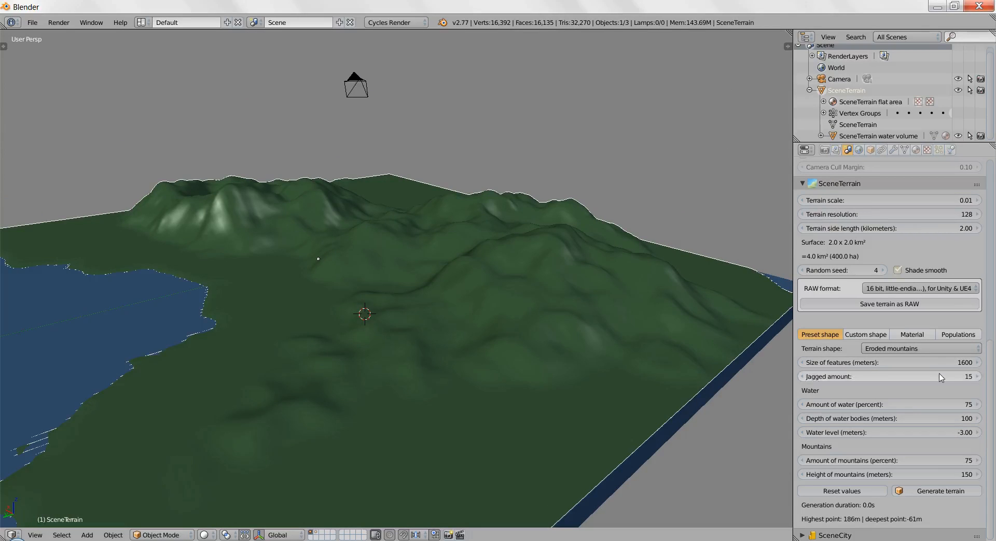
left_click(932, 492)
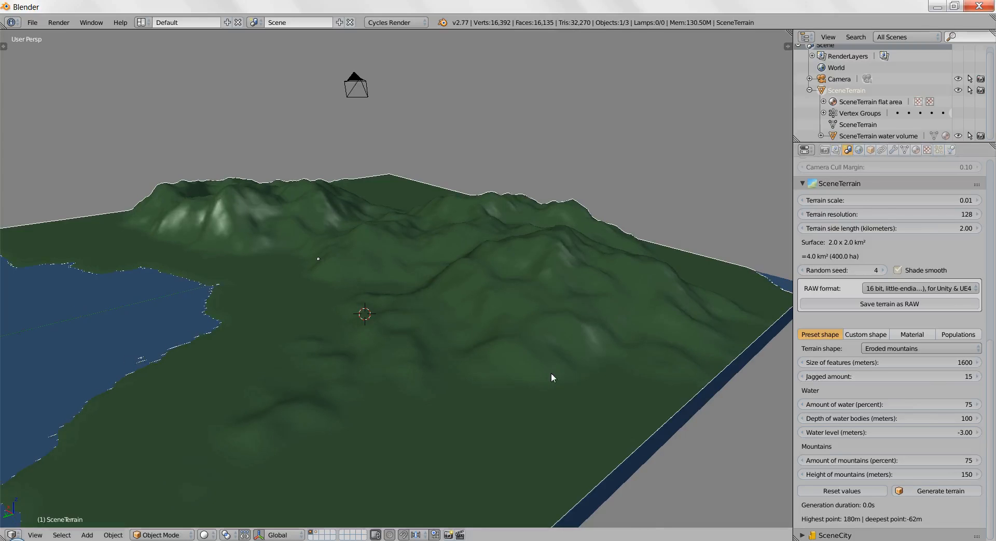
middle_click_drag(544, 369, 560, 402)
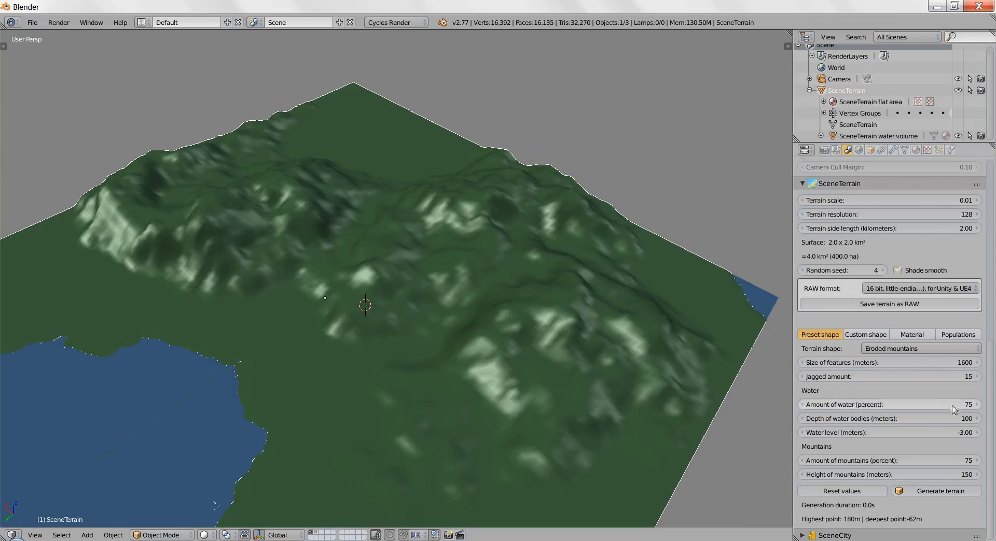
Examine the terrain's mesh density and mountain detail up close, alternating between wireframe and solid shading.
scroll(419, 329, "up", 10)
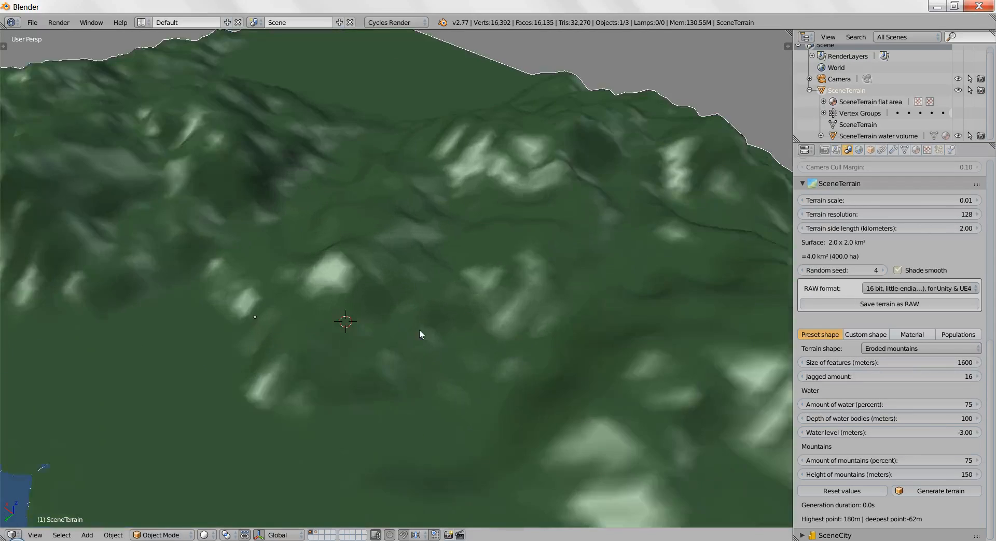
key("z")
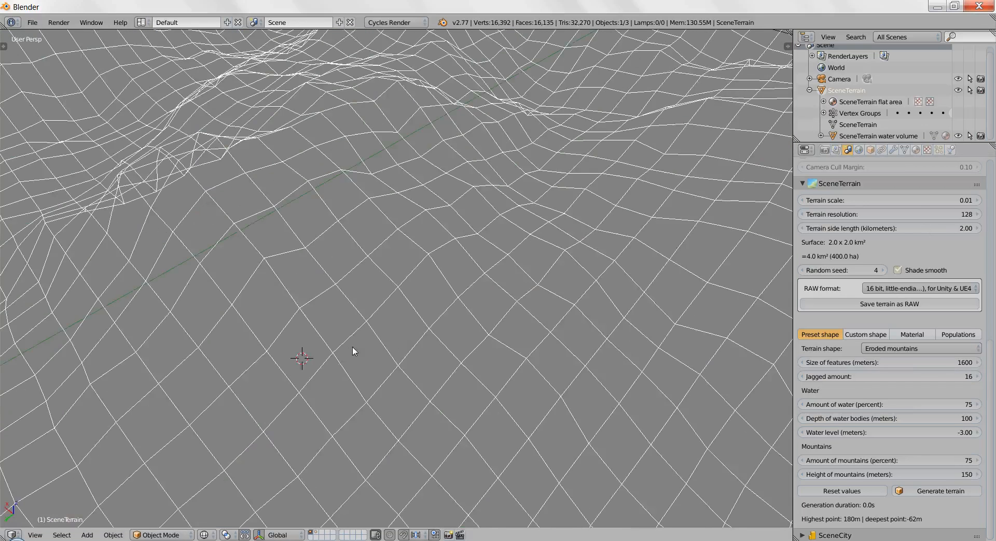
scroll(353, 351, "down", 2)
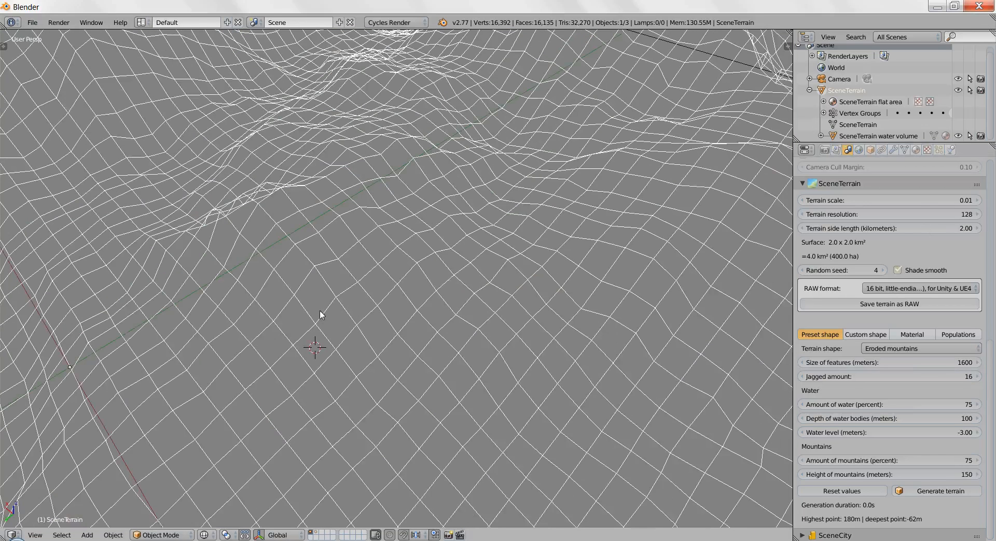
middle_click_drag(377, 325, 374, 383)
key("z")
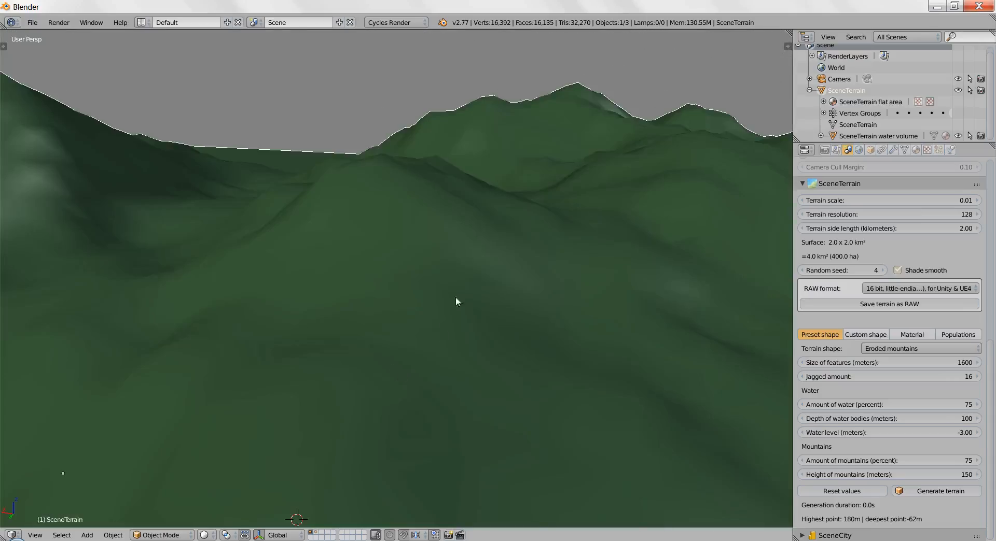
key("z")
scroll(455, 297, "down", 1)
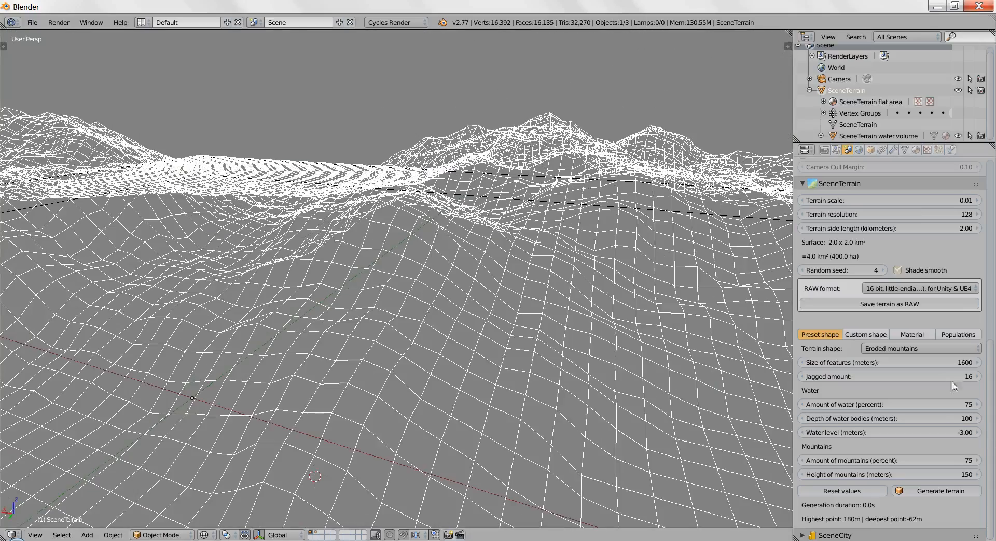
key("z")
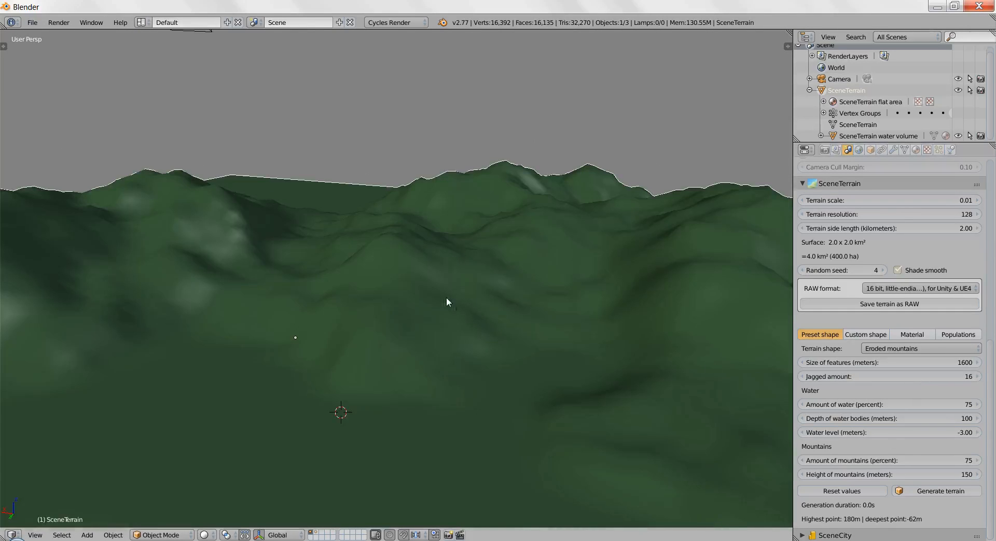
scroll(446, 302, "down", 2)
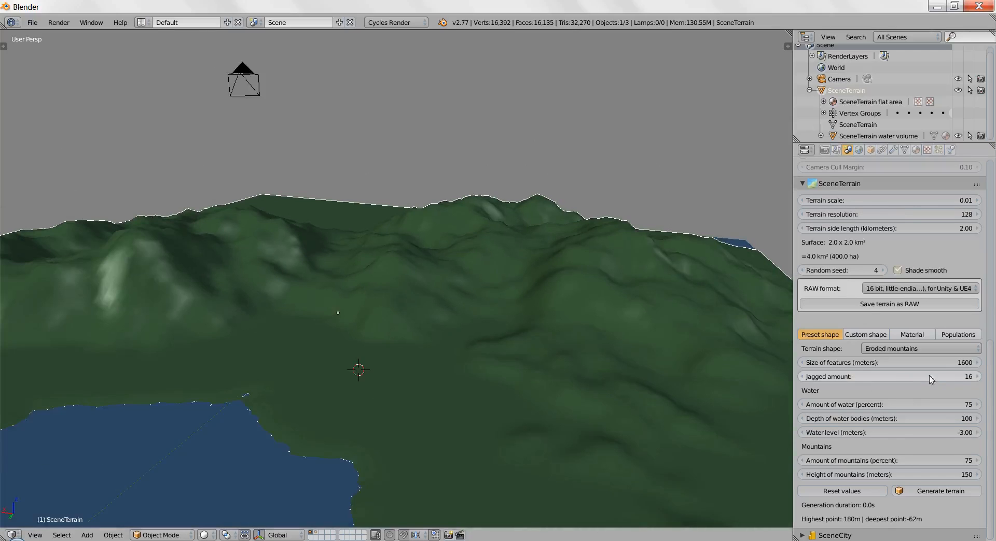
Raise the terrain resolution to 2711 and the jagged amount to 32, leaving the mesh ungenerated, and inspect the slopes up close.
left_click_drag(930, 379, 932, 378)
mouse_move(912, 212)
left_mouse_down()
mouse_move(942, 212)
mouse_move(896, 217)
mouse_move(916, 220)
left_mouse_up()
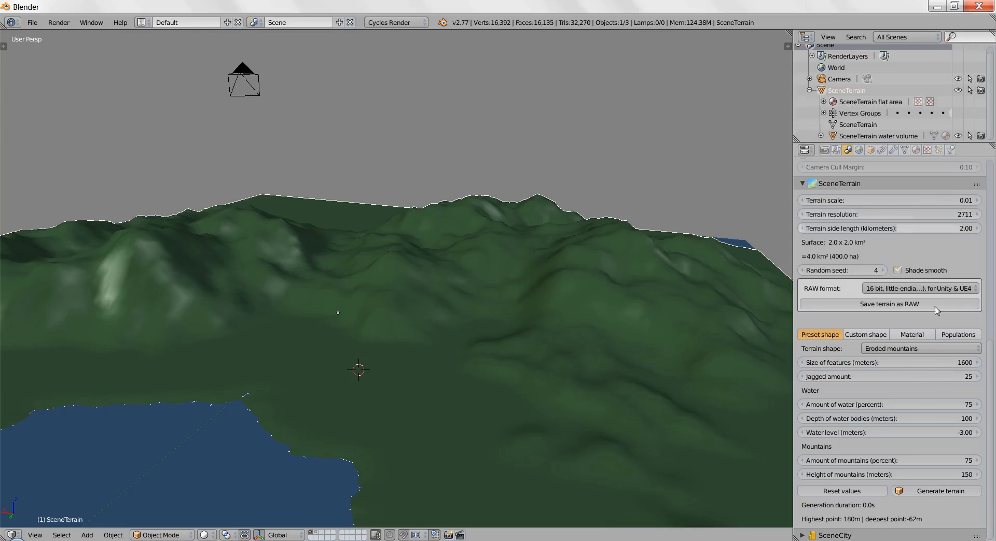
left_click_drag(914, 378, 918, 381)
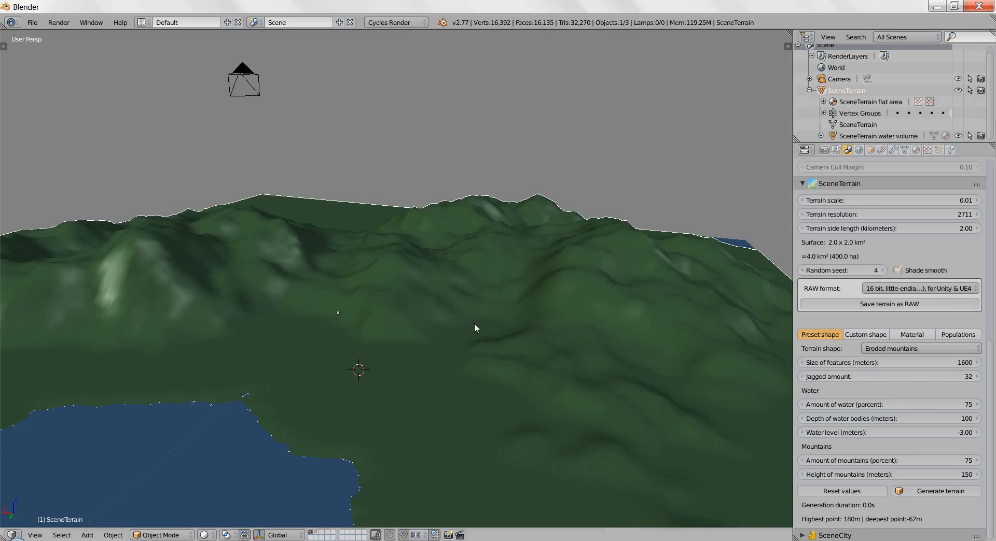
scroll(475, 328, "up", 4)
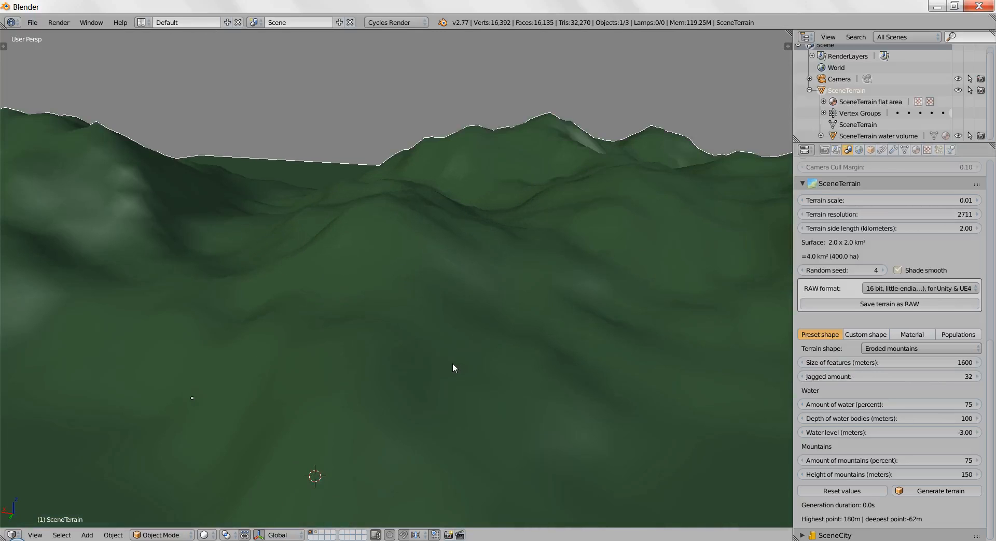
left_click(918, 213)
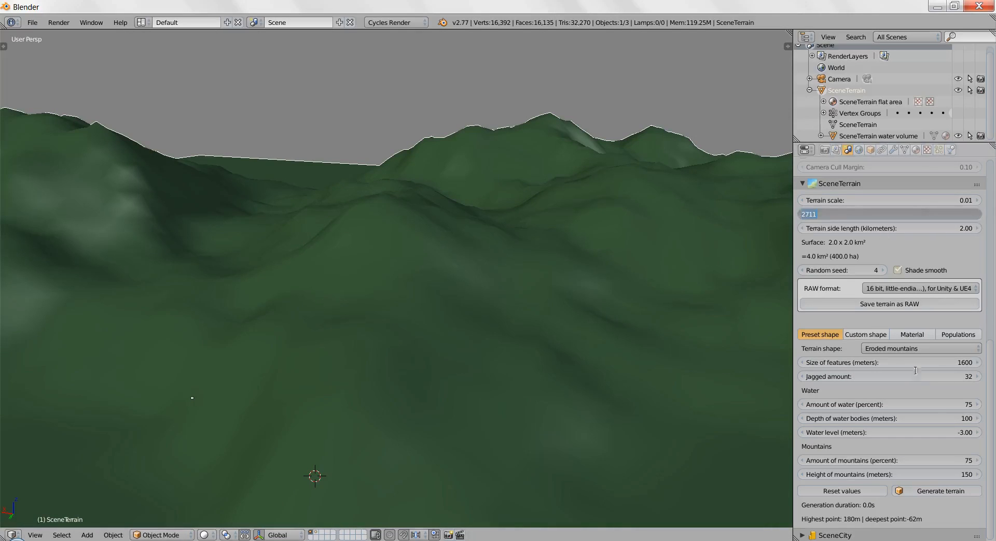
key("Return")
scroll(410, 291, "up", 2)
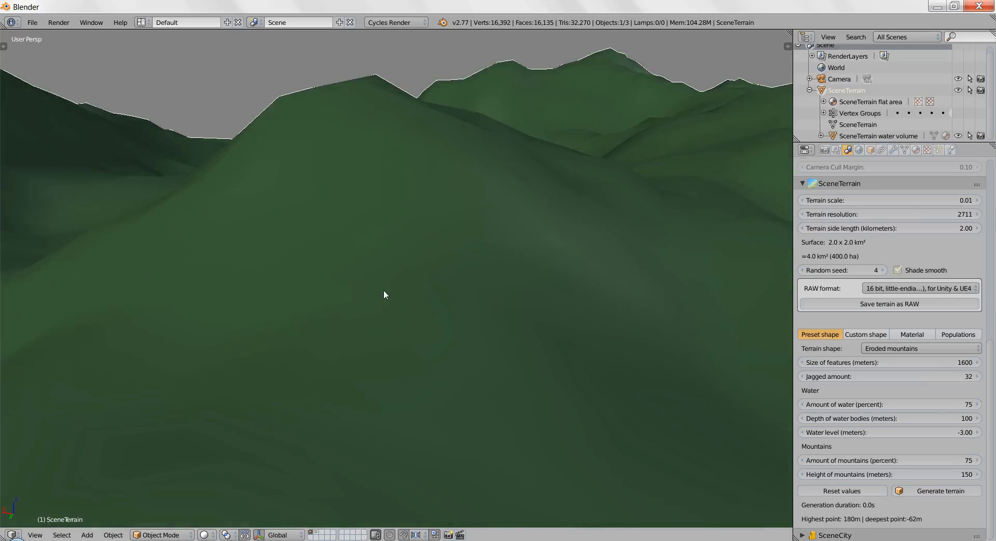
scroll(380, 291, "down", 2)
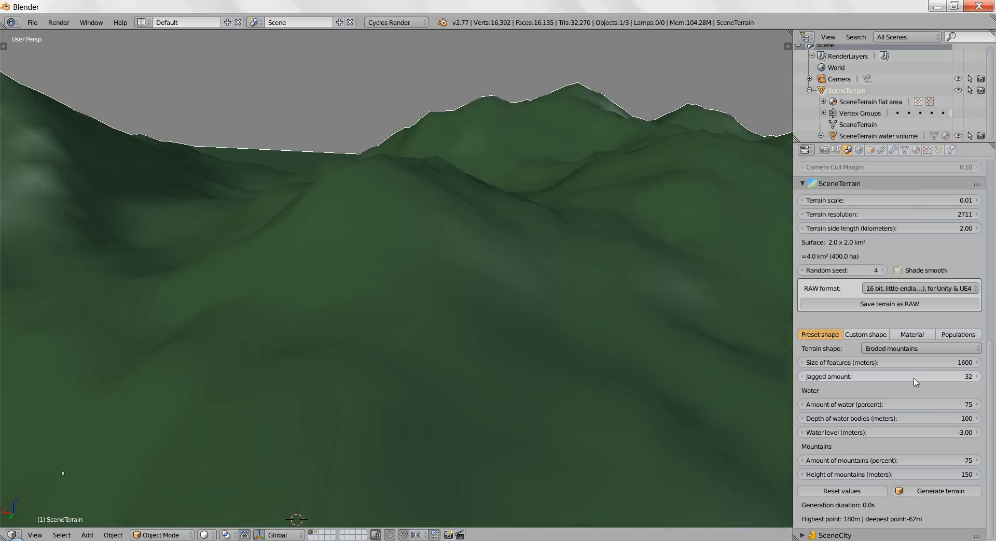
Set the terrain resolution to 128 and the jagged amount to 15.
left_click(938, 216)
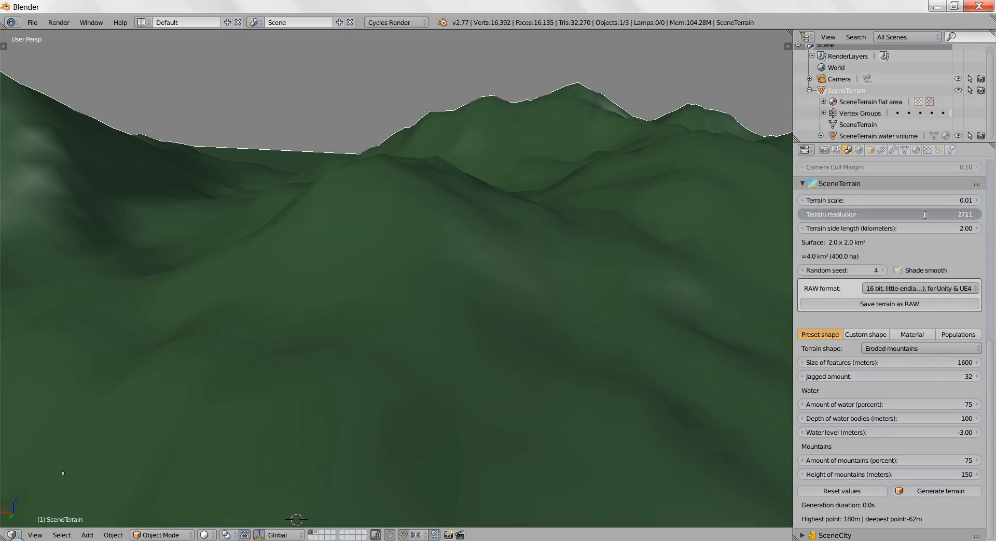
key("Return")
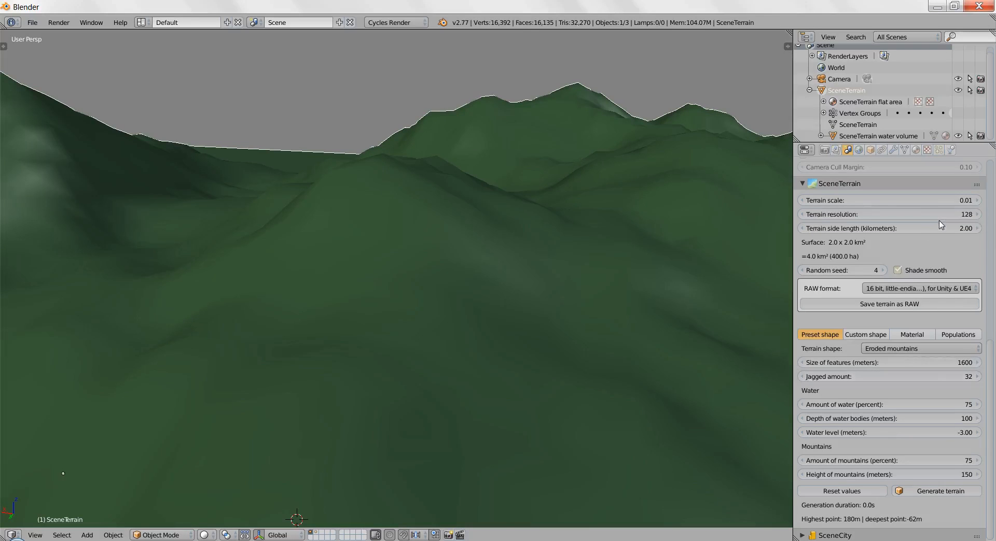
left_click(928, 377)
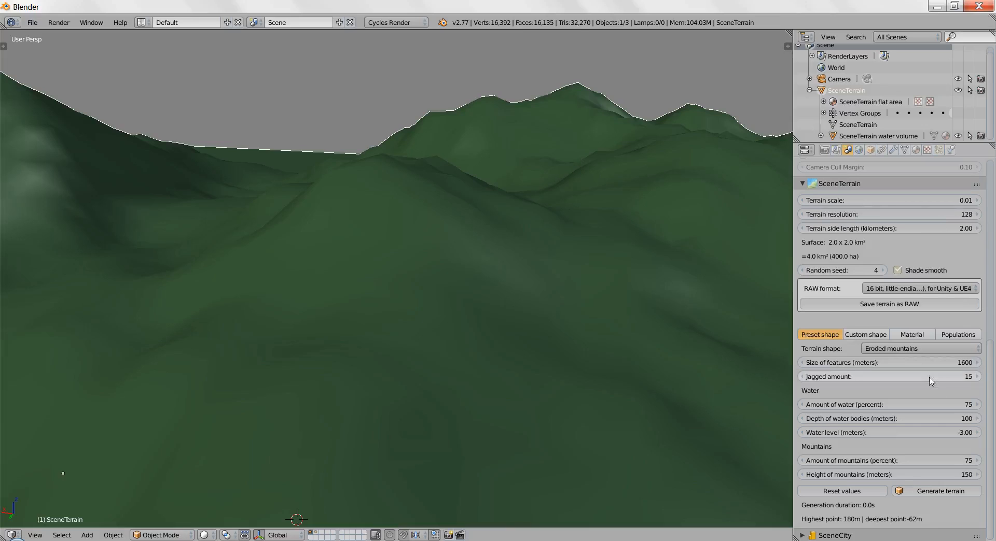
key("Return")
Set the amount of water to 0 percent and regenerate the terrain, with the whole terrain in view.
scroll(316, 233, "down", 6)
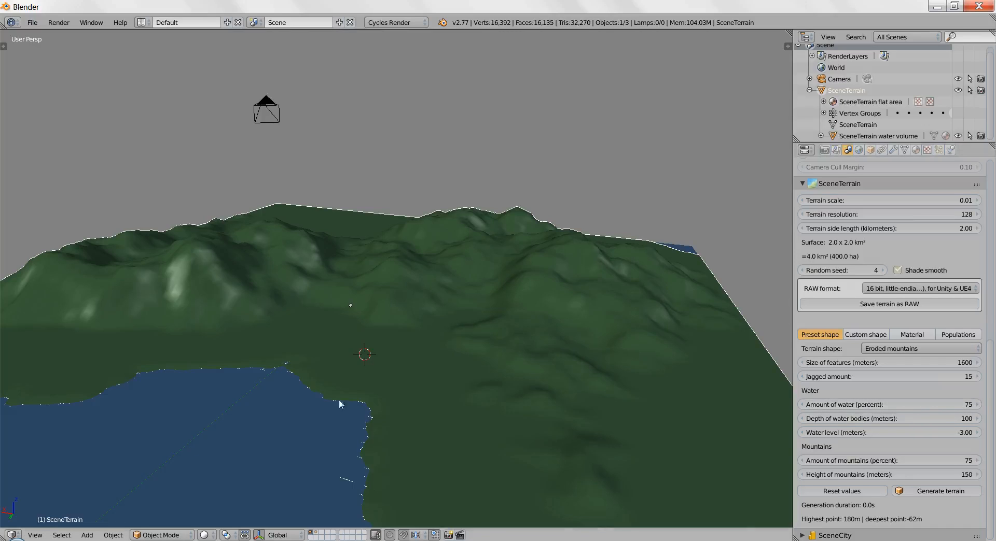
middle_click_drag(337, 404, 324, 457)
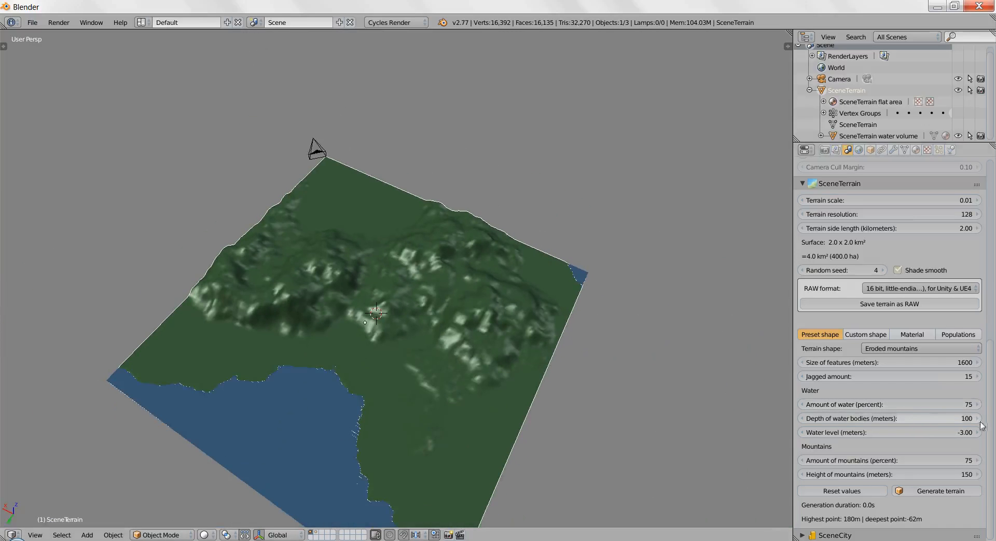
left_click(912, 405)
key("Return")
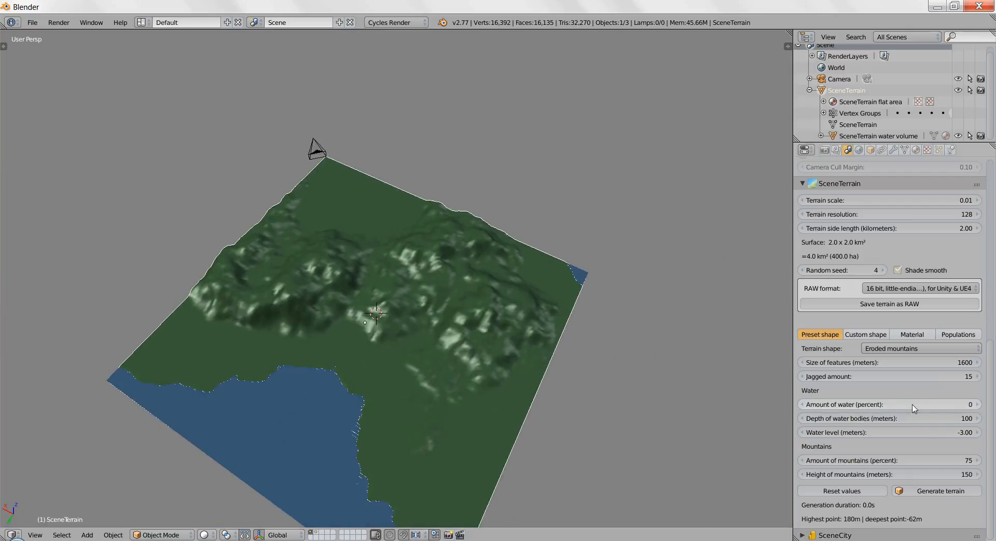
left_click(940, 491)
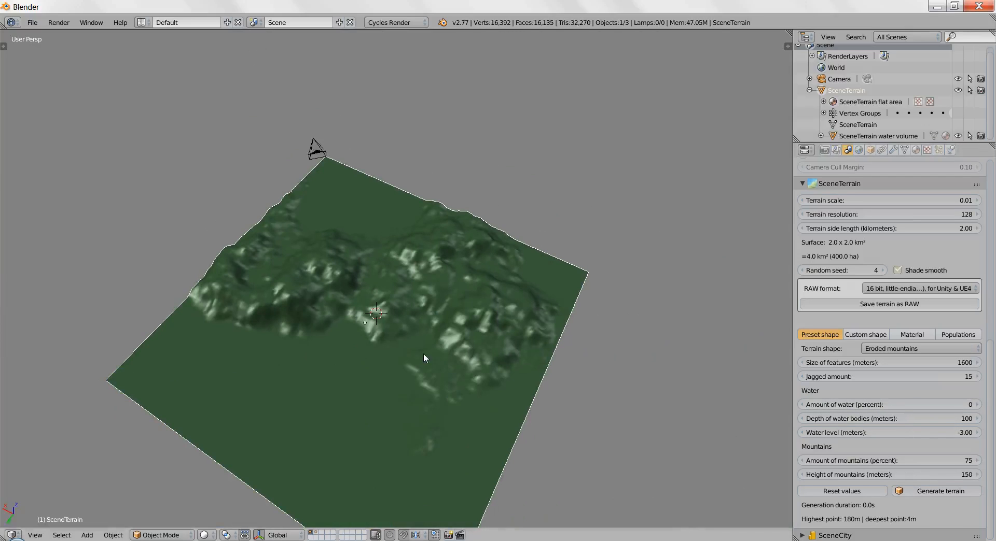
Set the amount of water to 50 percent and regenerate the terrain.
left_click(938, 405)
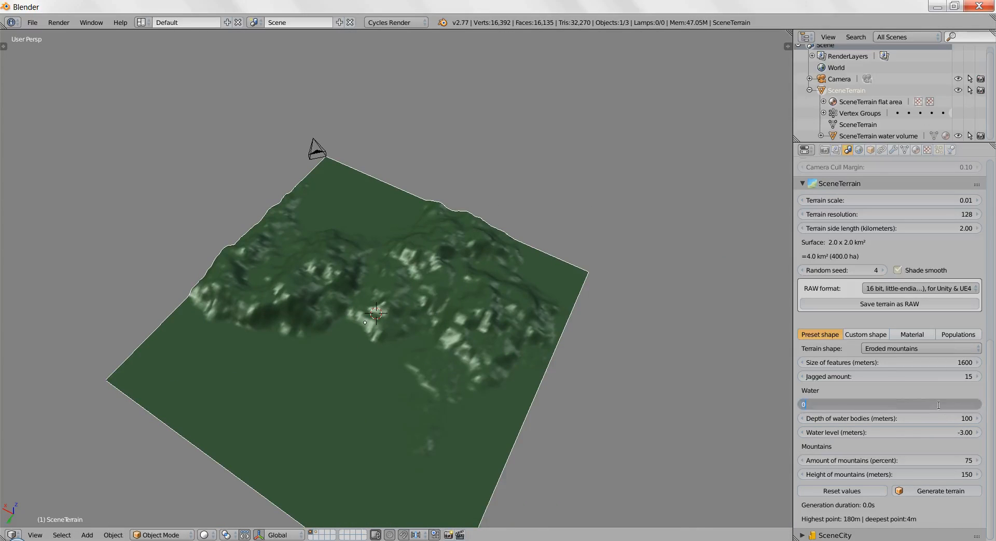
type("50")
key("Return")
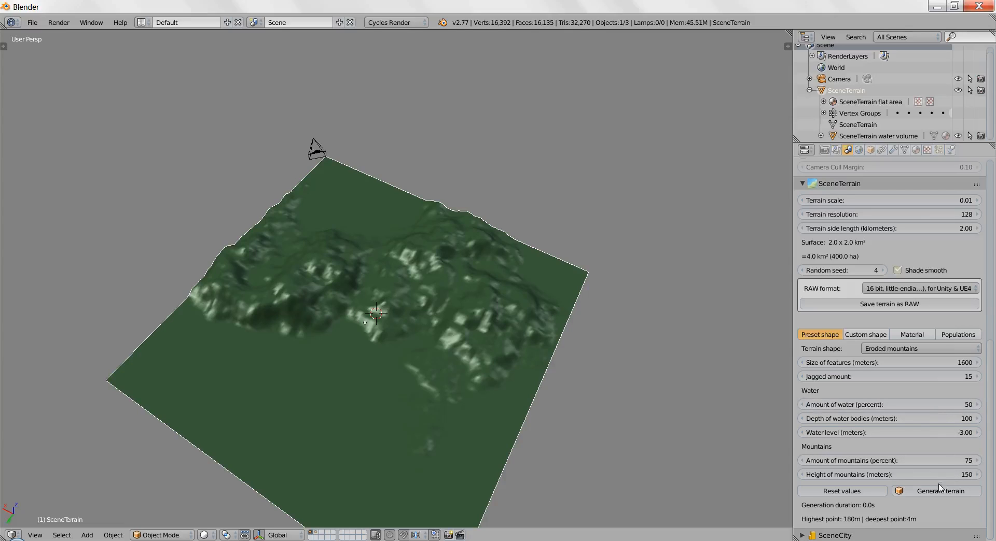
left_click(912, 494)
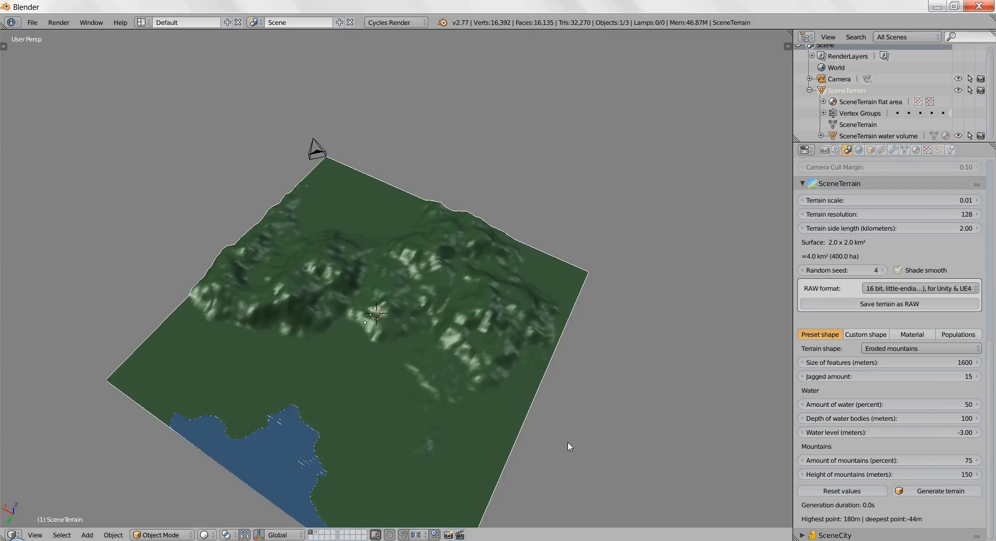
Set the amount of water to 100 percent and regenerate the terrain.
left_click(929, 405)
type("100")
key("Return")
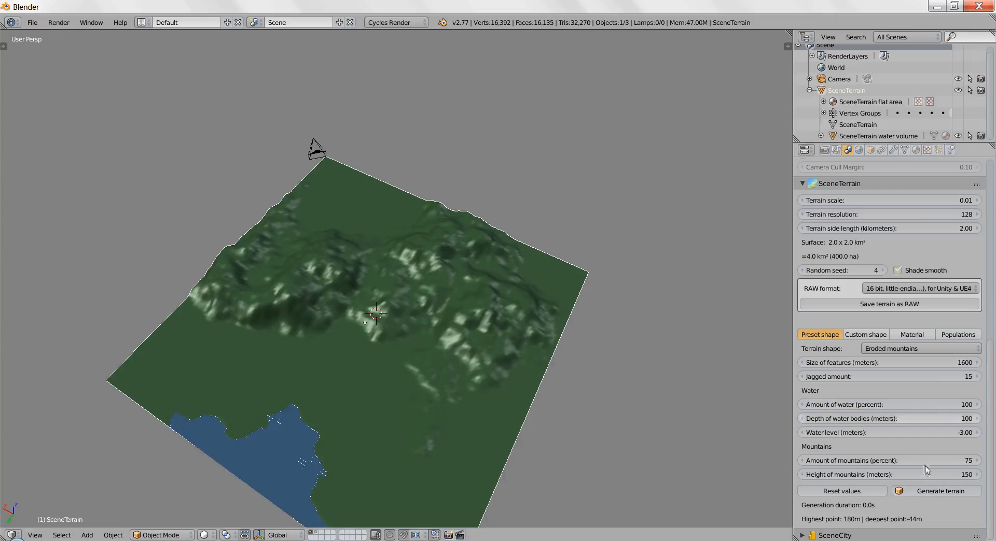
left_click(944, 494)
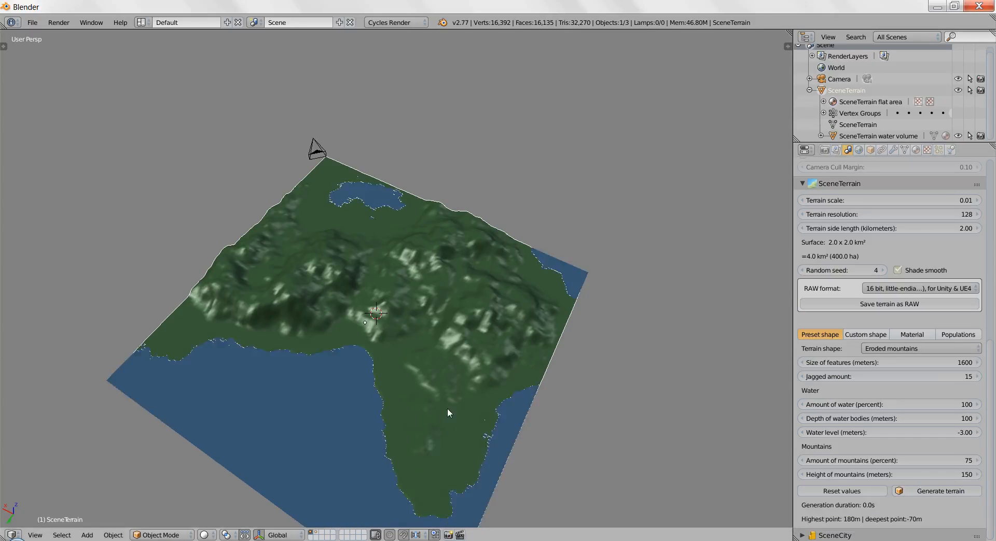
Examine the water bodies and their depth, switching to wireframe shading and a right orthographic view of the submerged terrain edge.
middle_click_drag(447, 409, 409, 346)
scroll(349, 325, "up", 3)
middle_click_drag(273, 339, 341, 375, "shift")
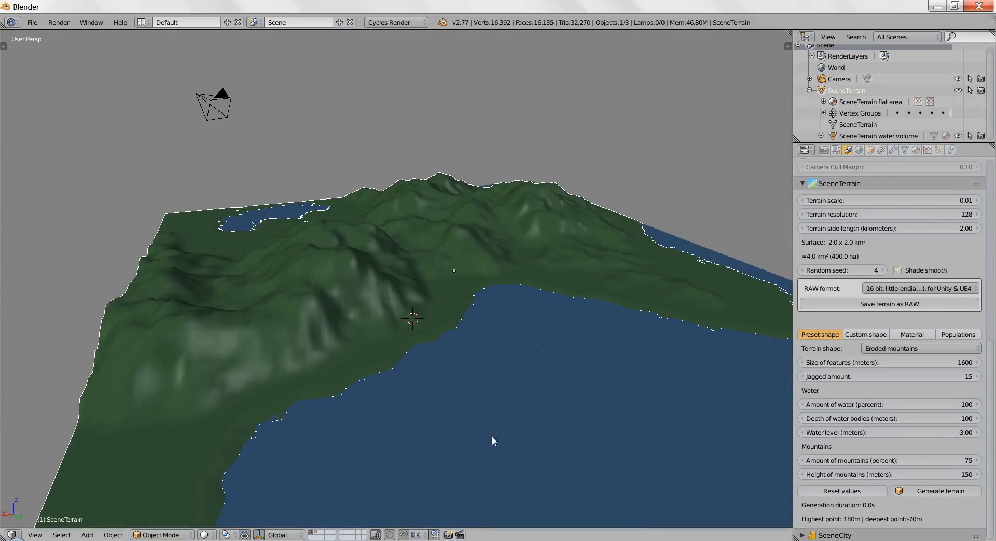
middle_click_drag(492, 437, 517, 444)
key("z")
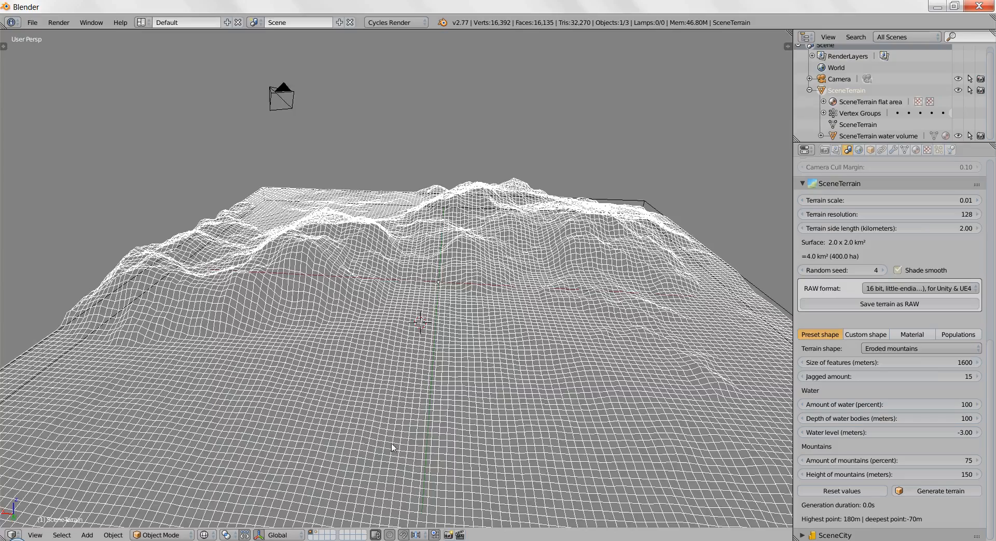
middle_click_drag(360, 437, 366, 411)
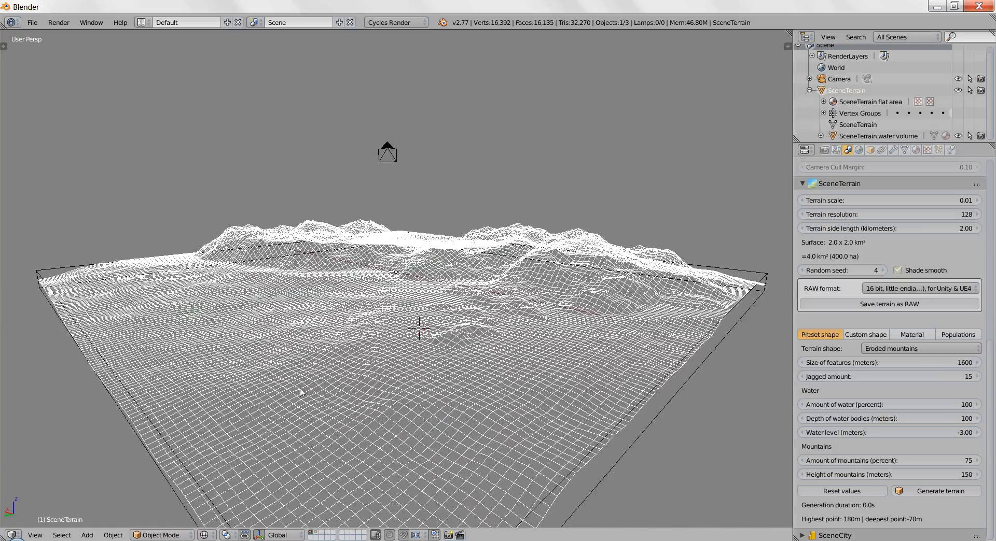
scroll(272, 385, "up", 2)
key("KP_3")
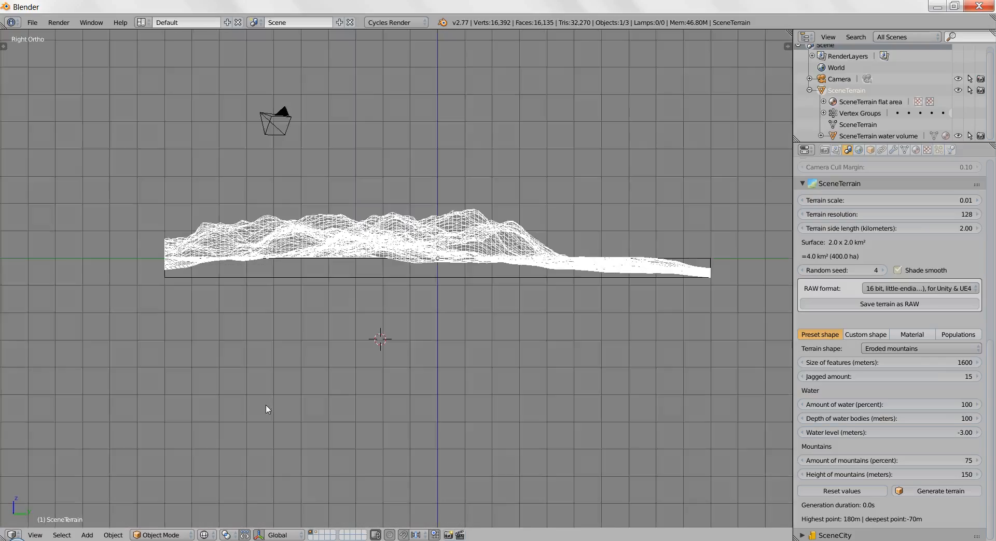
scroll(266, 405, "up", 2)
middle_click_drag(423, 351, 125, 368, "shift")
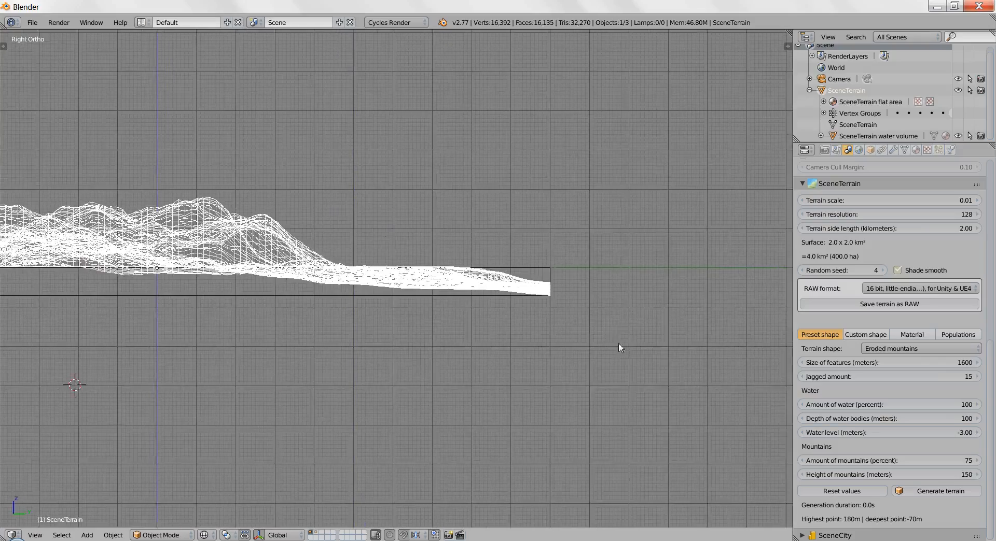
middle_click_drag(589, 339, 509, 333, "shift")
scroll(500, 309, "up", 3)
middle_click_drag(495, 282, 438, 299, "shift")
scroll(447, 295, "up", 4)
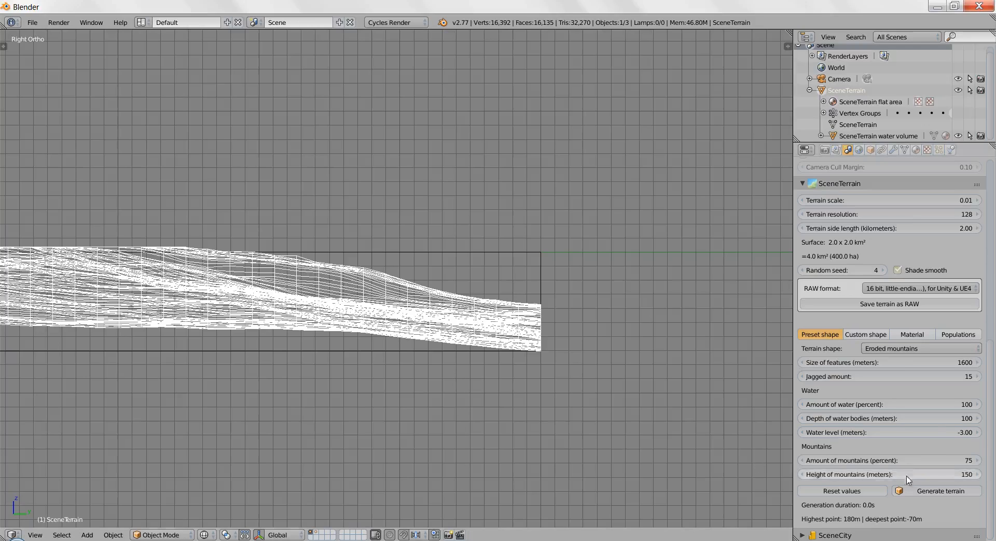
Set the depth of water bodies to 200 meters and regenerate the terrain.
left_click(932, 420)
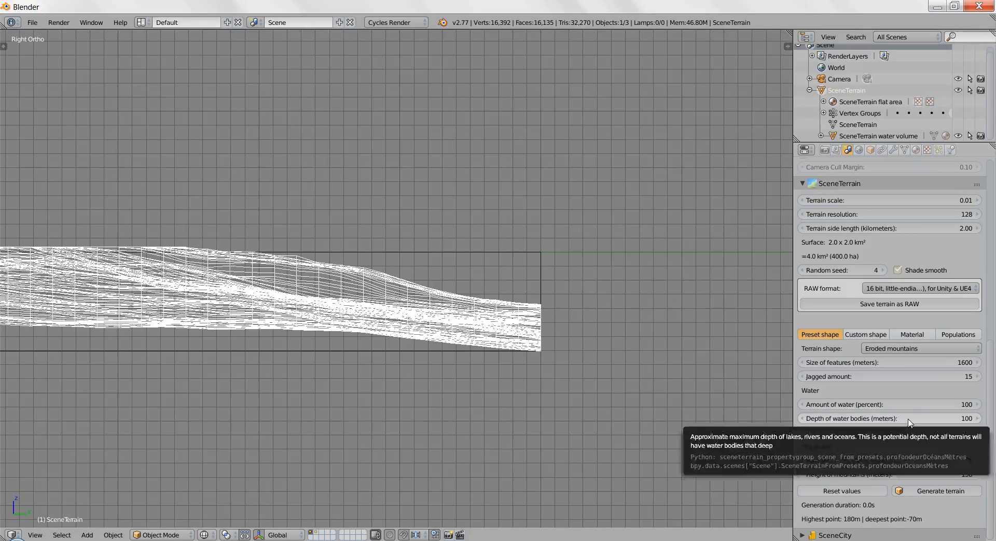
left_click(906, 419)
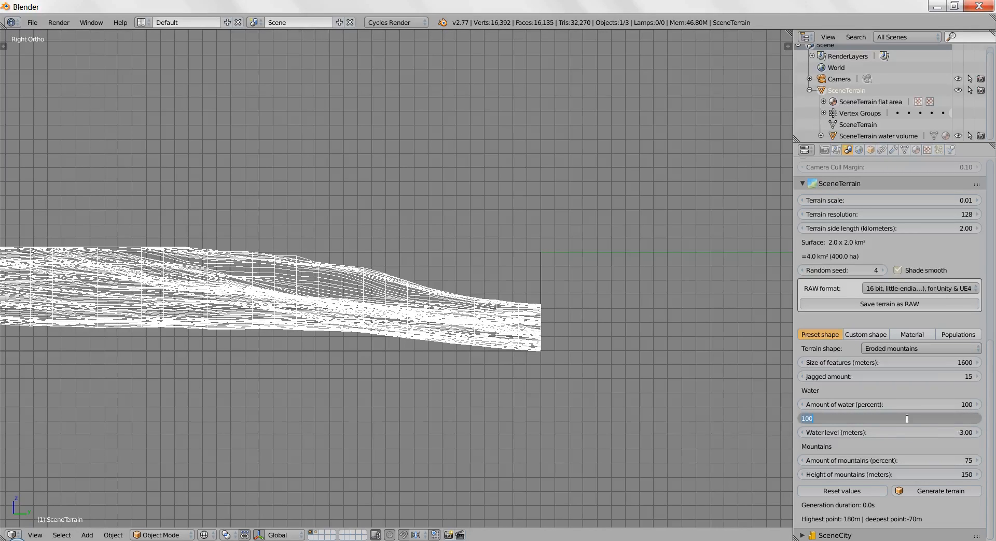
type("200")
key("Return")
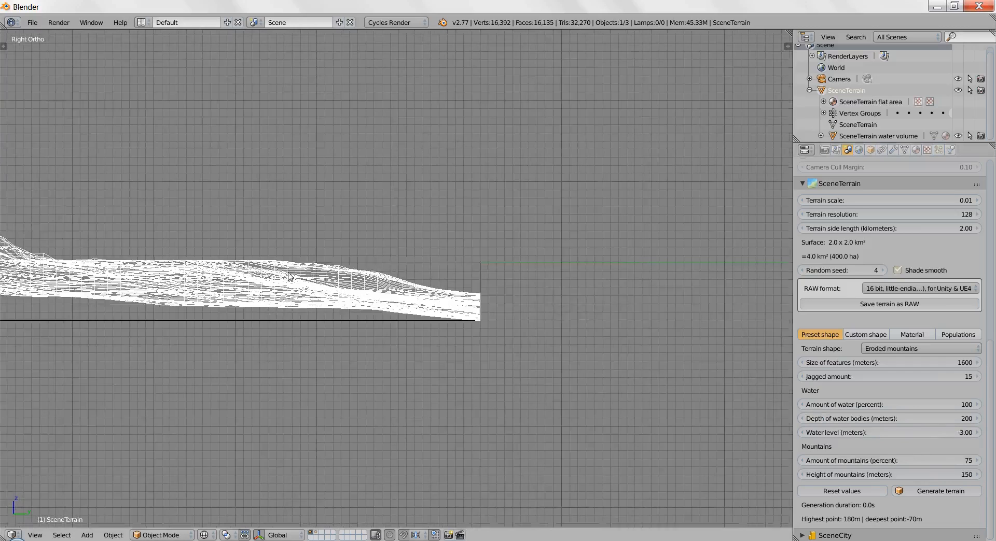
left_click(941, 496)
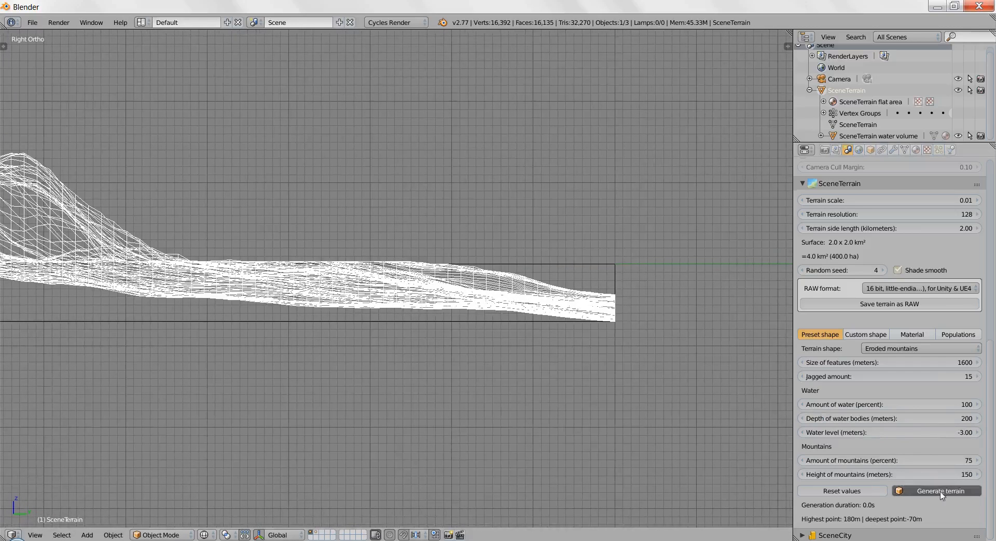
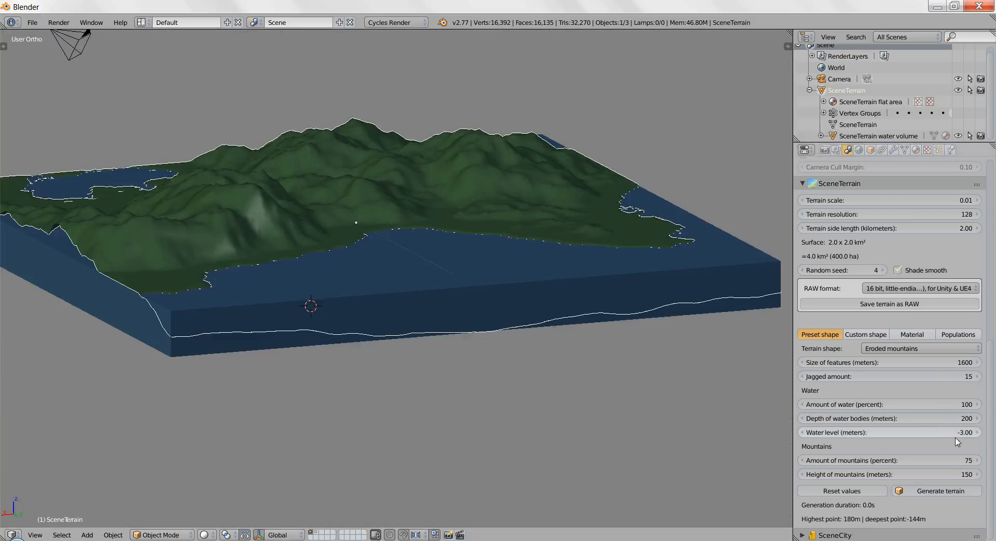
Switch to perspective view and center the view on a single terrain vertex near the shoreline in Edit Mode.
scroll(453, 228, "up", 4)
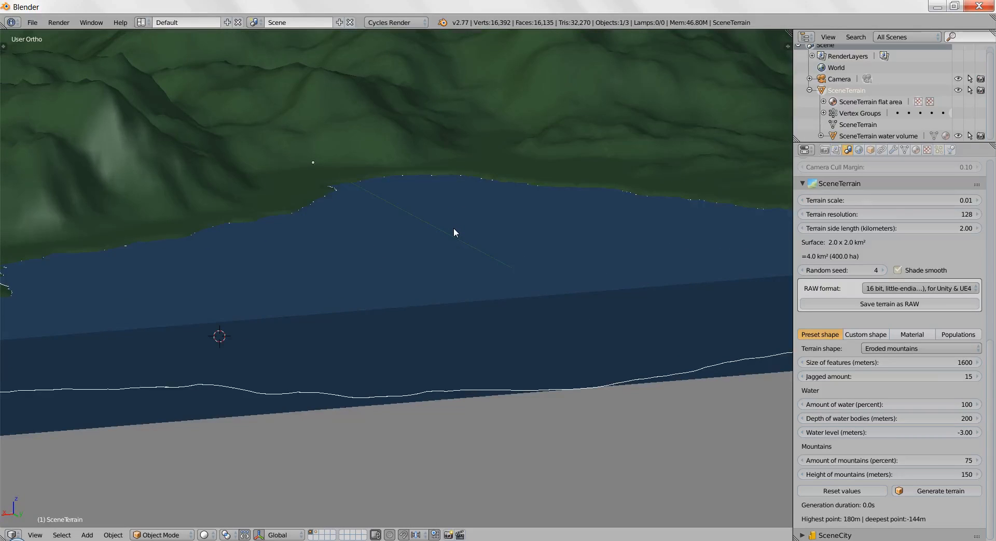
key("KP_5")
scroll(454, 228, "up", 6)
middle_click_drag(91, 214, 275, 285, "shift")
key("Tab")
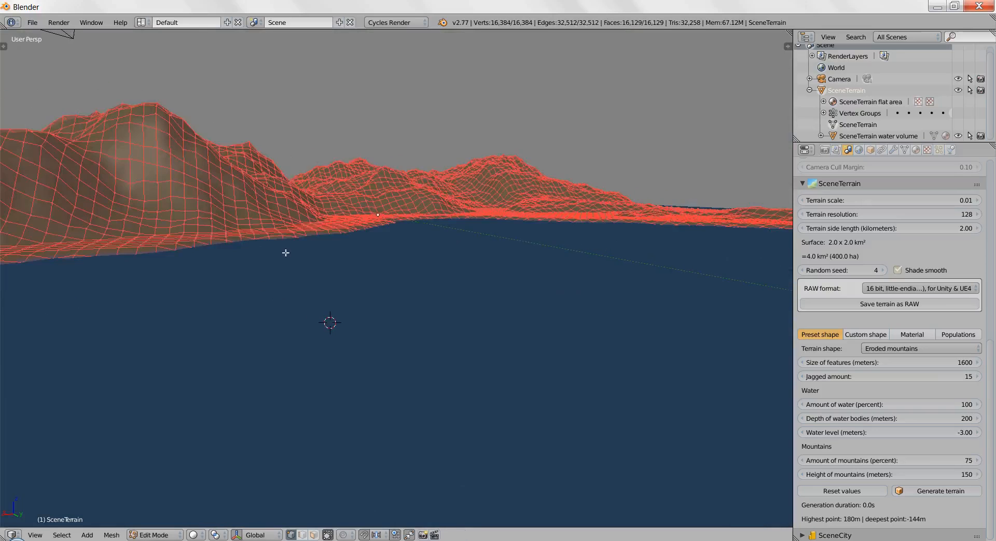
right_click(334, 232)
key("KP_Decimal")
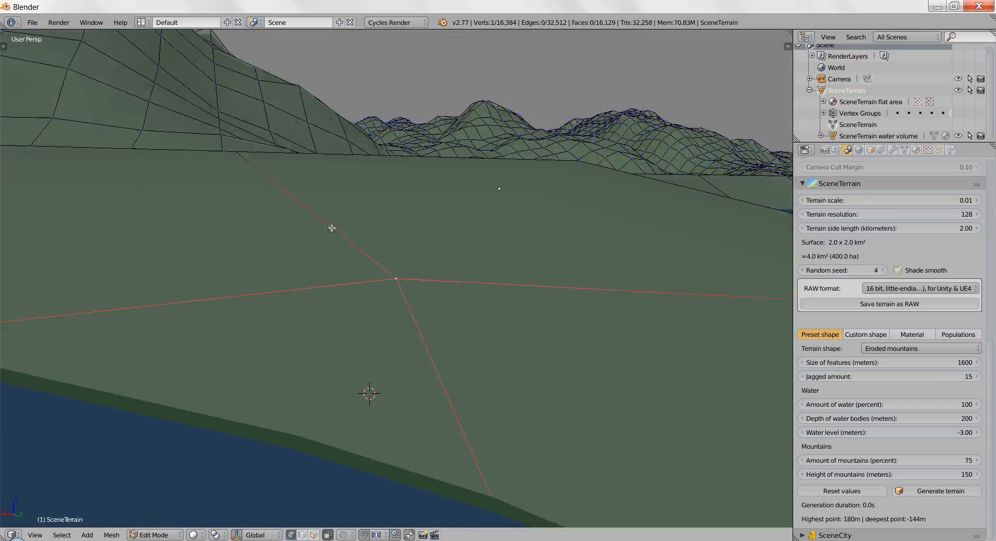
Return to Object Mode and inspect the shoreline where the terrain meets the water up close from several angles.
key("Tab")
scroll(413, 300, "down", 5)
middle_click_drag(524, 295, 437, 317)
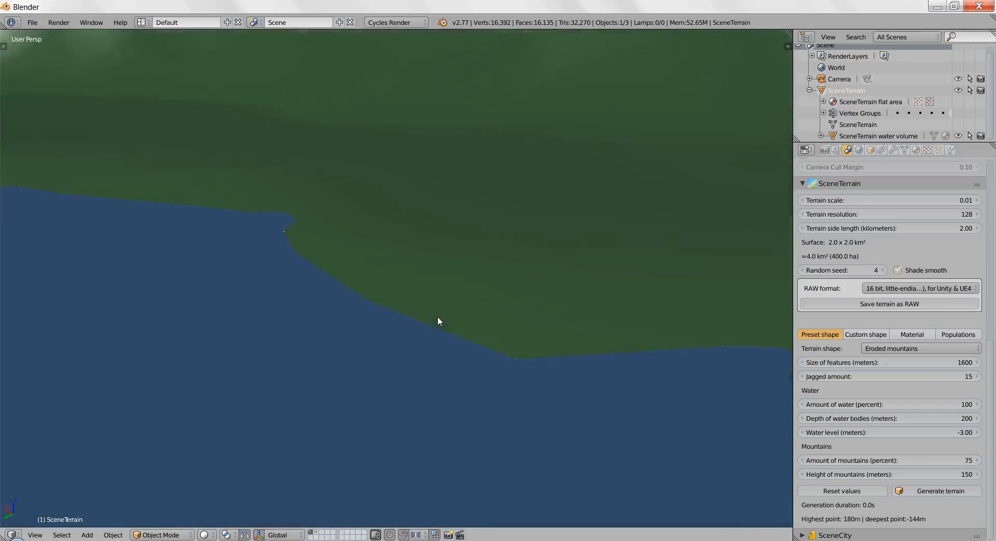
scroll(547, 353, "down", 3)
middle_click_drag(547, 358, 491, 256)
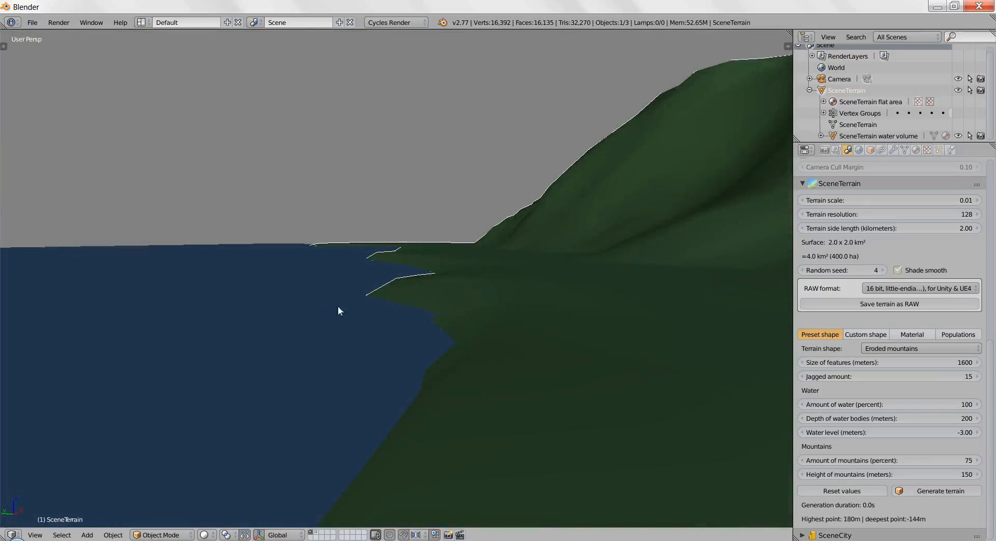
middle_click_drag(337, 310, 362, 296)
middle_click_drag(539, 283, 133, 371)
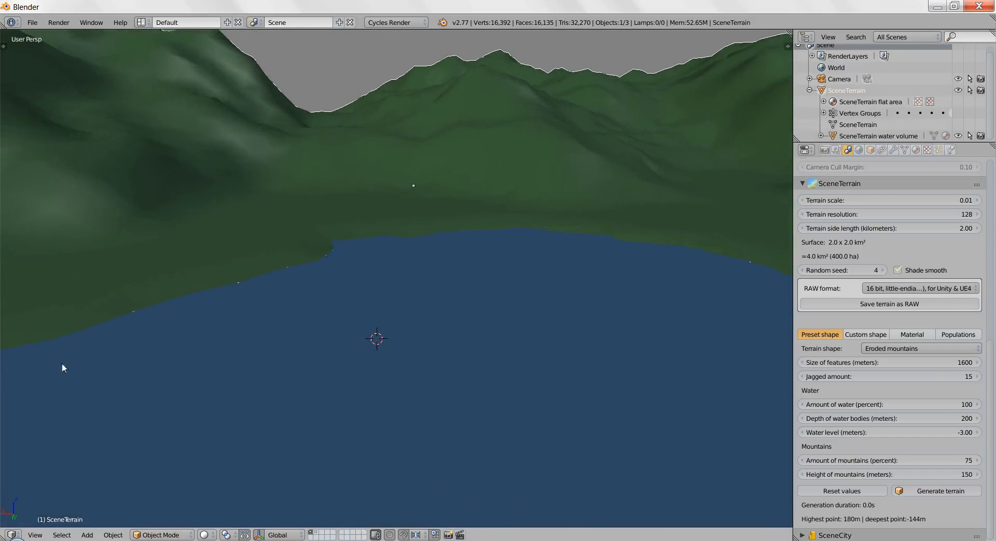
middle_click_drag(62, 369, 330, 293)
middle_click_drag(304, 365, 397, 321)
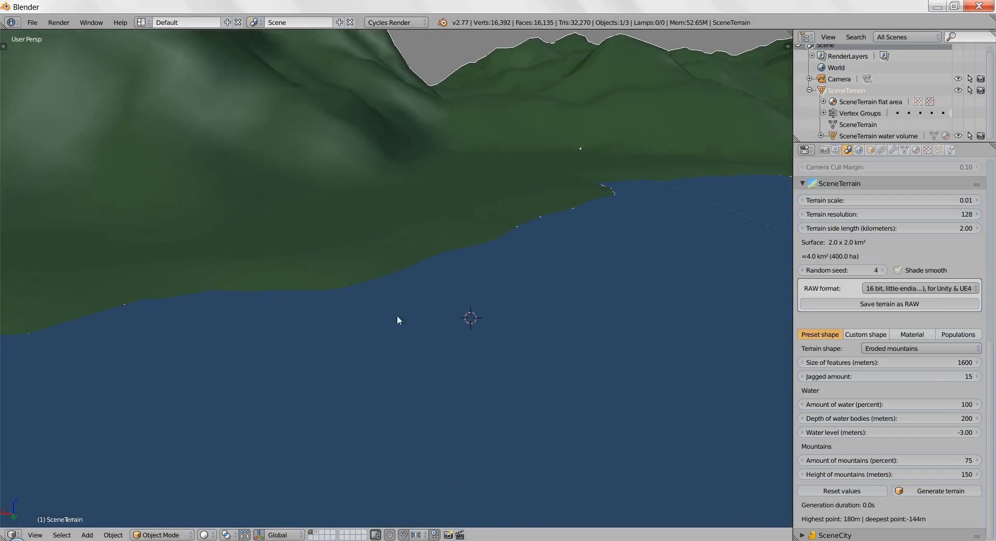
middle_click_drag(294, 273, 646, 234)
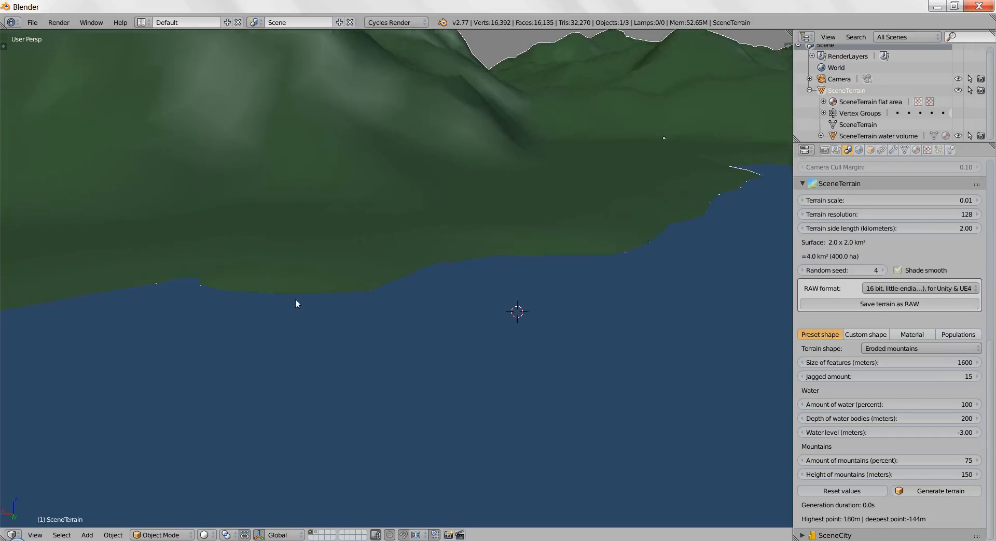
middle_click_drag(294, 298, 350, 291)
mouse_move(420, 289)
middle_mouse_down()
mouse_move(440, 282)
mouse_move(414, 287)
middle_mouse_up()
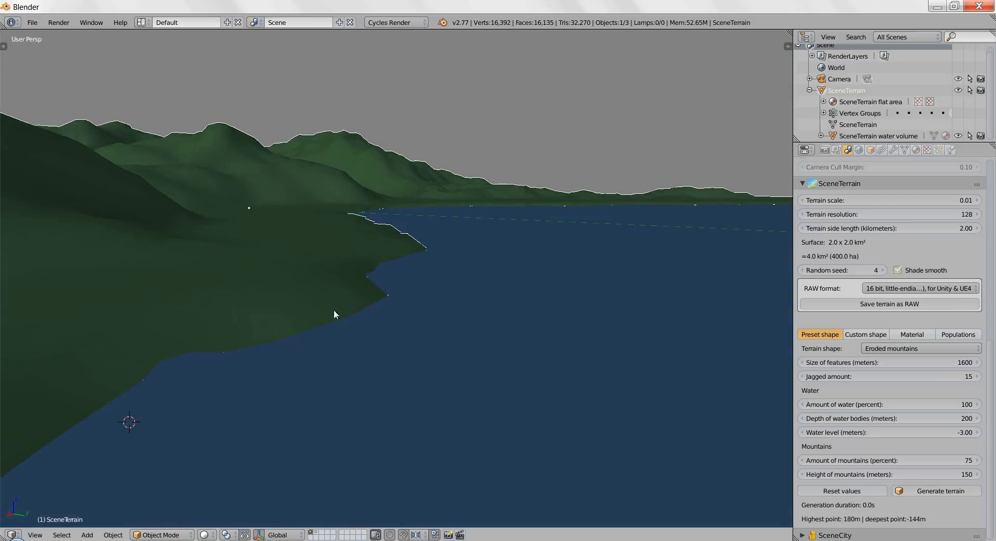
Set the water level to 0 meters and regenerate the terrain.
left_click(949, 433)
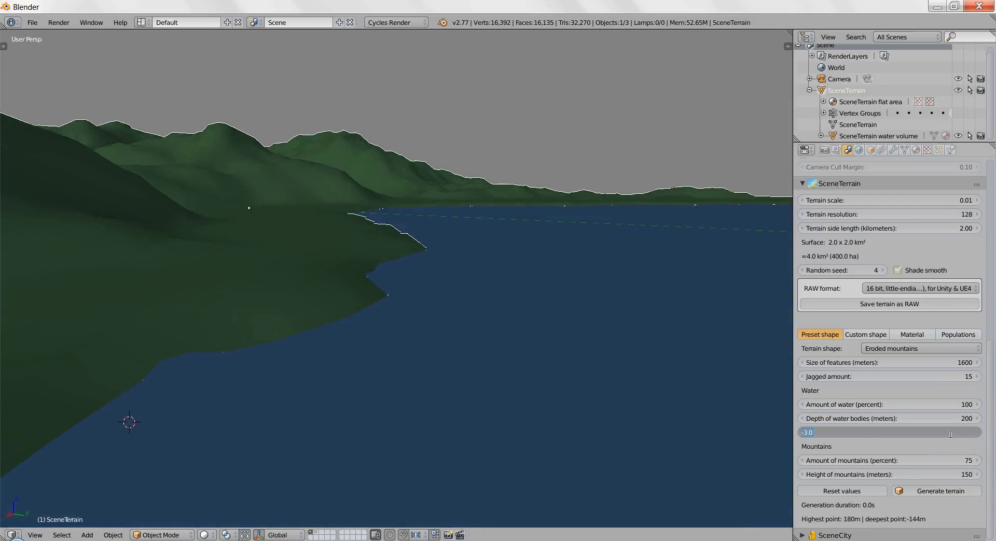
type("0")
key("Return")
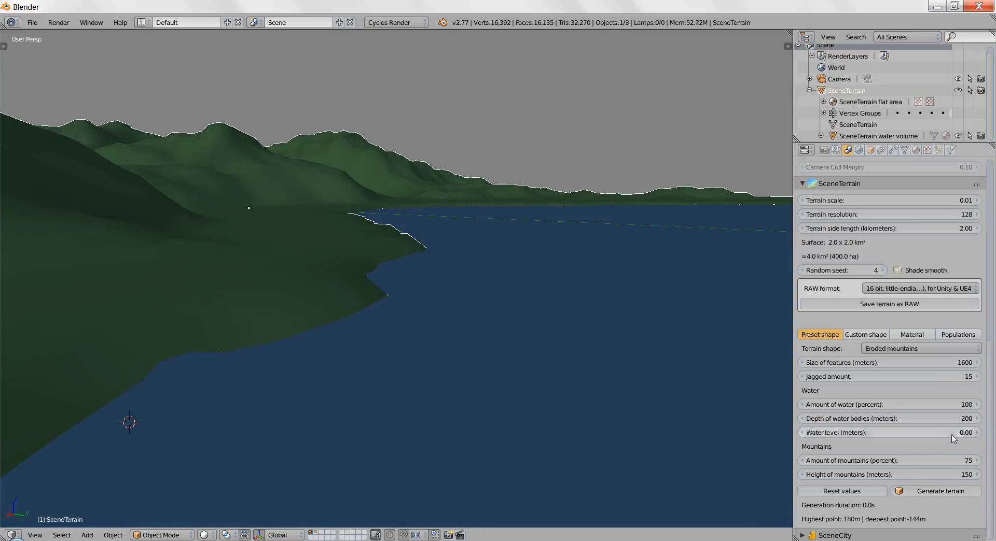
left_click(938, 493)
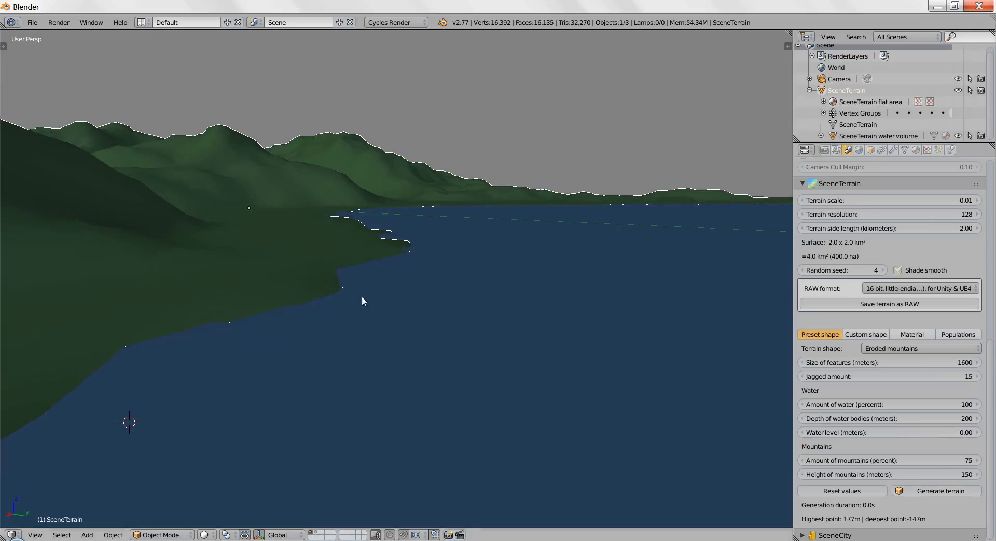
Inspect the terrain mesh along the shoreline in Edit Mode, then return to Object Mode.
key("z")
key("z")
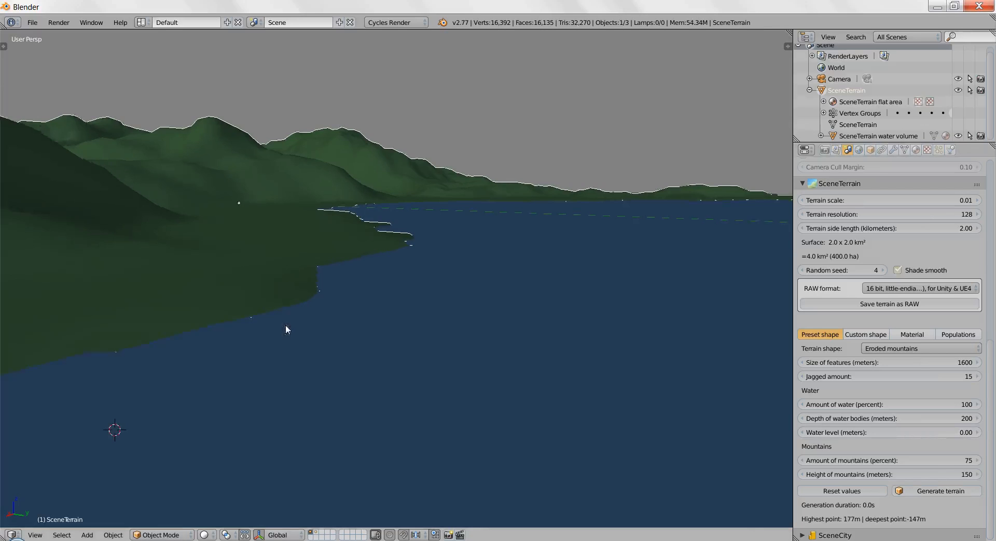
key("Tab")
scroll(332, 384, "up", 5)
middle_click_drag(325, 375, 326, 375)
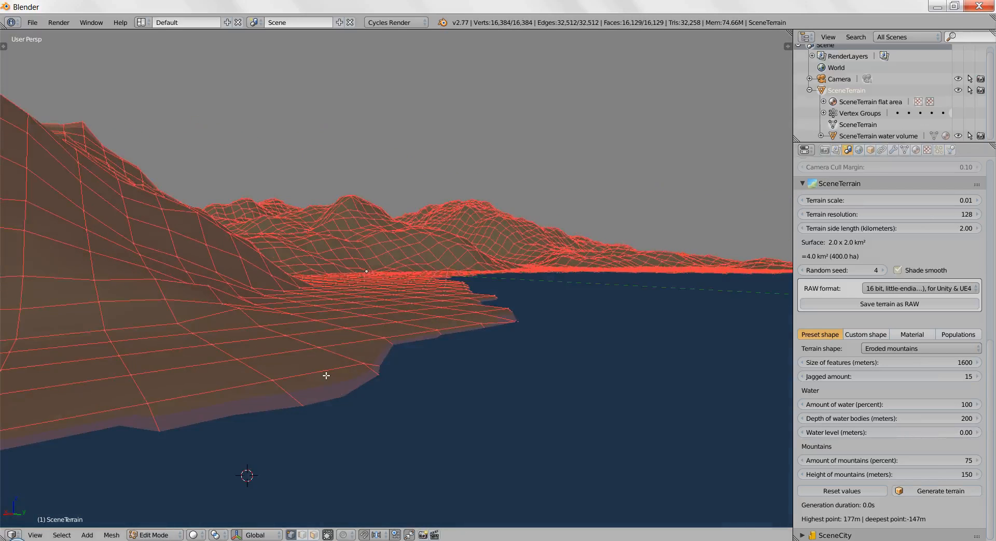
middle_click_drag(407, 365, 446, 348)
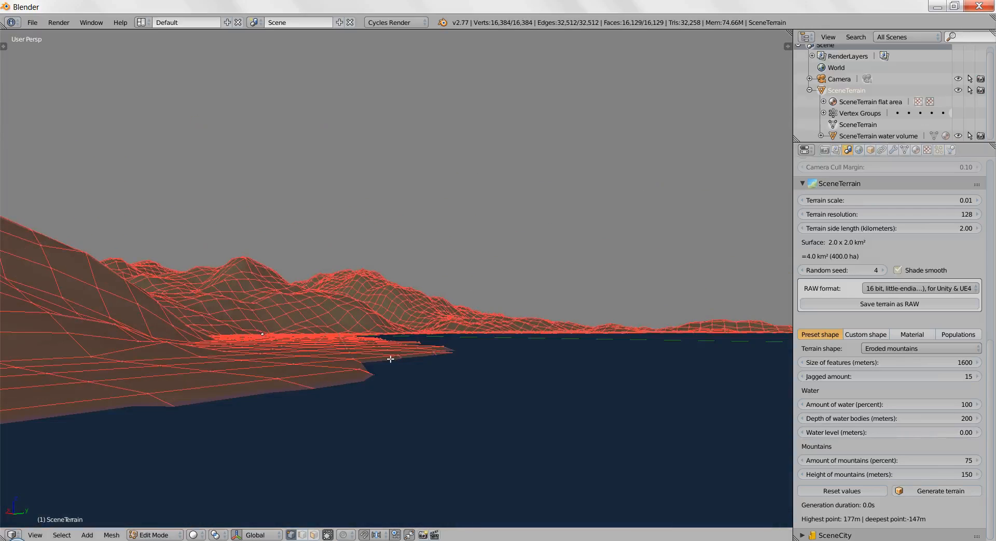
key("Tab")
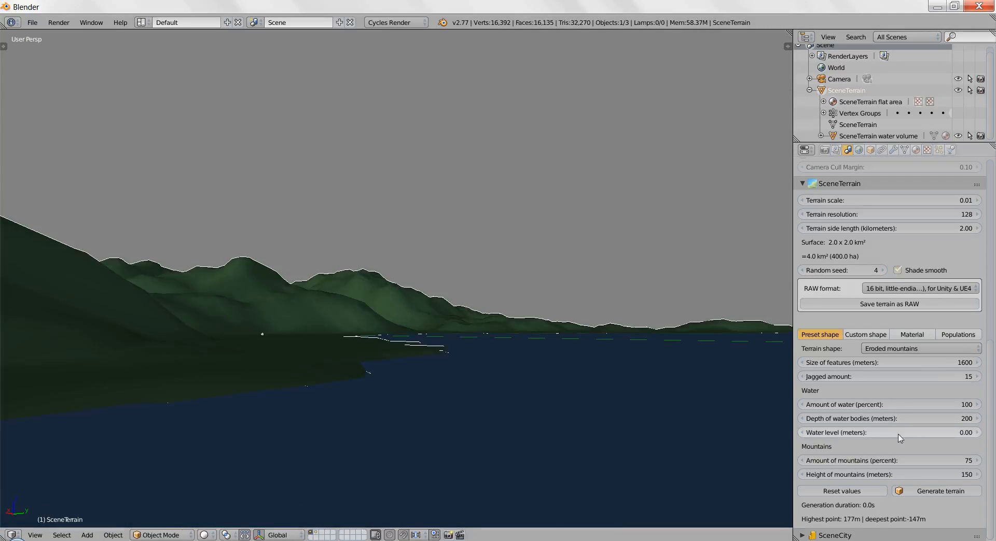
Set the water level to -10 meters, regenerate the terrain and show its mesh in Edit Mode.
left_click(929, 433)
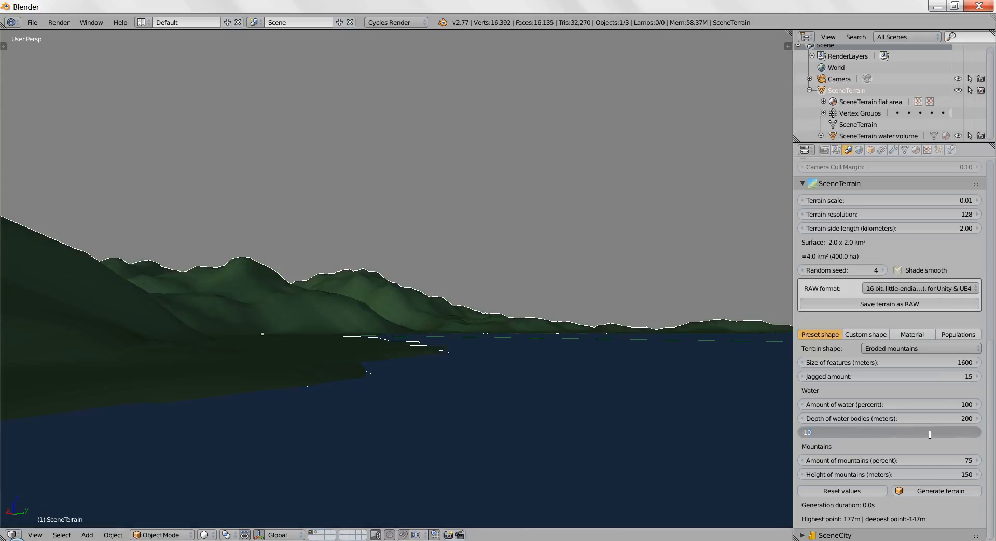
key("Return")
left_click(929, 492)
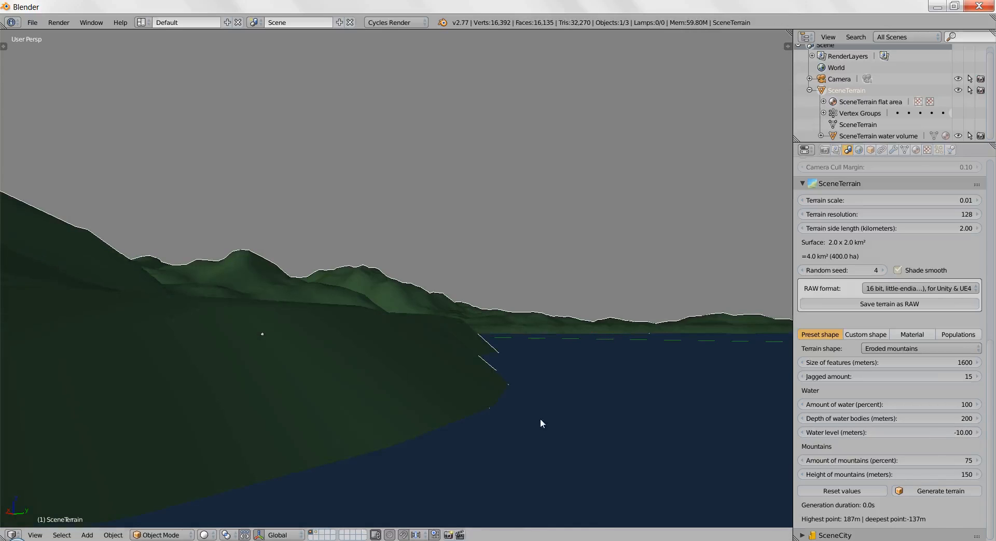
key("Tab")
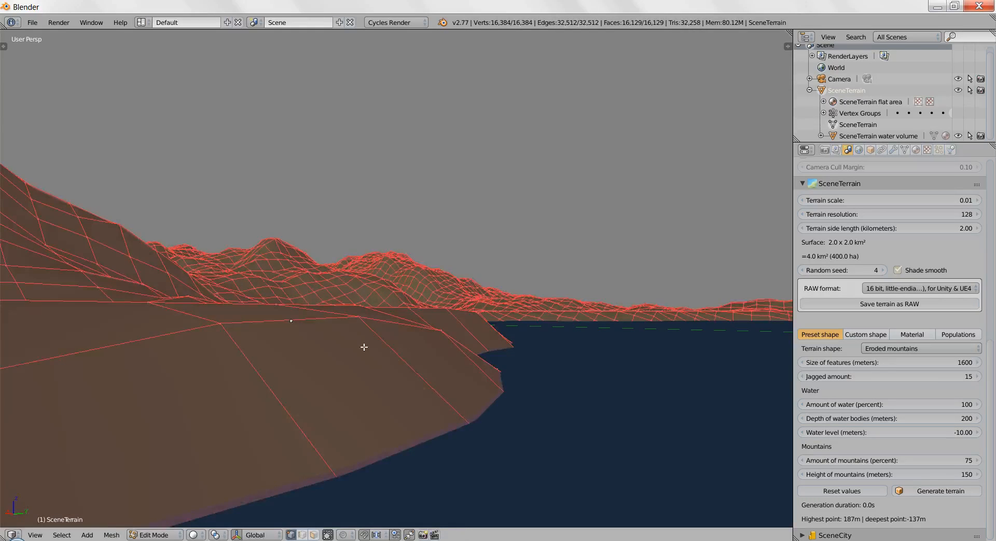
Inspect the shoreline mesh from several angles in Object and Edit Mode, finishing in Object Mode.
key("Tab")
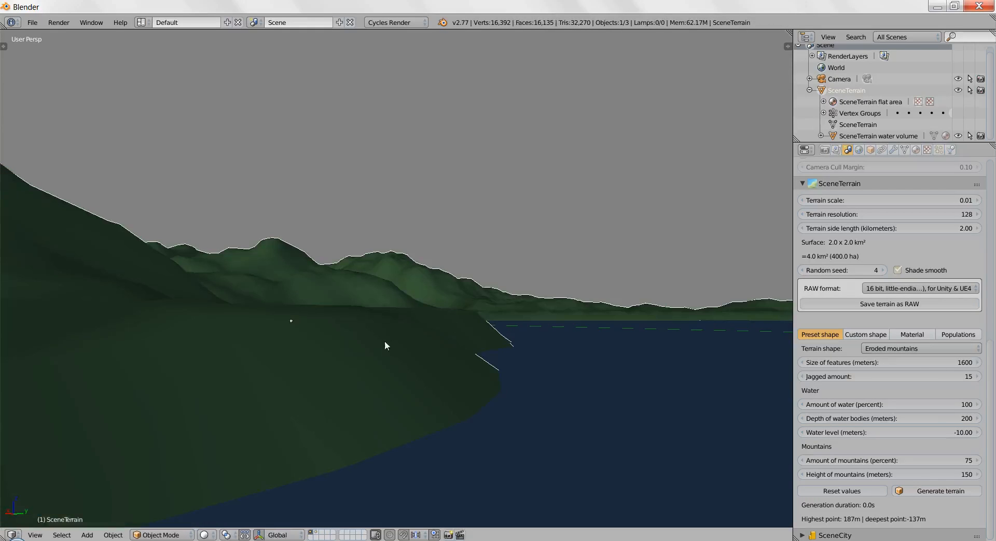
middle_click_drag(384, 346, 356, 252)
key("Tab")
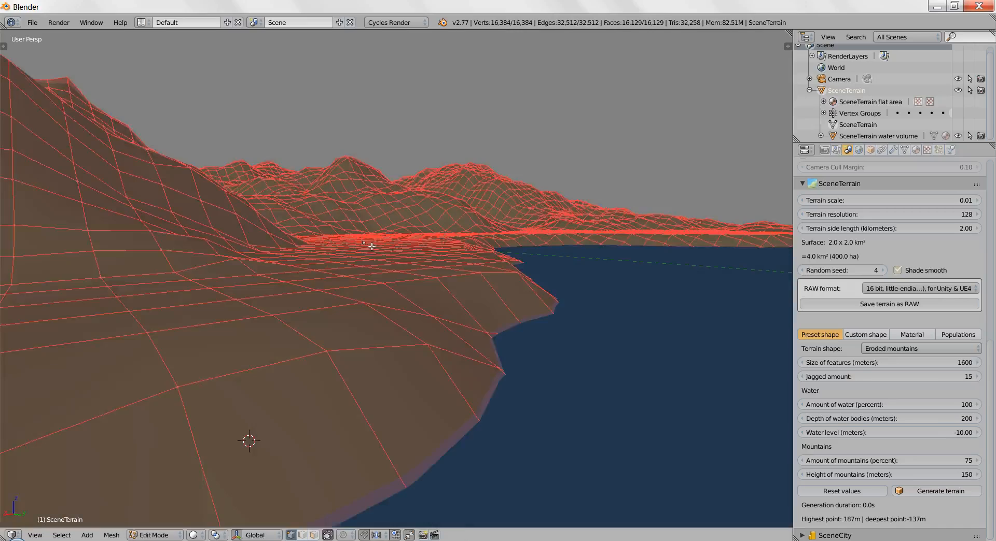
middle_click_drag(472, 282, 260, 283)
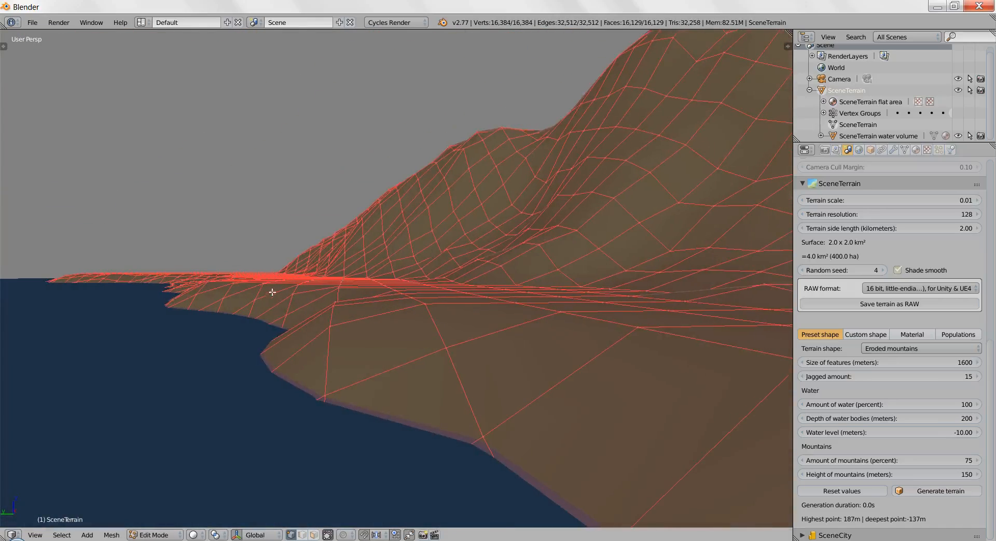
middle_click_drag(395, 372, 282, 397)
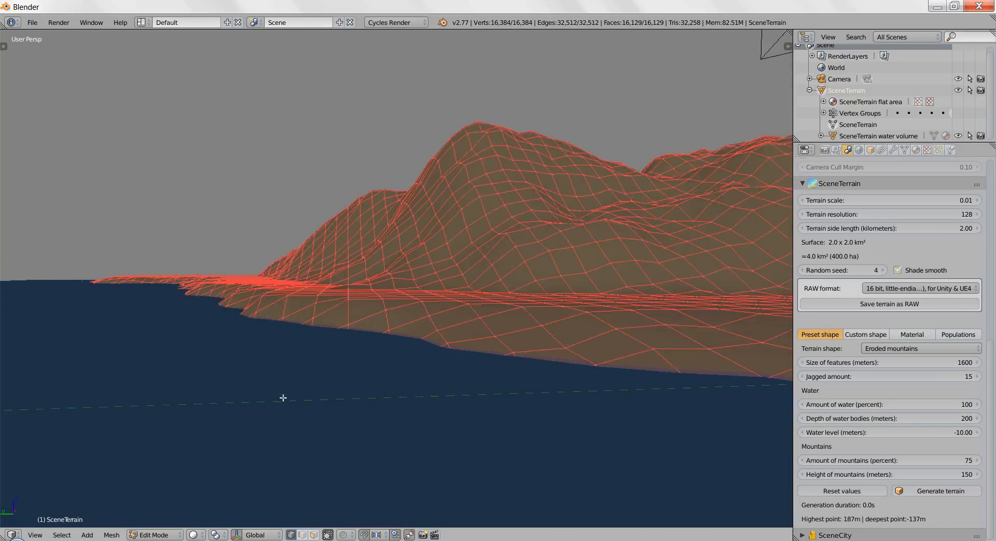
middle_click_drag(443, 391, 387, 399)
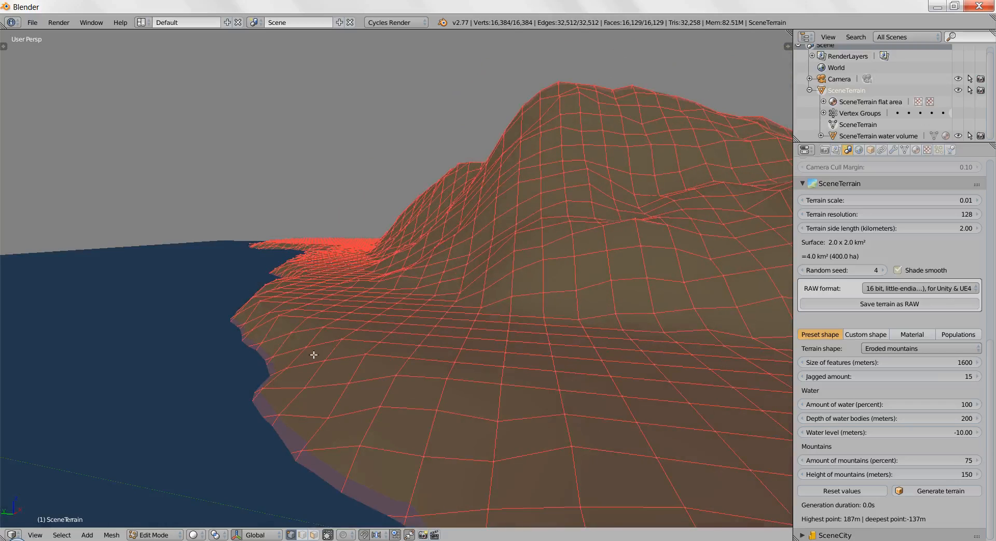
middle_click_drag(313, 355, 384, 366)
key("Tab")
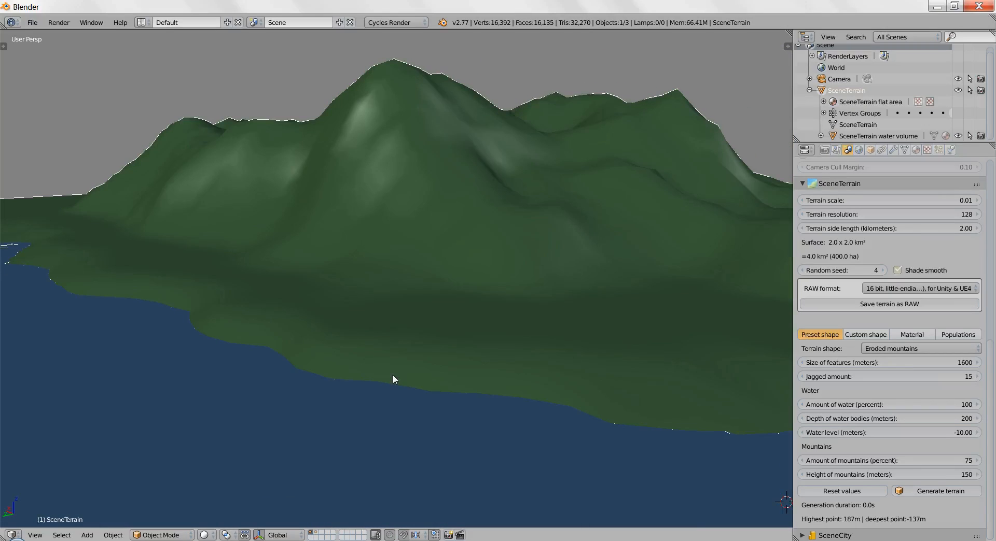
Set the terrain's water level to -3 meters.
left_click(940, 432)
type("-")
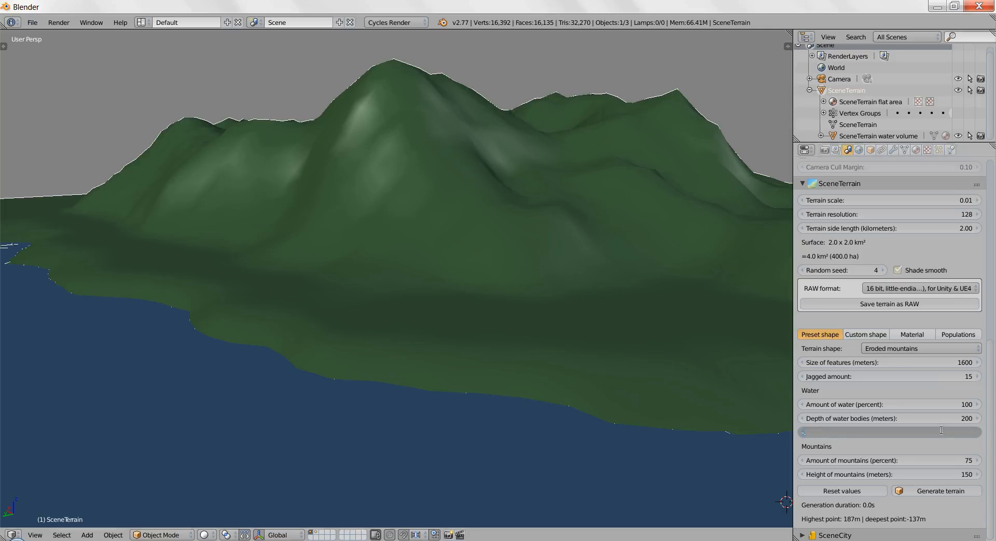
type("3")
key("Return")
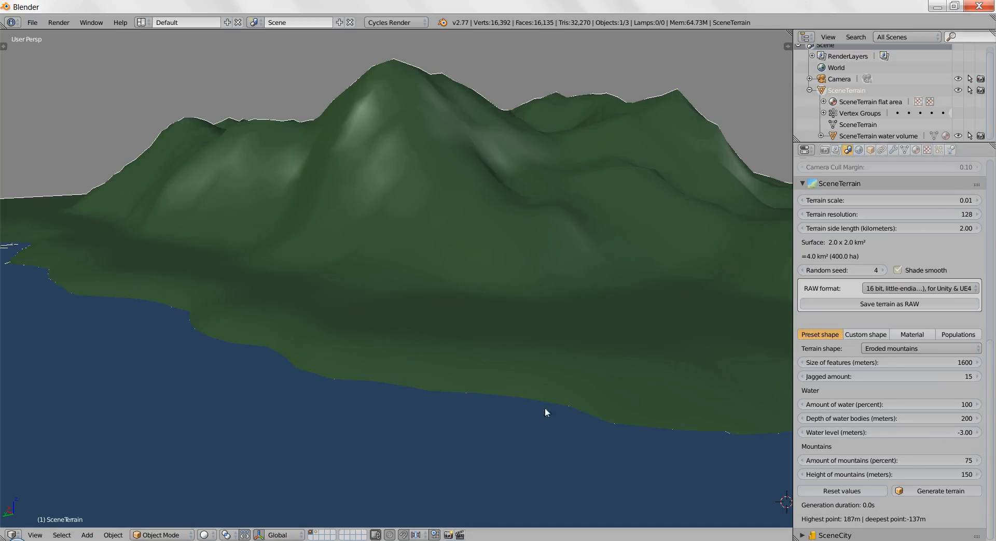
Set the amount of mountains to 0 percent and regenerate the terrain.
middle_click_drag(544, 407, 528, 418, "shift")
scroll(530, 419, "down", 2)
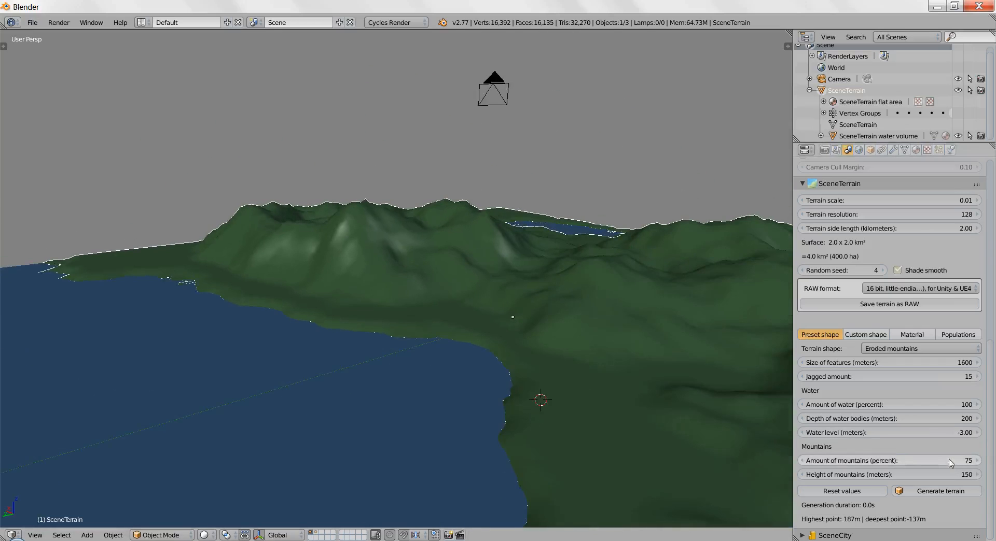
left_click(850, 461)
type("6")
key("Return")
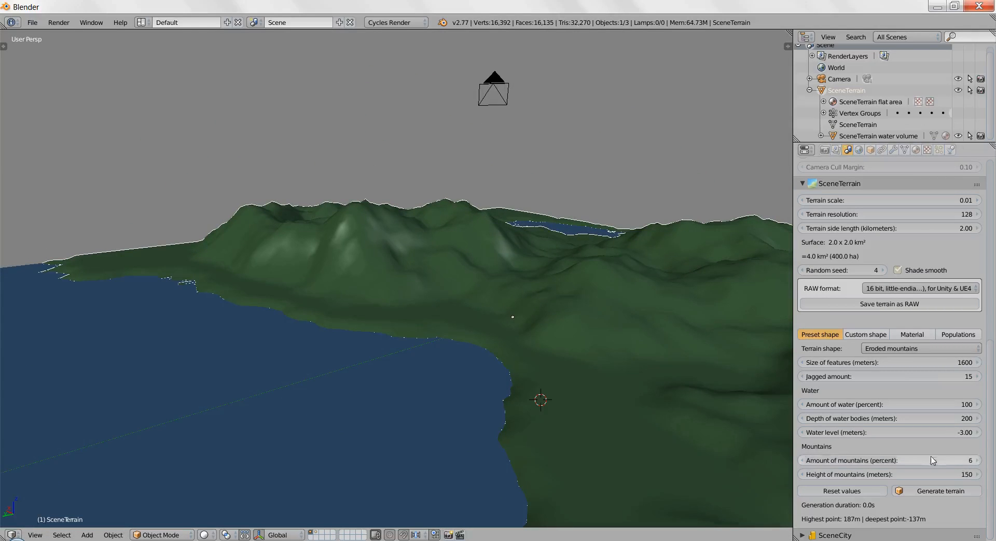
left_click(880, 460)
type("0")
key("Return")
middle_click_drag(618, 406, 503, 409, "shift")
scroll(503, 408, "down", 3)
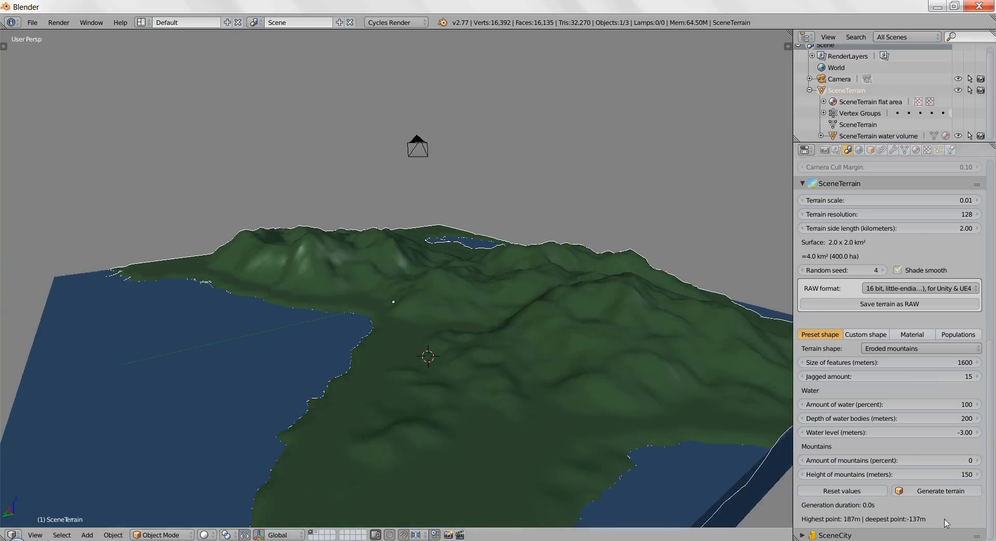
left_click(953, 493)
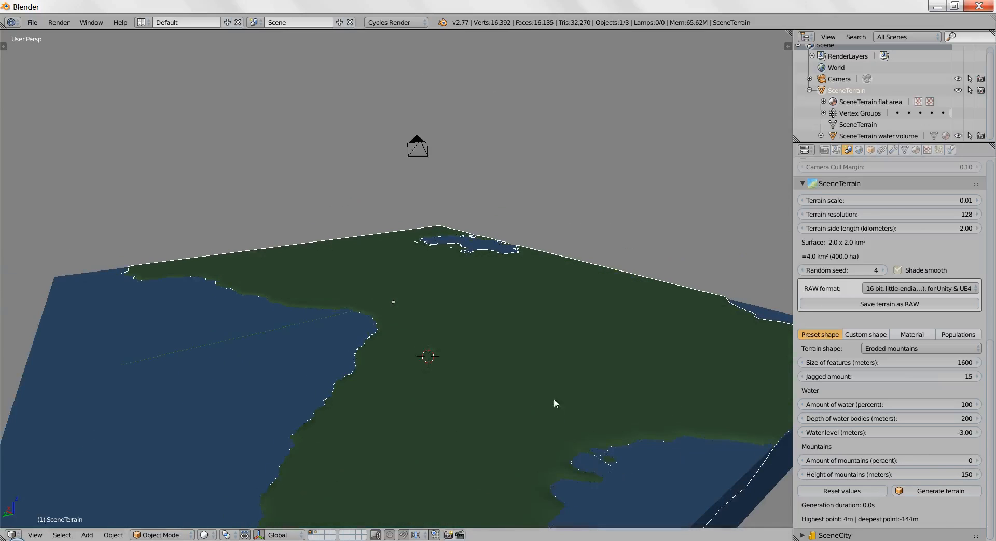
Set the amount of mountains to 50 percent and regenerate the terrain.
middle_click_drag(567, 378, 508, 378)
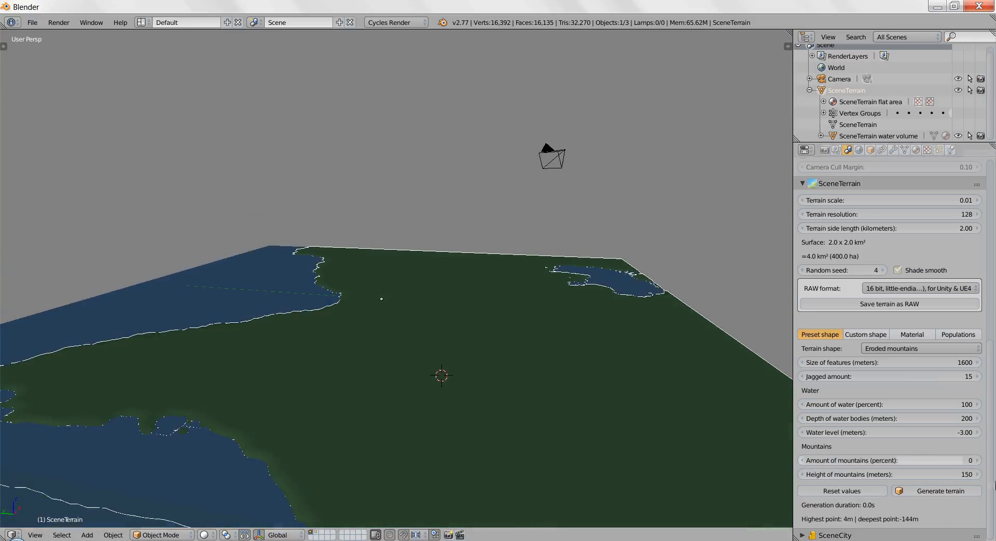
left_click(945, 460)
type("50")
key("Return")
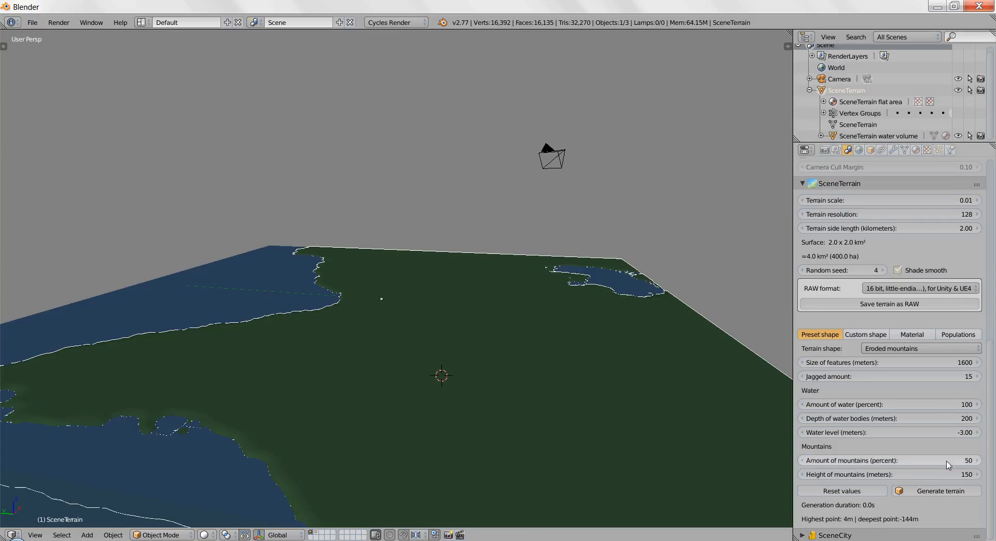
left_click(929, 492)
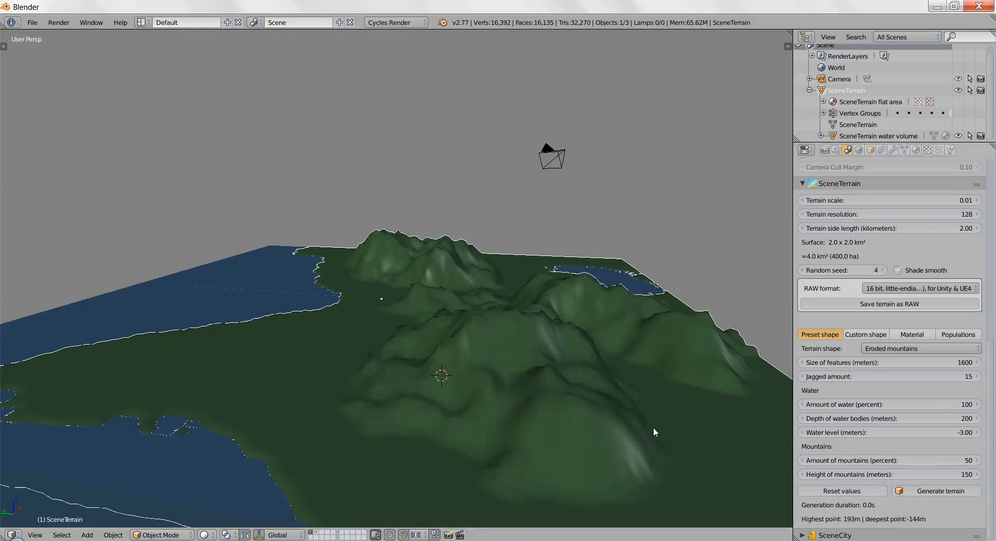
Set the amount of mountains to 100 percent and regenerate the terrain.
middle_click_drag(521, 380, 370, 431)
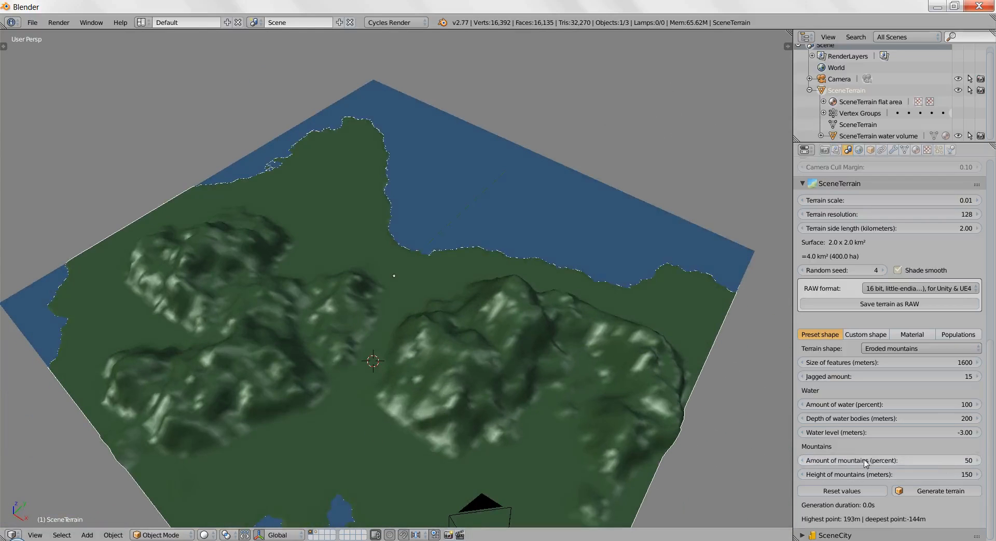
left_click(888, 461)
type("100")
key("Return")
left_click(936, 491)
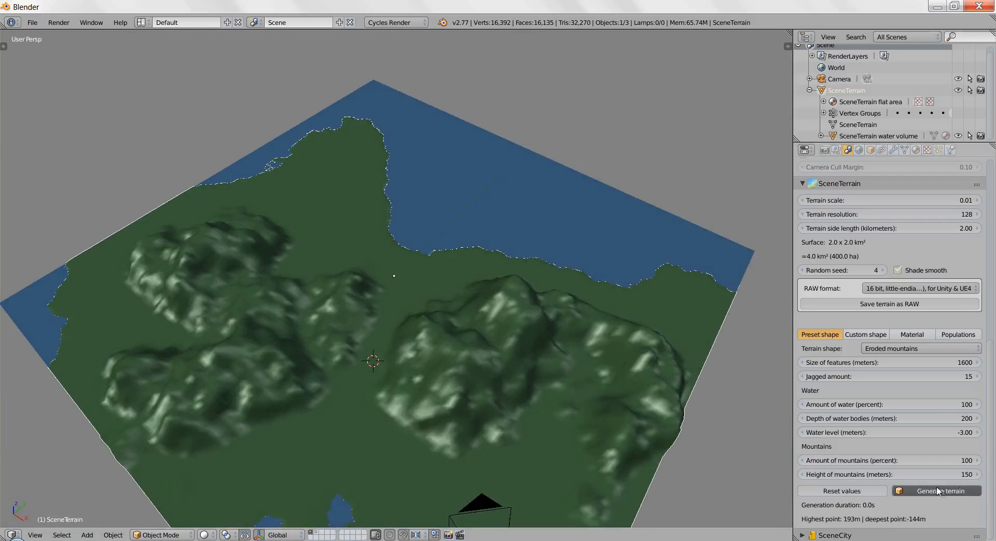
Reduce the amount of water to 78 percent and regenerate the terrain.
middle_click_drag(560, 396, 410, 345)
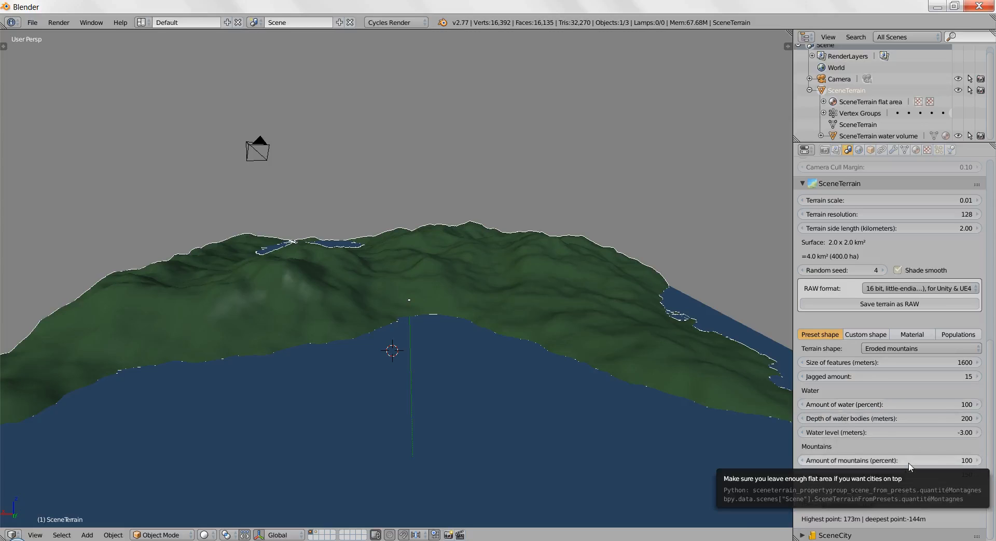
middle_click_drag(590, 343, 478, 368)
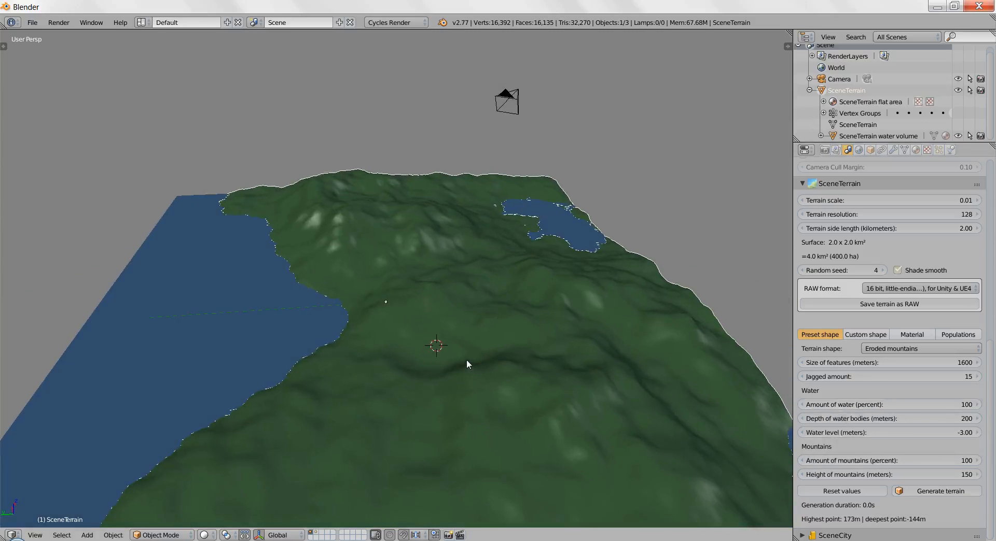
middle_click_drag(305, 354, 282, 433)
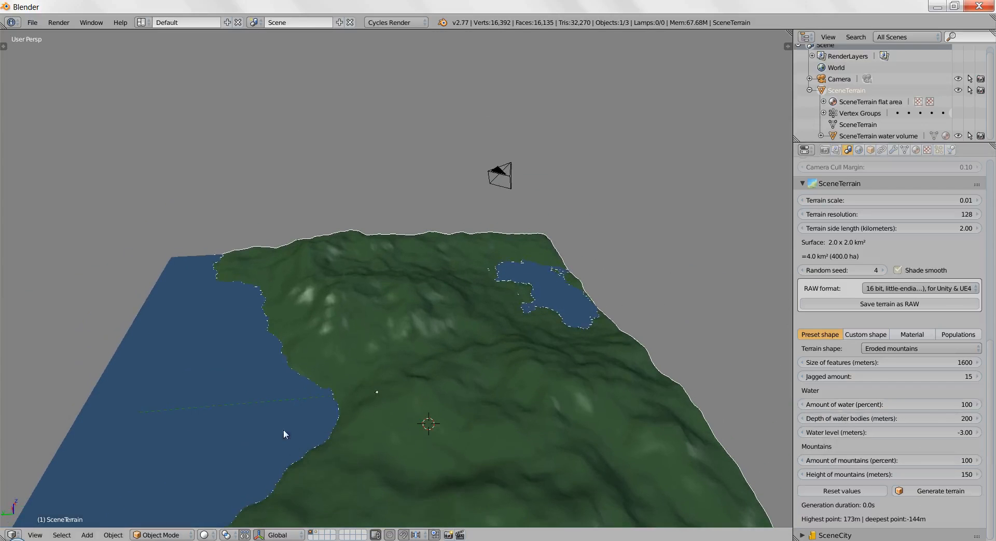
middle_click_drag(440, 440, 482, 366, "shift")
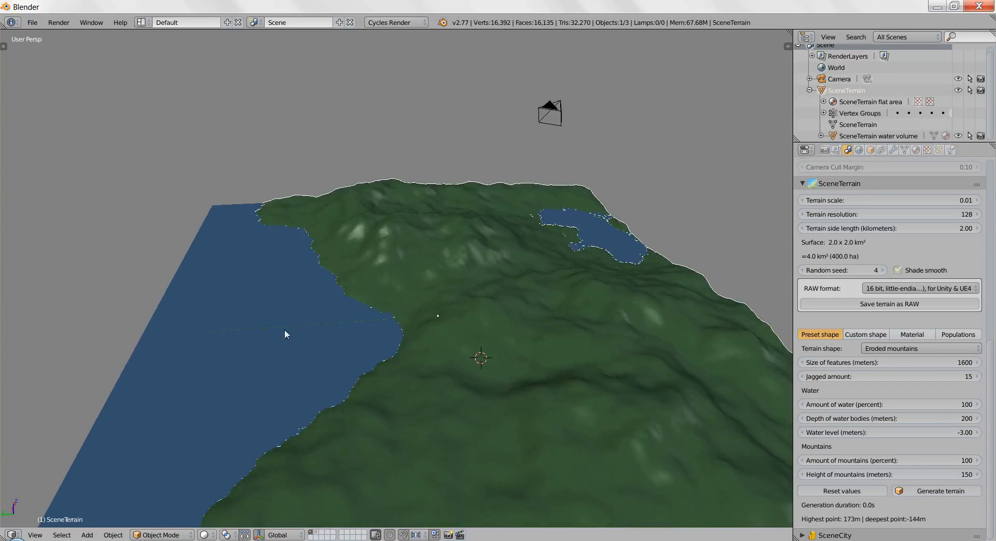
middle_click_drag(284, 331, 419, 320)
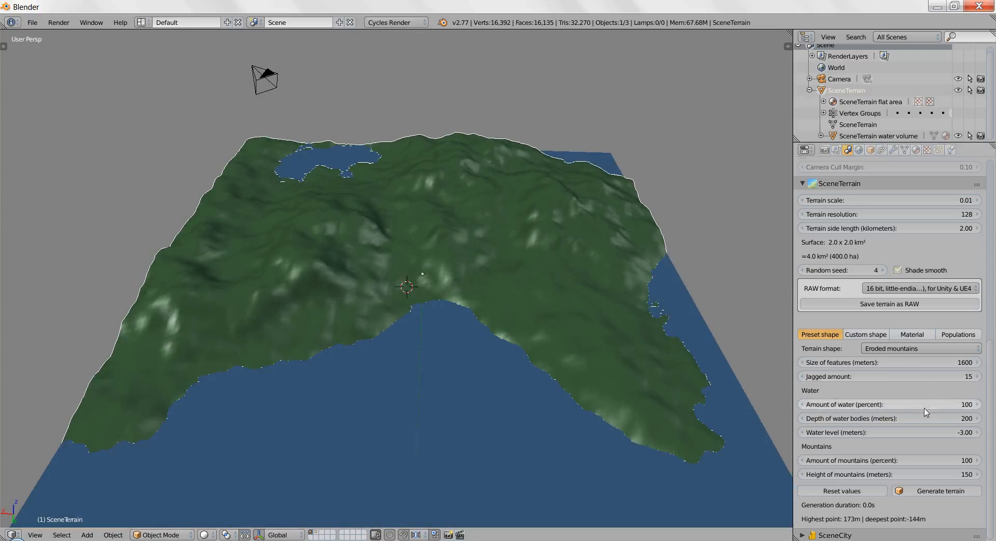
left_click_drag(926, 412, 889, 408)
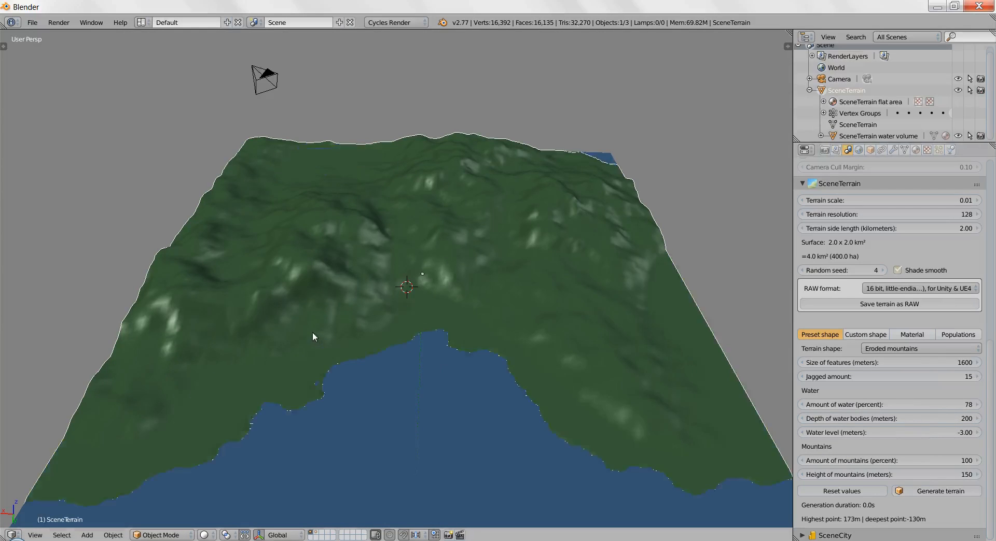
Examine the mountains and the flat area along the shoreline, checking the mesh in Edit Mode before returning to Object Mode.
middle_click_drag(312, 333, 370, 342)
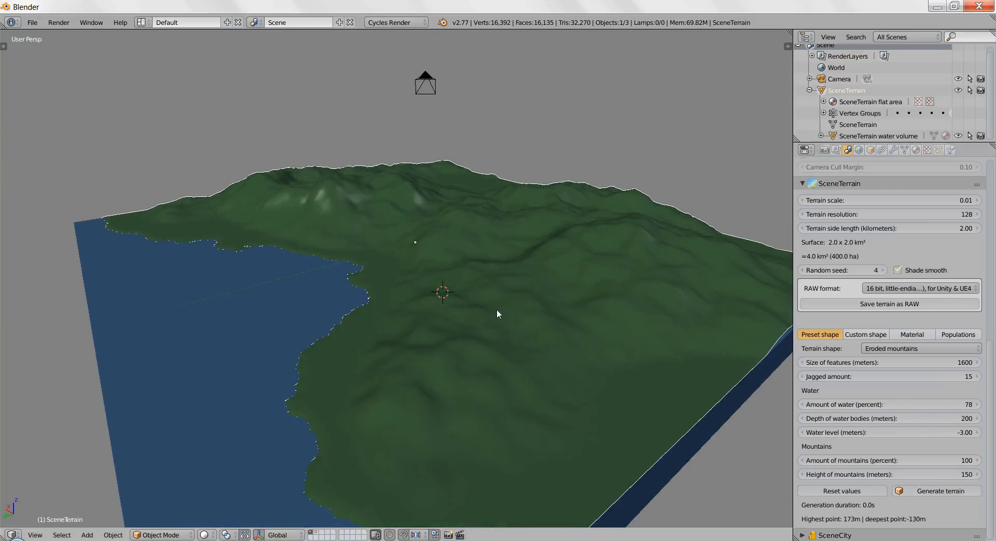
middle_click_drag(465, 338, 370, 289)
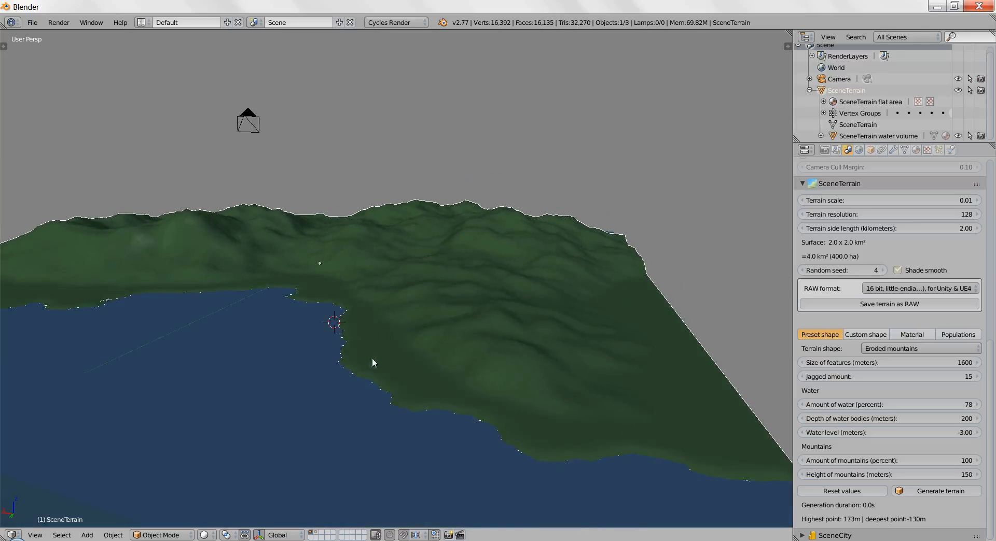
middle_click_drag(372, 362, 368, 344)
key("Tab")
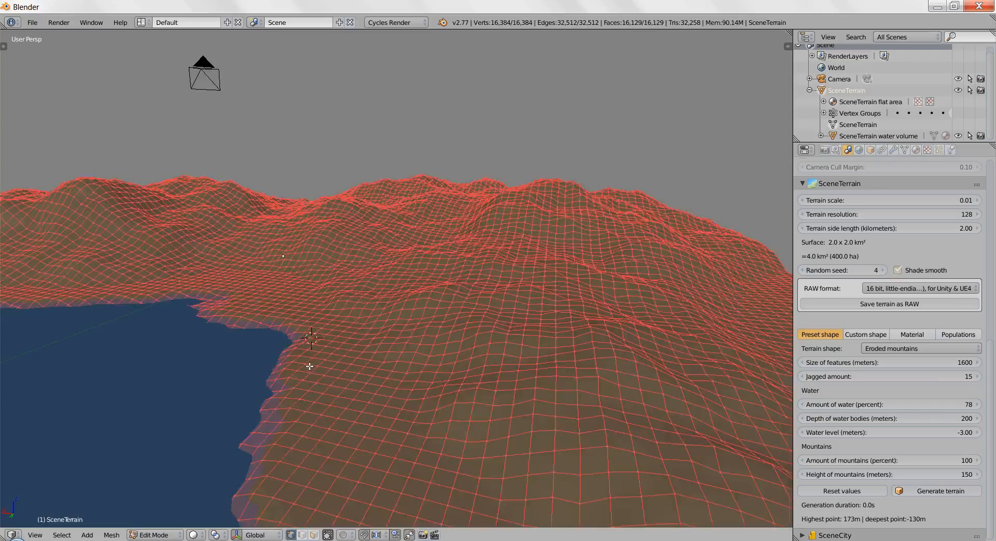
middle_click_drag(310, 366, 269, 344)
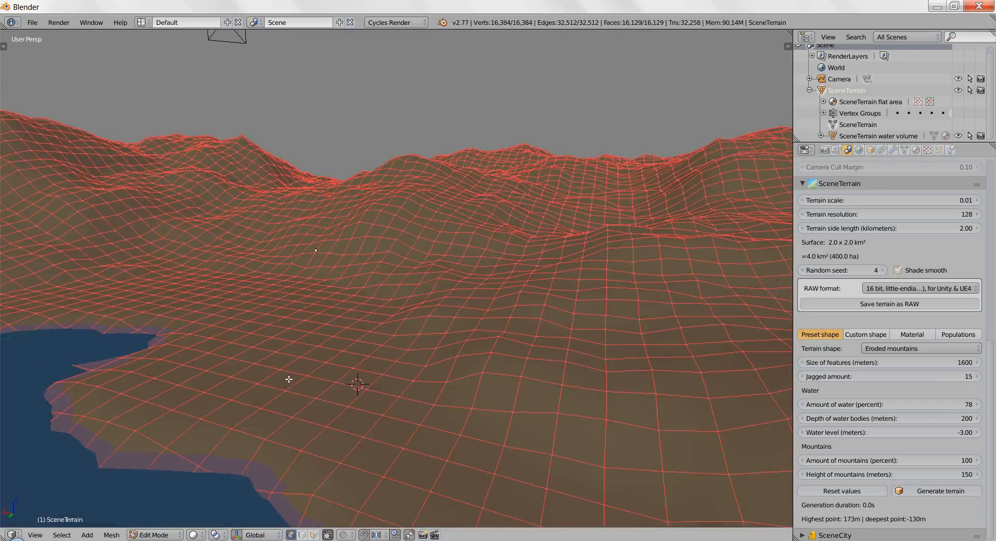
key("Tab")
scroll(289, 380, "down", 5)
middle_click_drag(387, 373, 448, 374)
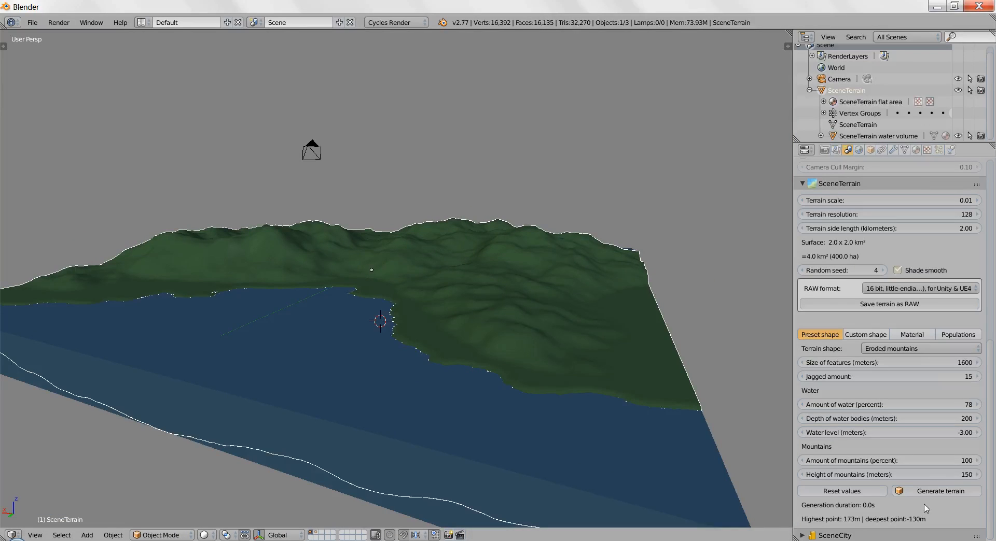
Set the height of mountains to 300 meters and regenerate the terrain.
left_click(919, 476)
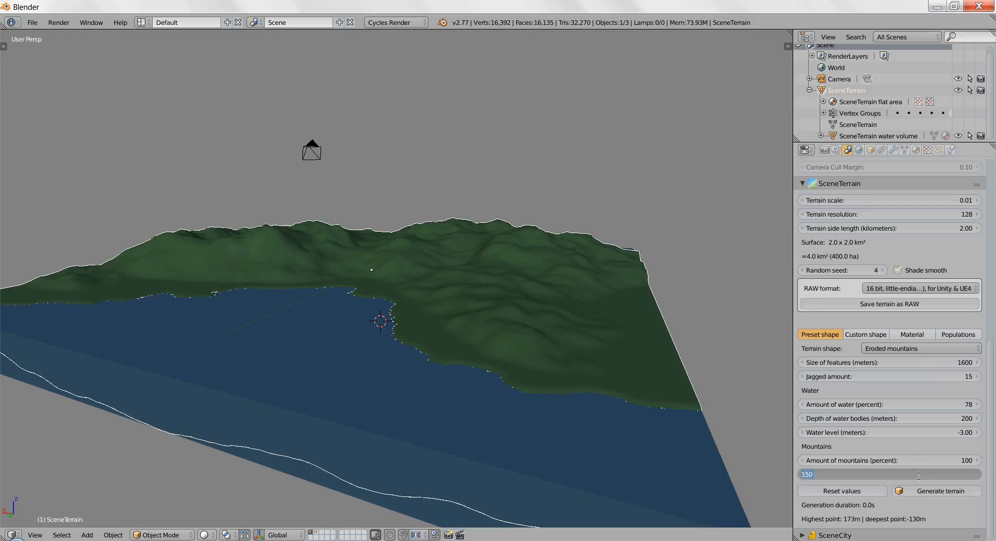
type("300")
key("Return")
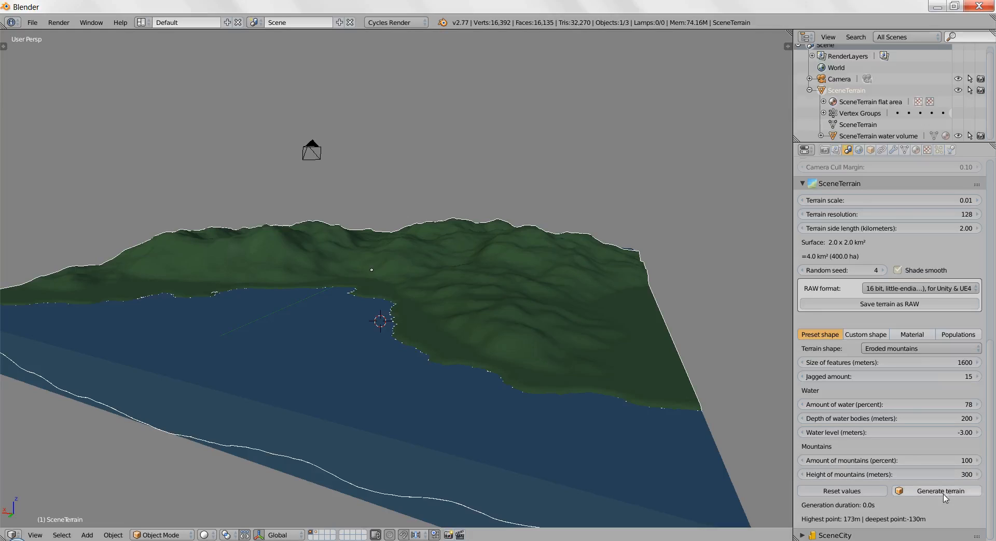
left_click(925, 490)
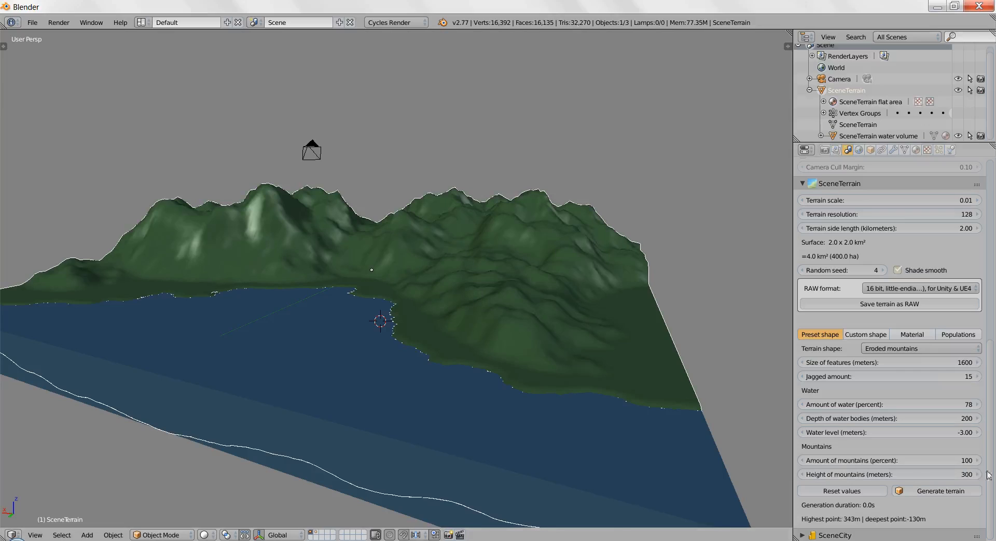
Set the height of mountains to 600 meters and regenerate the terrain.
left_click(937, 475)
type("600")
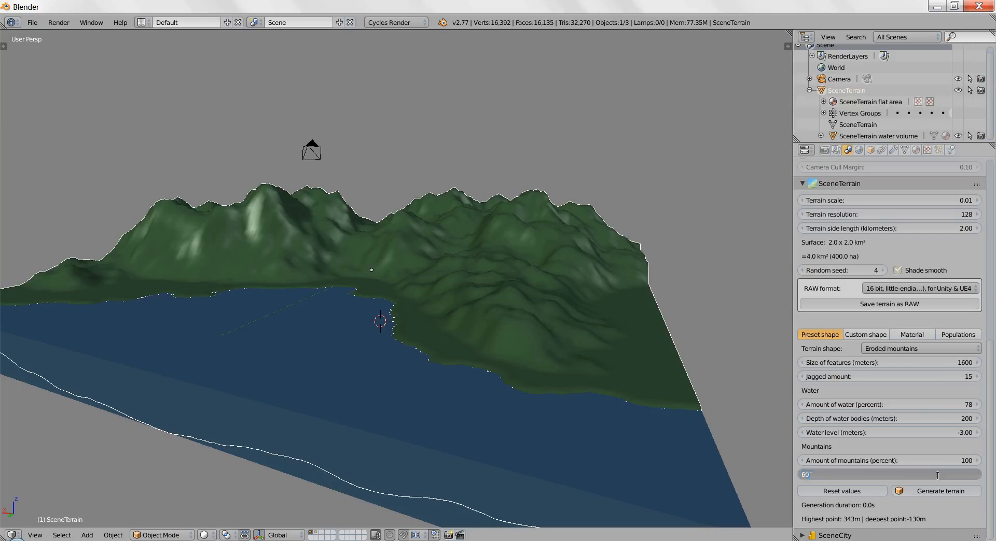
key("Return")
left_click(941, 490)
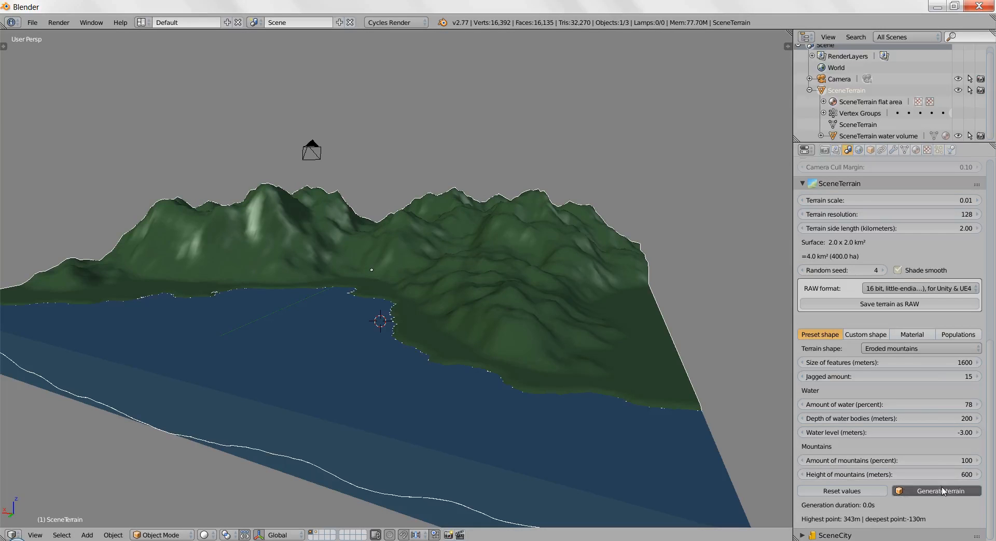
Set the height of mountains to 150 meters and regenerate the terrain.
middle_click_drag(519, 339, 229, 359)
middle_click_drag(445, 395, 346, 387)
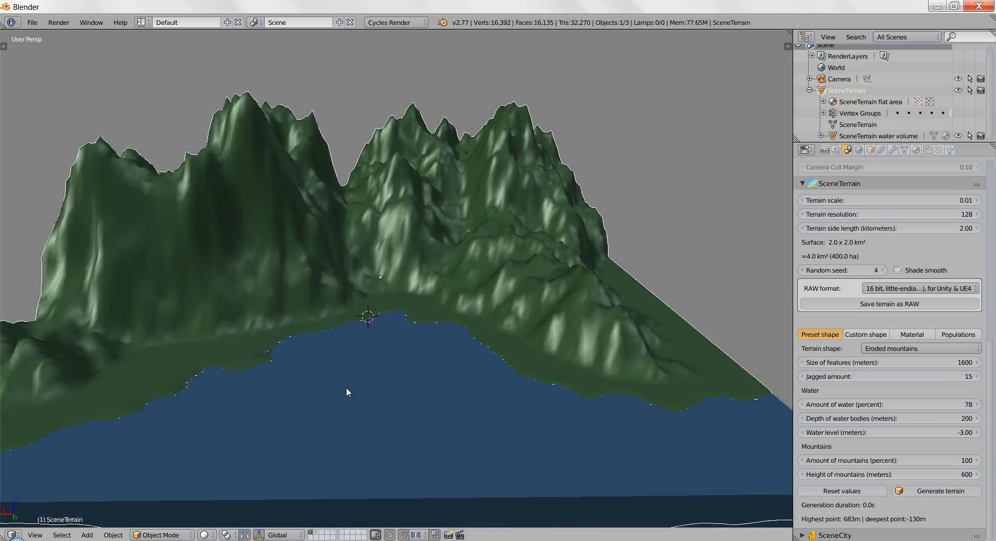
left_click(937, 470)
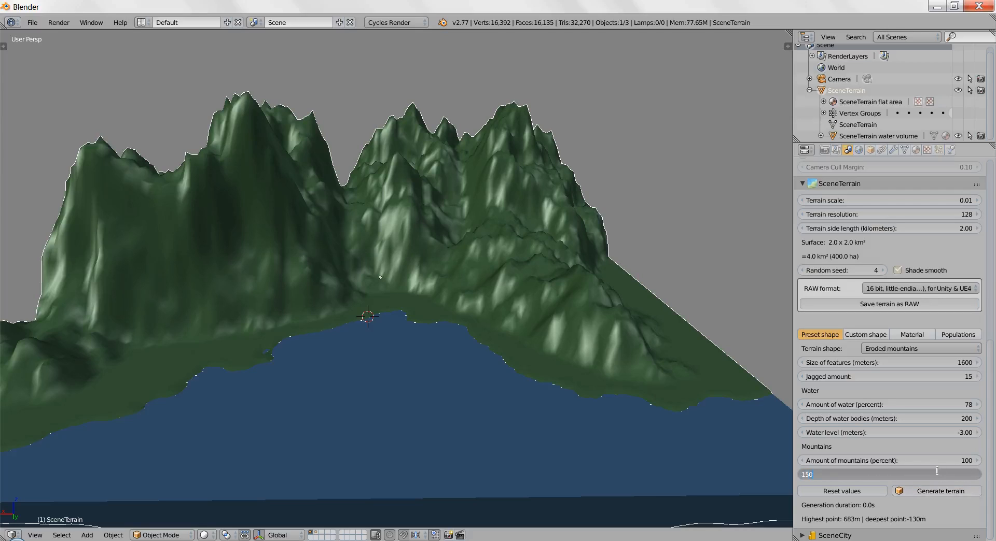
key("Return")
left_click(941, 491)
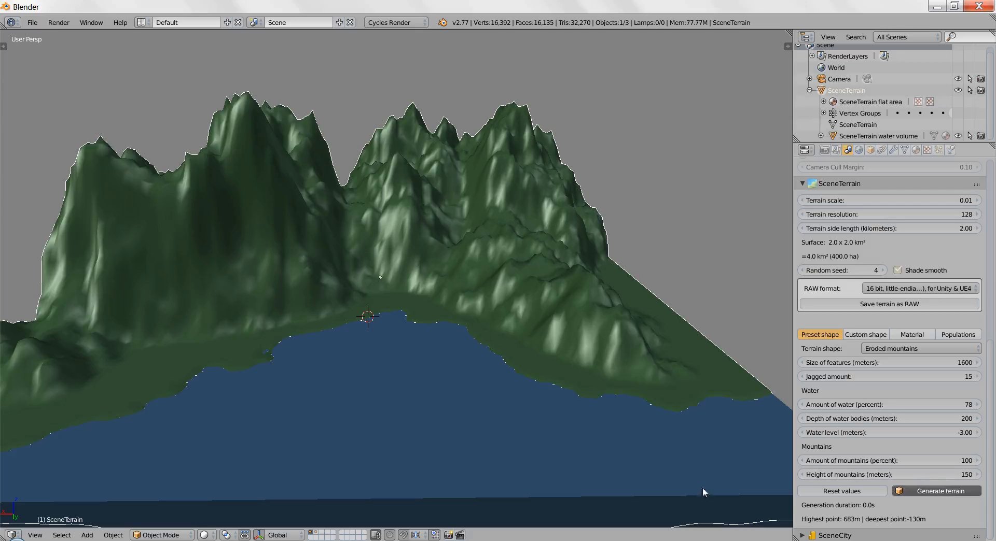
middle_click_drag(509, 411, 405, 404)
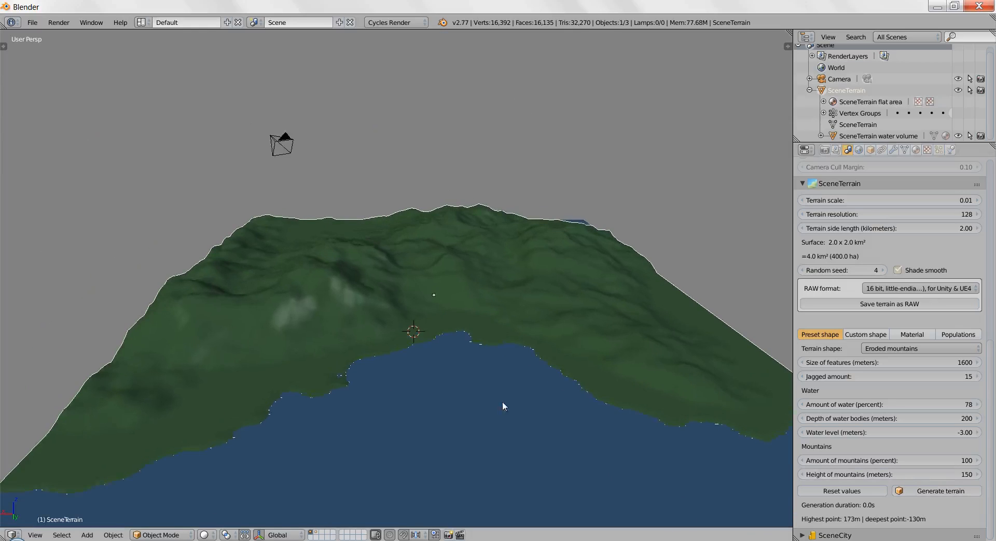
middle_click_drag(502, 406, 517, 393)
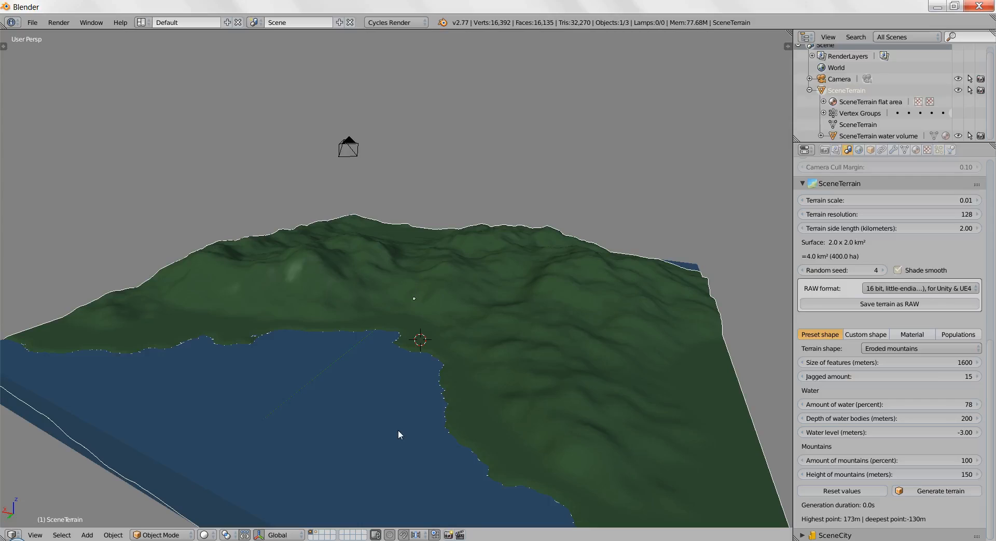
Reset the Eroded mountains preset settings to their default values.
left_click(841, 491)
scroll(475, 409, "down", 5)
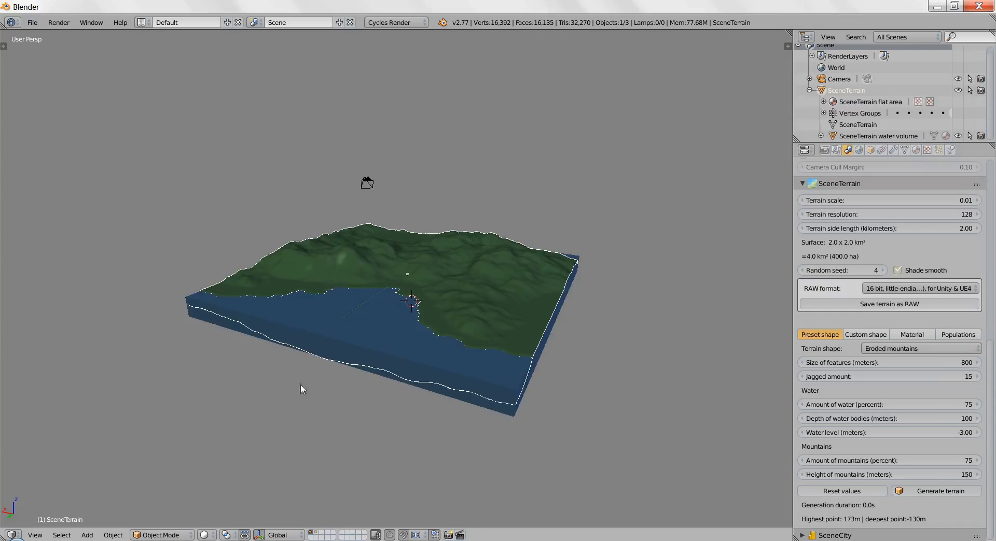
middle_click_drag(300, 387, 322, 408)
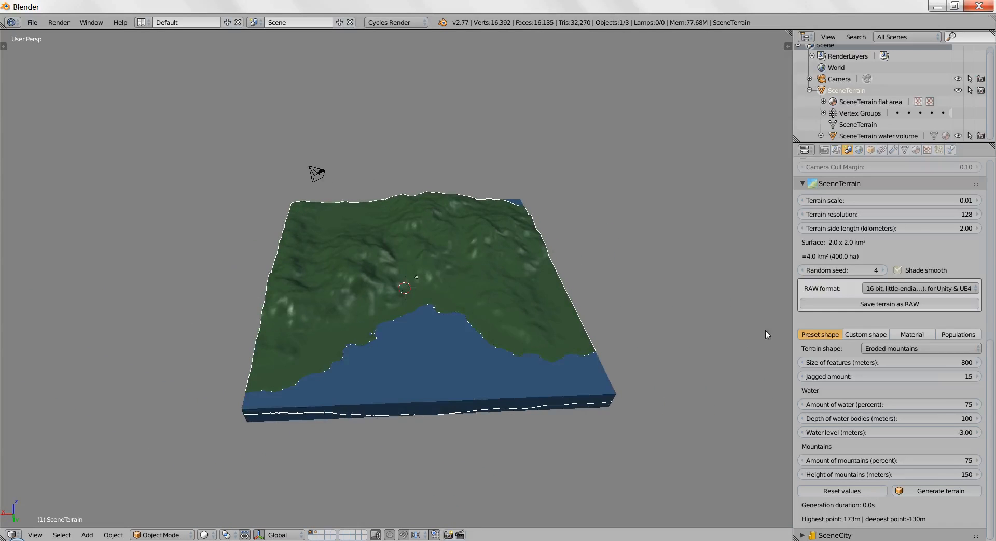
scroll(372, 367, "up", 3)
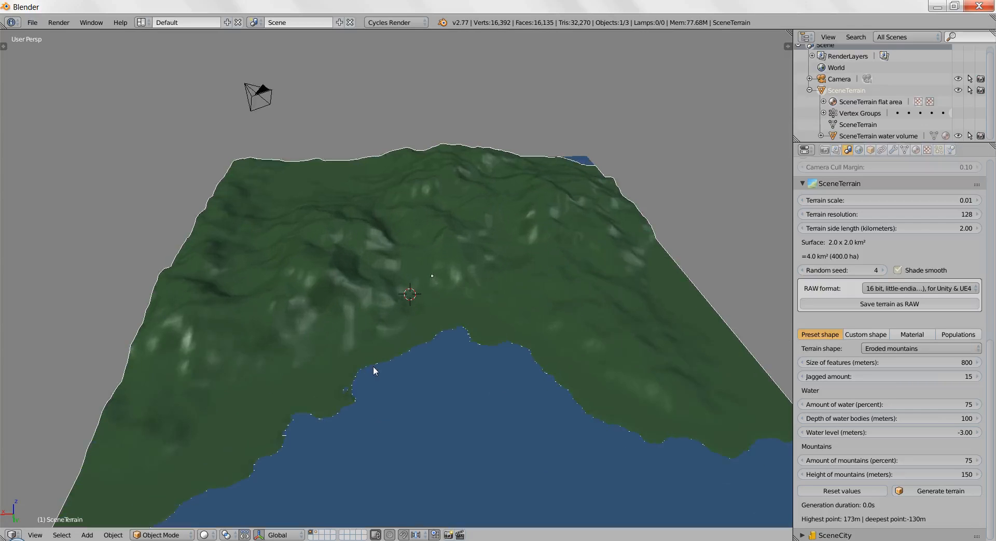
middle_click_drag(549, 431, 547, 398)
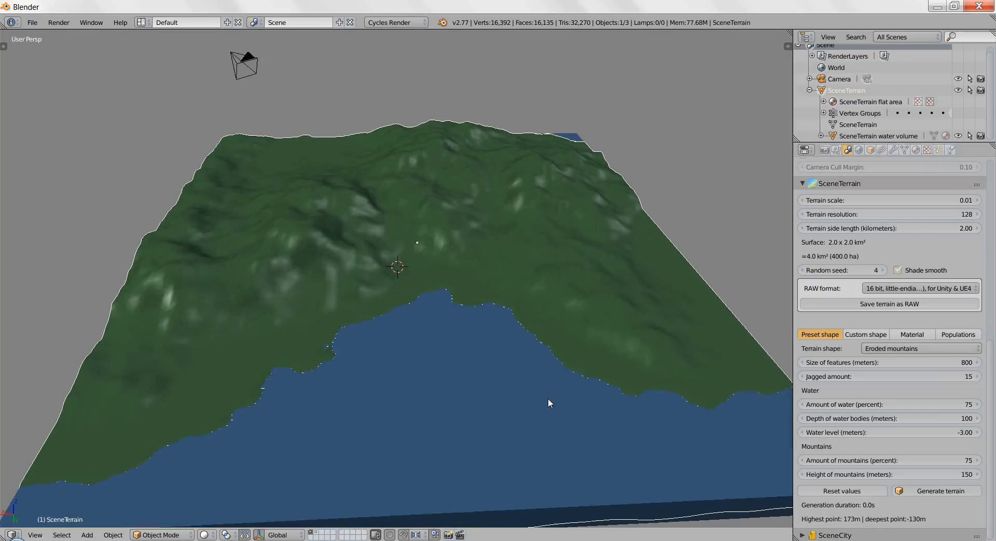
Check the Custom shape settings for heightmap terrains and return to the Preset shape settings.
left_click(858, 335)
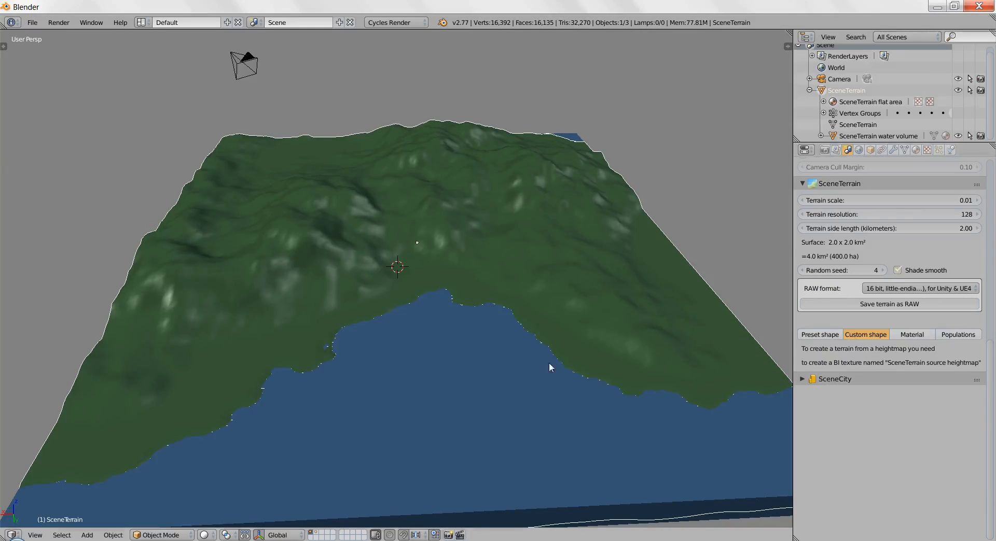
middle_click_drag(636, 418, 686, 405)
left_click(819, 335)
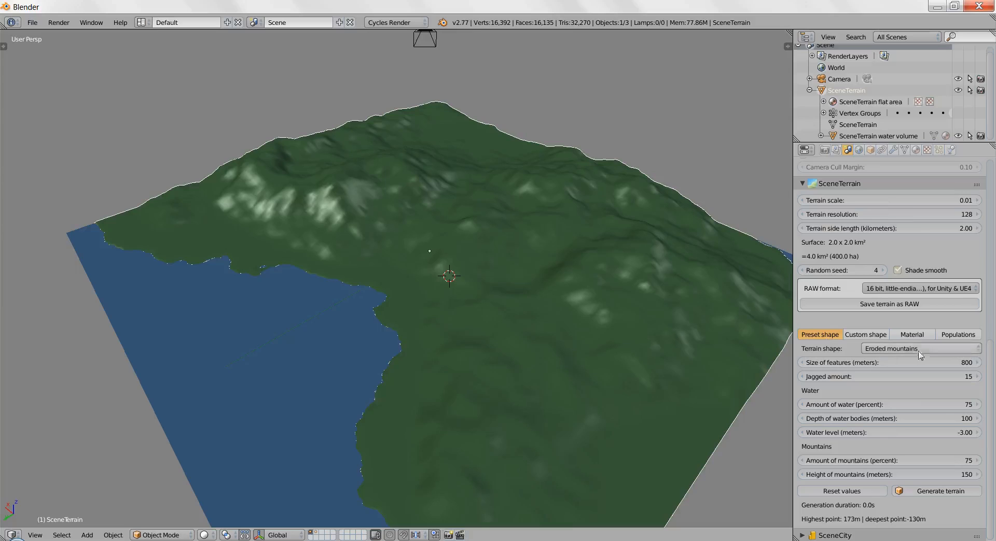
scroll(529, 368, "down", 3)
middle_click_drag(528, 363, 490, 382)
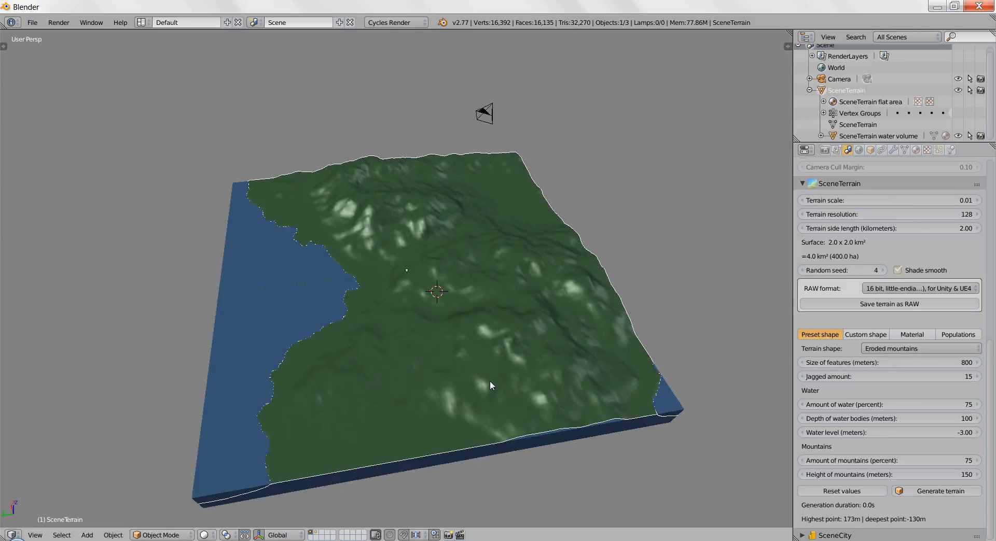
Change the terrain shape to Eroded craters and generate the terrain.
left_click(887, 349)
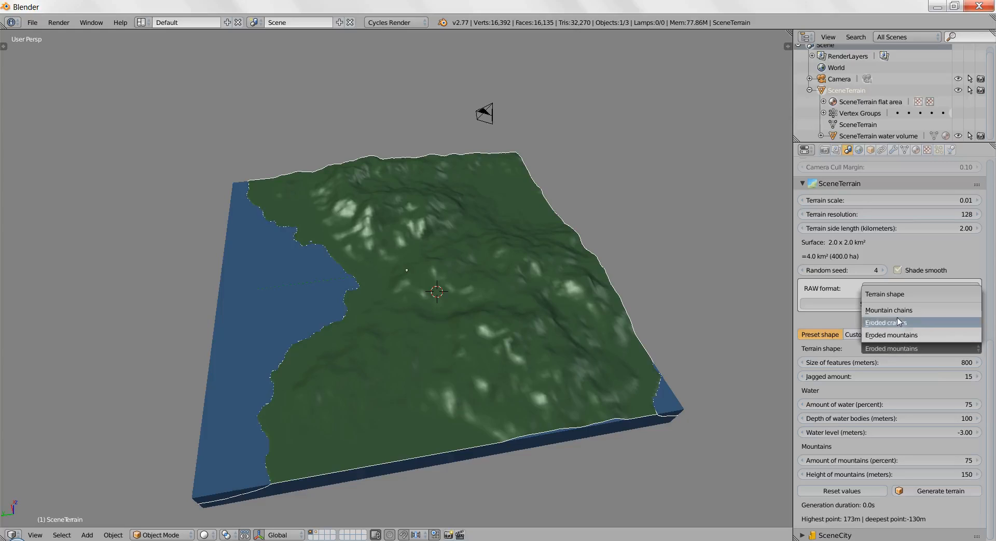
left_click(895, 349)
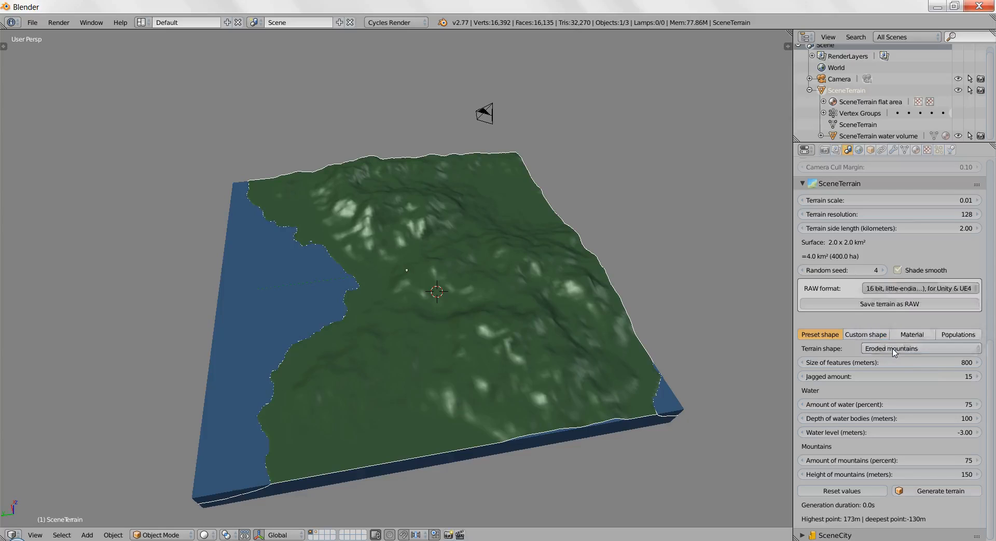
left_click(895, 348)
left_click(897, 323)
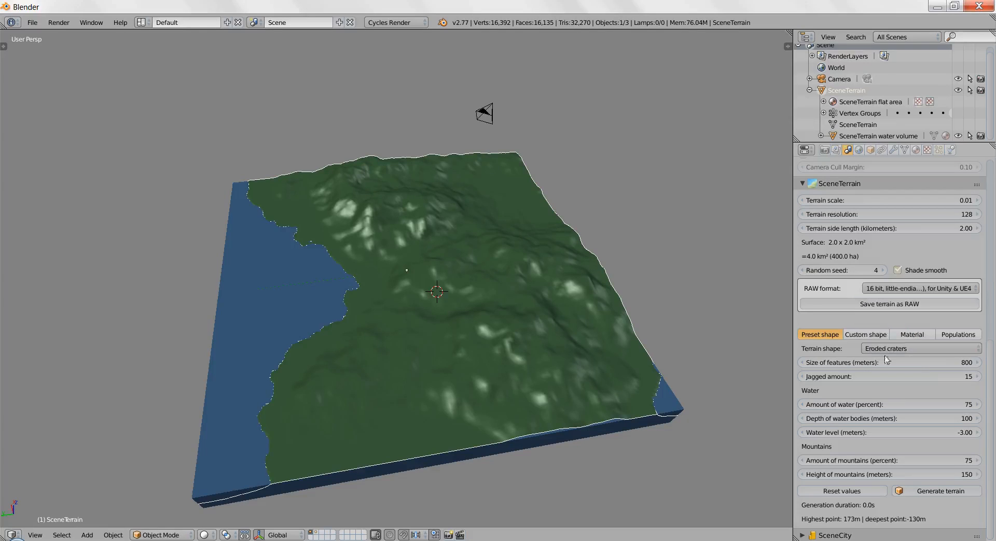
left_click(923, 494)
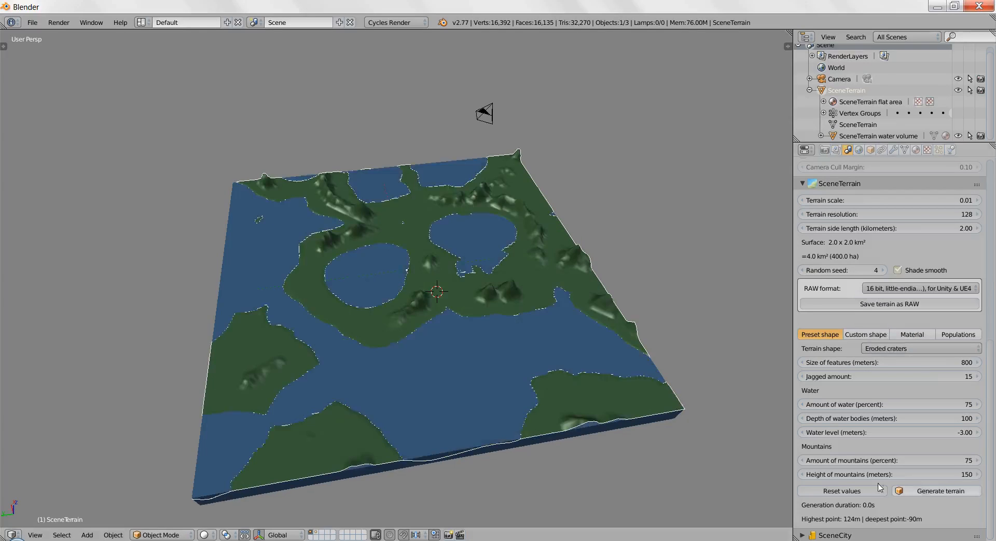
middle_click_drag(574, 358, 518, 353)
Set the size of features to 1600 meters and regenerate the Eroded craters terrain.
left_click(916, 359)
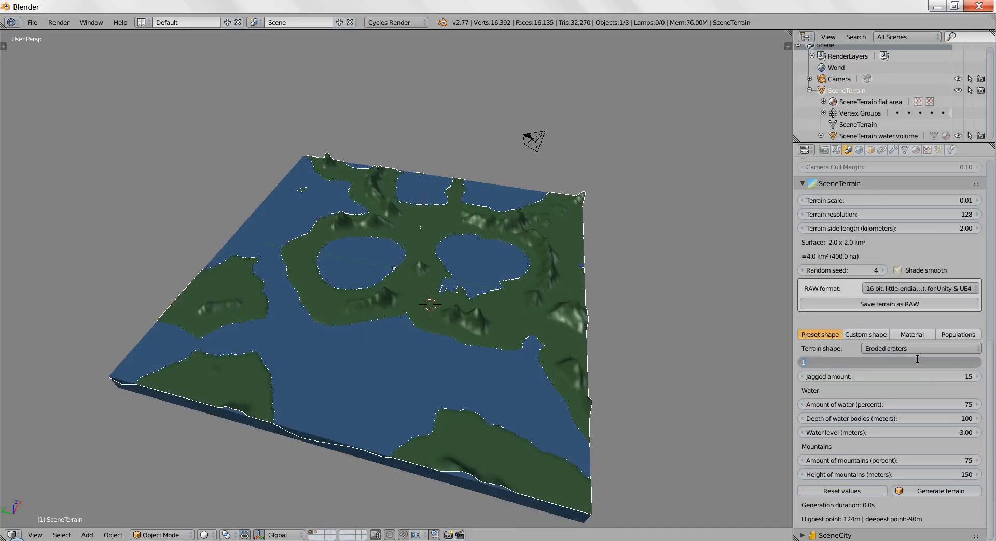
type("1600")
key("Return")
left_click(916, 492)
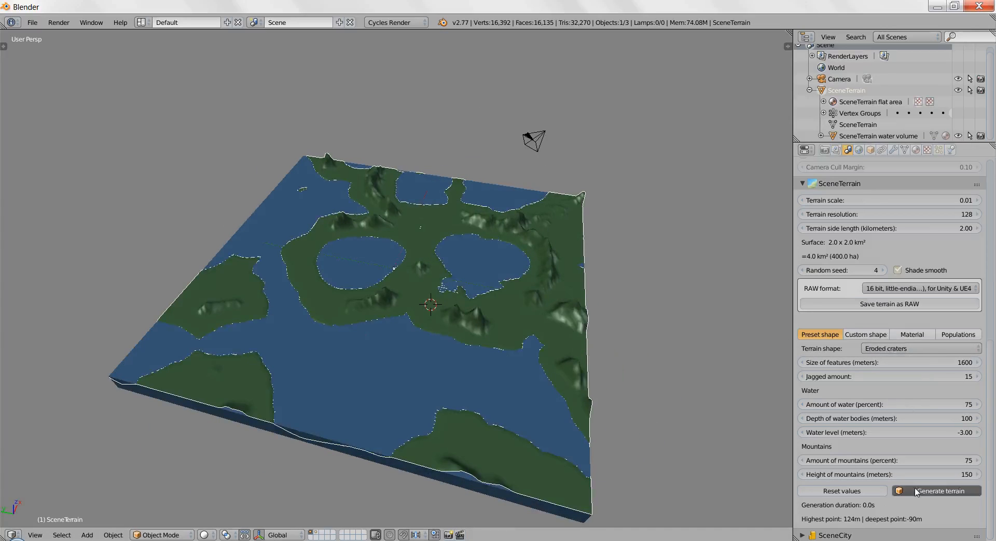
middle_click_drag(543, 387, 482, 372)
Change the terrain shape to Mountain chains, generate the terrain and inspect its ridges from several sides.
left_click(890, 349)
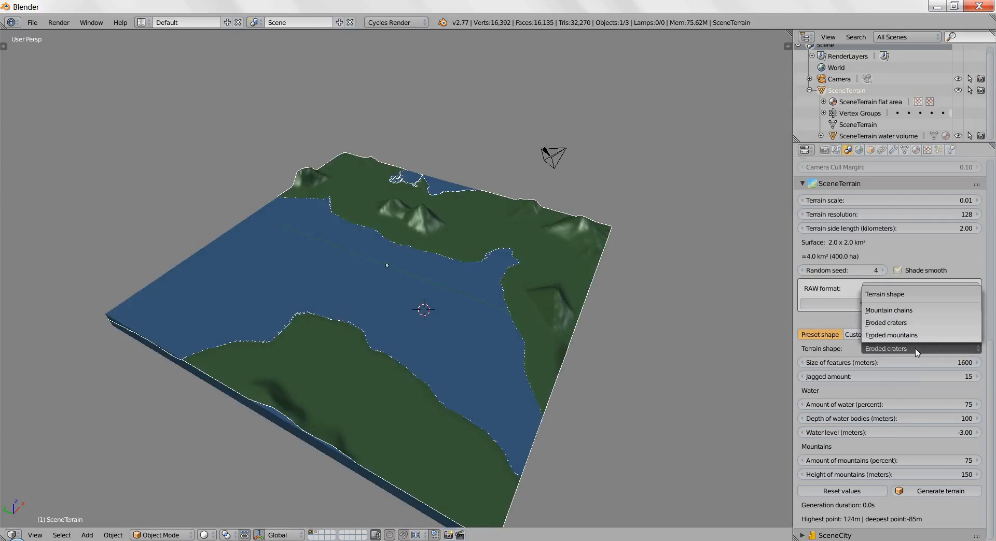
left_click(904, 310)
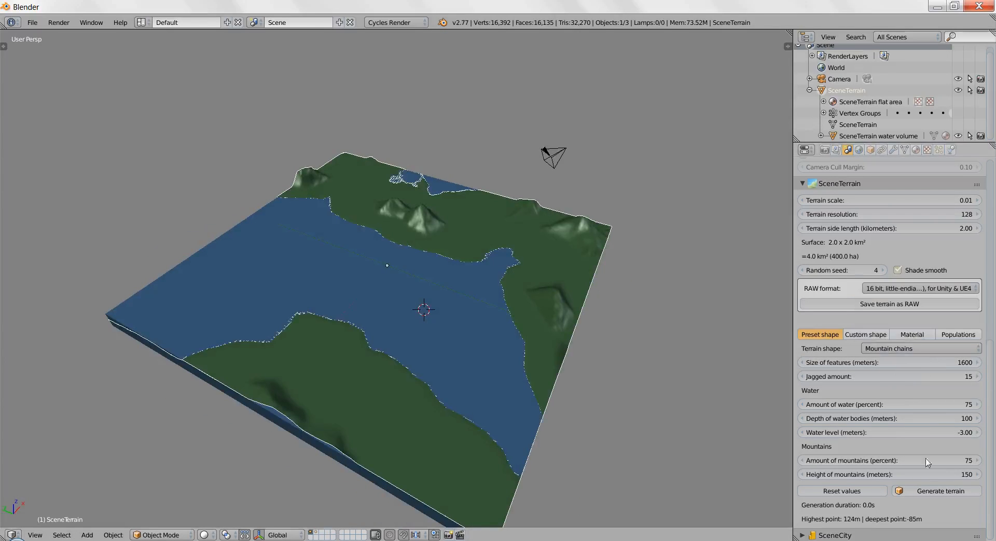
left_click(926, 494)
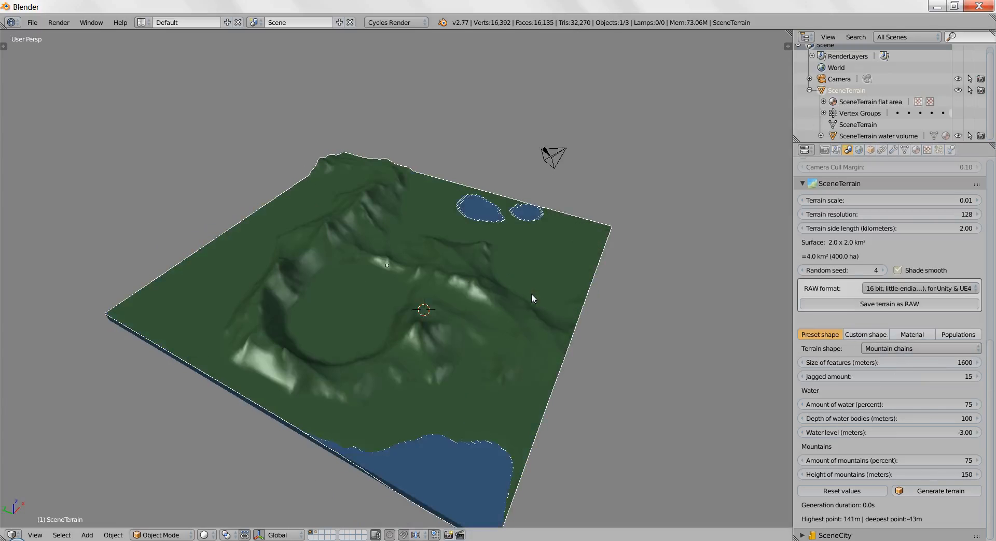
middle_click_drag(546, 300, 423, 300)
scroll(423, 300, "up", 4)
middle_click_drag(431, 342, 500, 513, "shift")
middle_click_drag(273, 338, 450, 341)
scroll(555, 328, "up", 2)
scroll(587, 329, "down", 5)
middle_click_drag(326, 324, 431, 323, "shift")
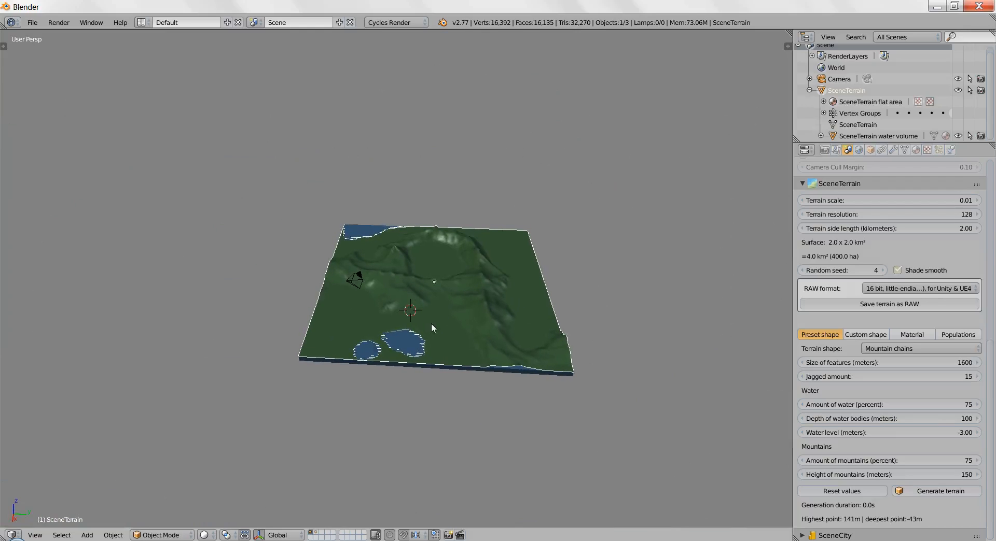